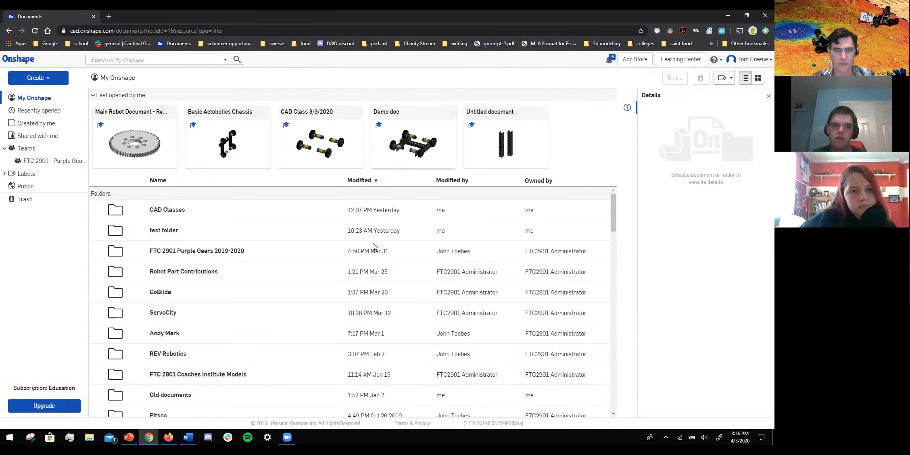
Look through the document list, open Main Robot Document - Remodel, browse its folders to Swerve Unit, and close it.
{"action": "scroll", "coordinate": [208, 216], "scroll_direction": "down", "scroll_amount": 10}
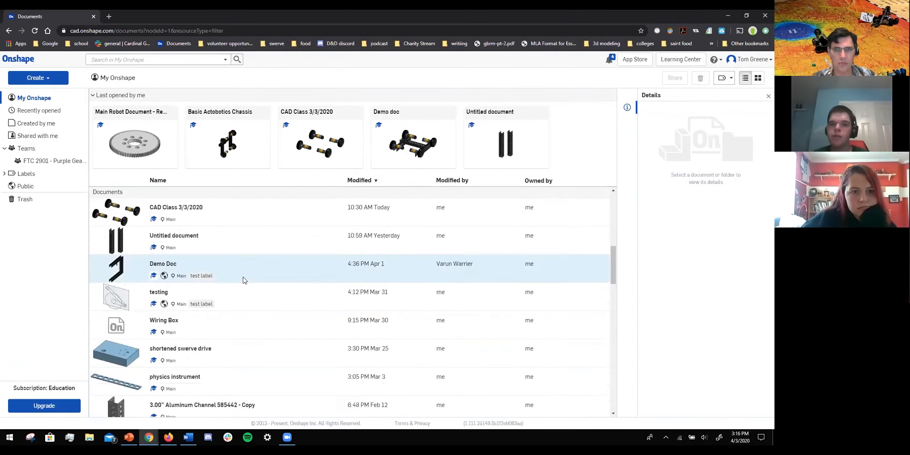
{"action": "scroll", "coordinate": [237, 250], "scroll_direction": "down", "scroll_amount": 3}
{"action": "scroll", "coordinate": [238, 250], "scroll_direction": "down", "scroll_amount": 2}
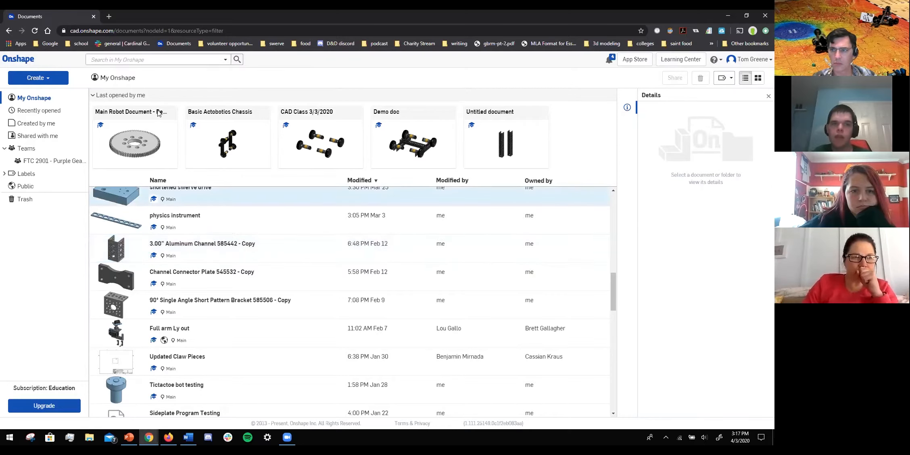
{"action": "right_click", "coordinate": [153, 128]}
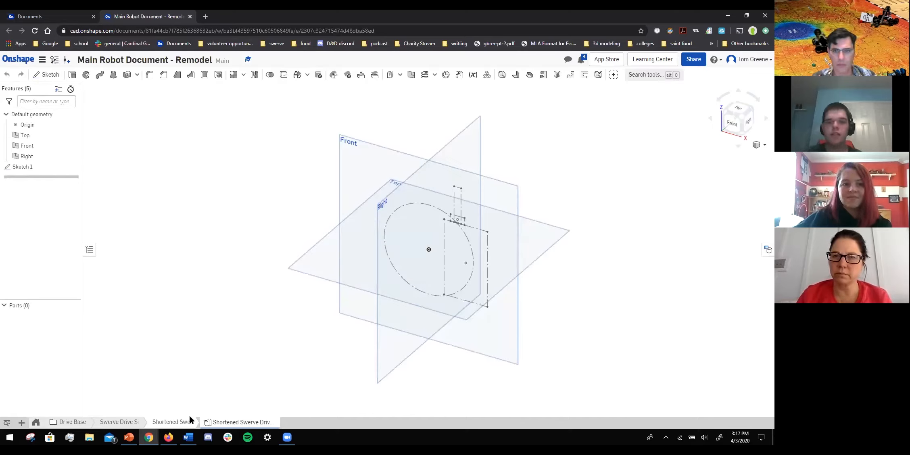
{"action": "left_click", "coordinate": [134, 422]}
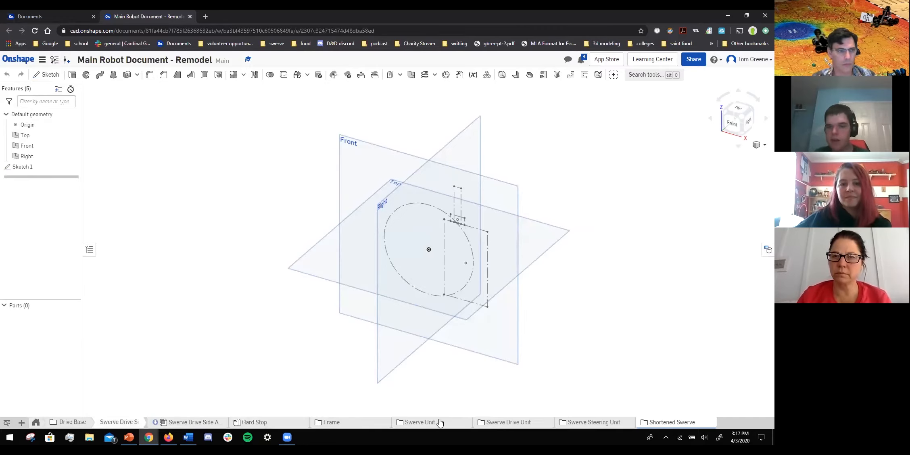
{"action": "left_click", "coordinate": [439, 420]}
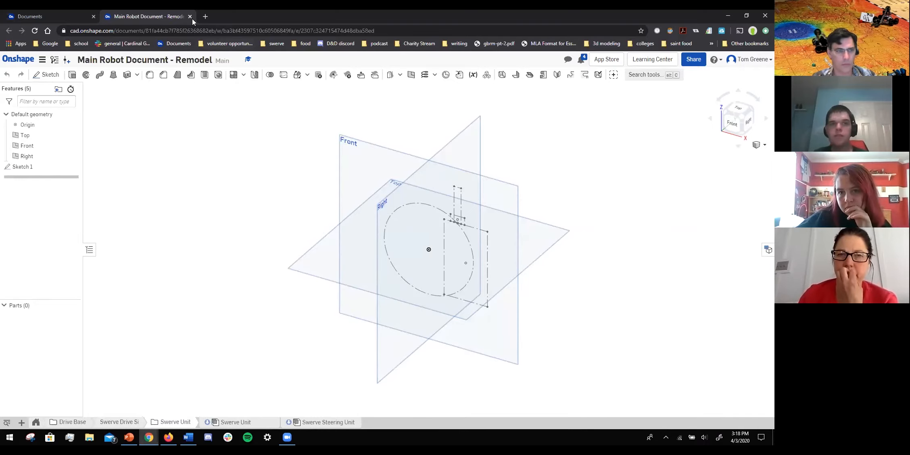
{"action": "middle_click", "coordinate": [160, 15]}
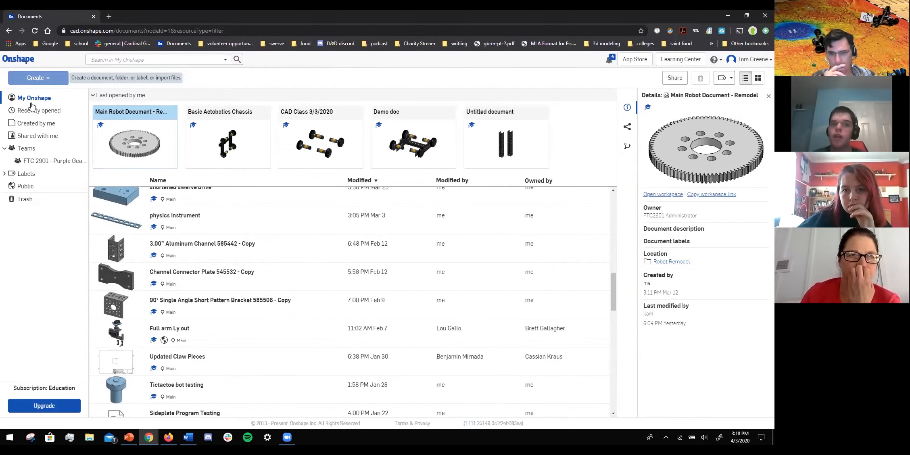
Create a new document named "CAD CLass 4/3/2020".
{"action": "left_click", "coordinate": [37, 78]}
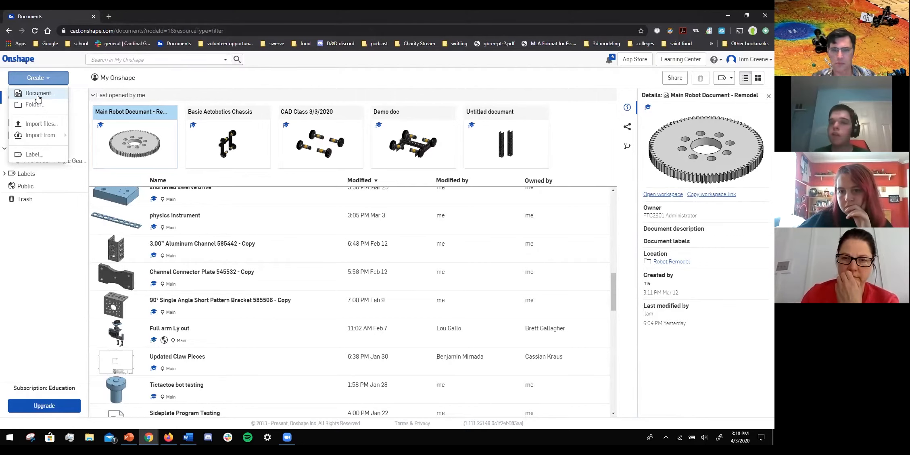
{"action": "left_click", "coordinate": [38, 94]}
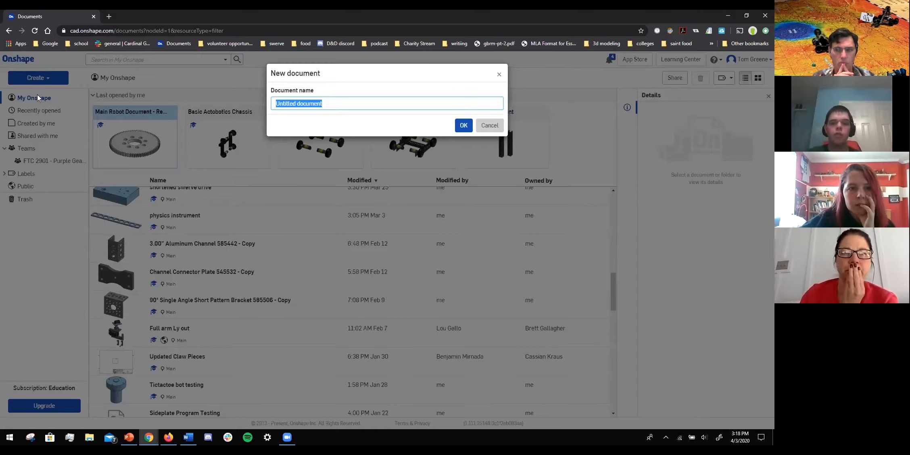
{"action": "type", "text": "CAD C"}
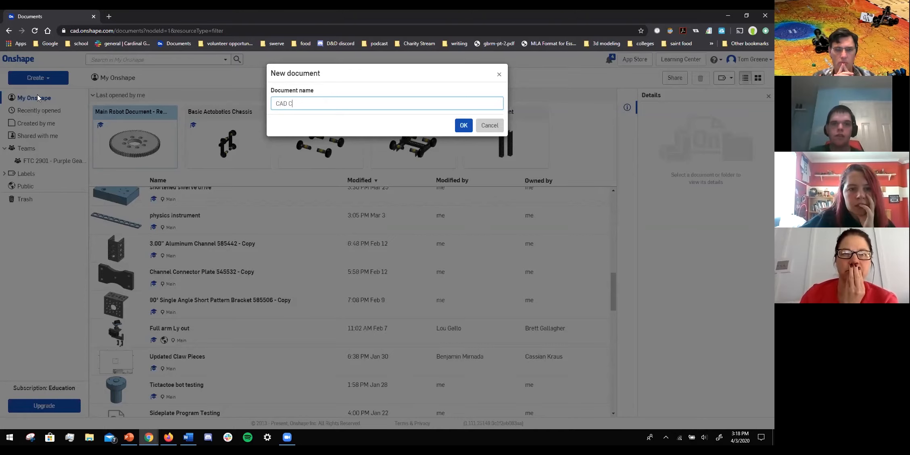
{"action": "type", "text": "Lass 4/3/2020"}
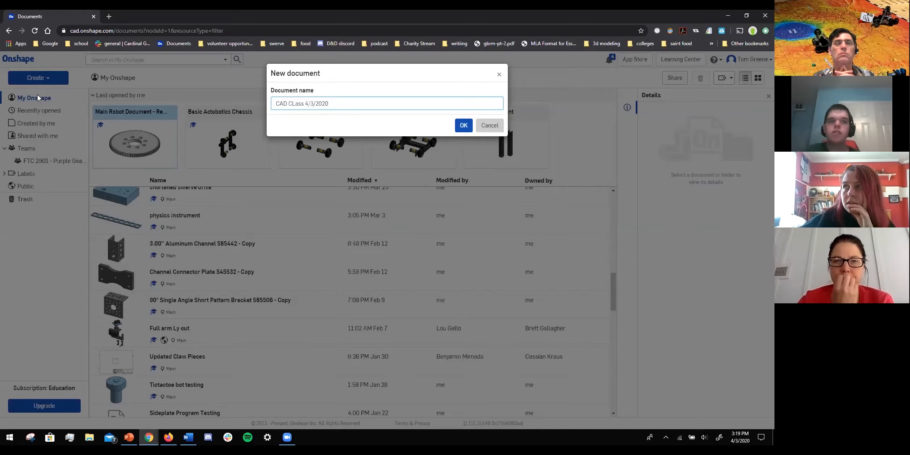
{"action": "key", "text": "Return"}
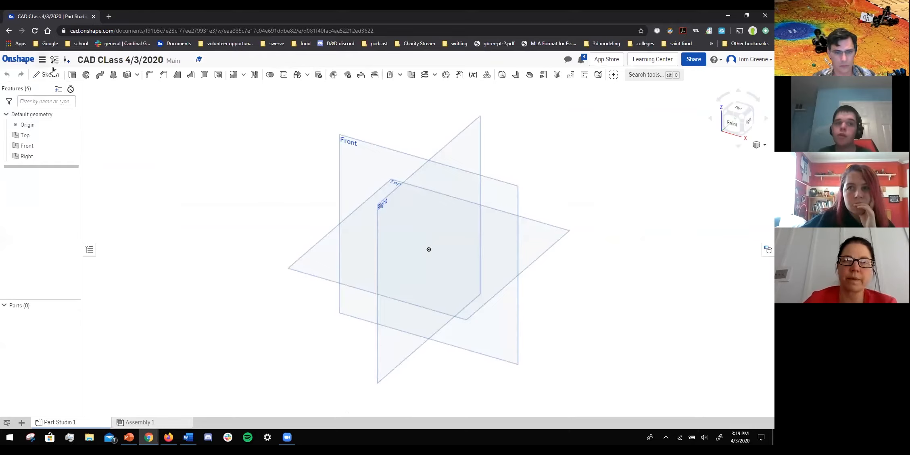
View the document properties without editing them, and look at the document's versions and history.
{"action": "left_click", "coordinate": [41, 62]}
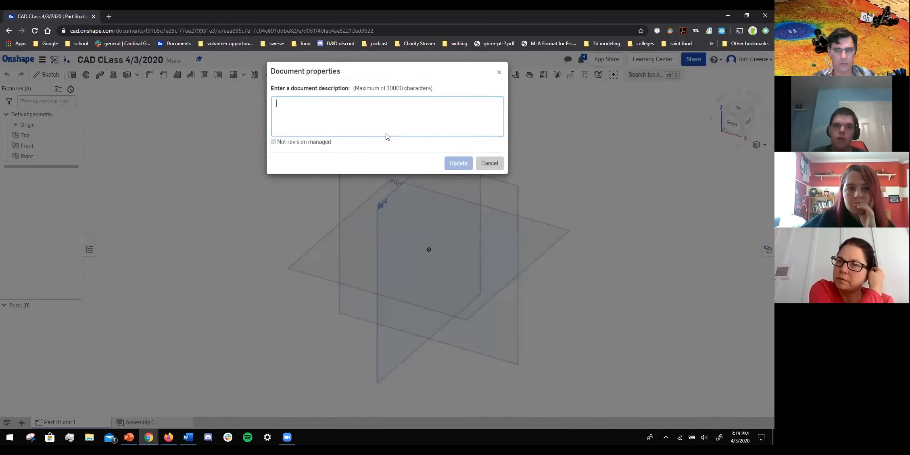
{"action": "key", "text": "Escape"}
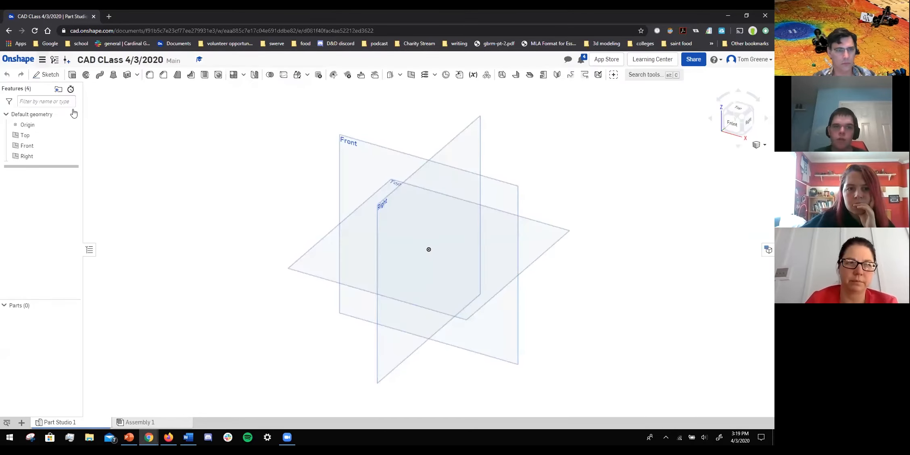
{"action": "left_click", "coordinate": [43, 59]}
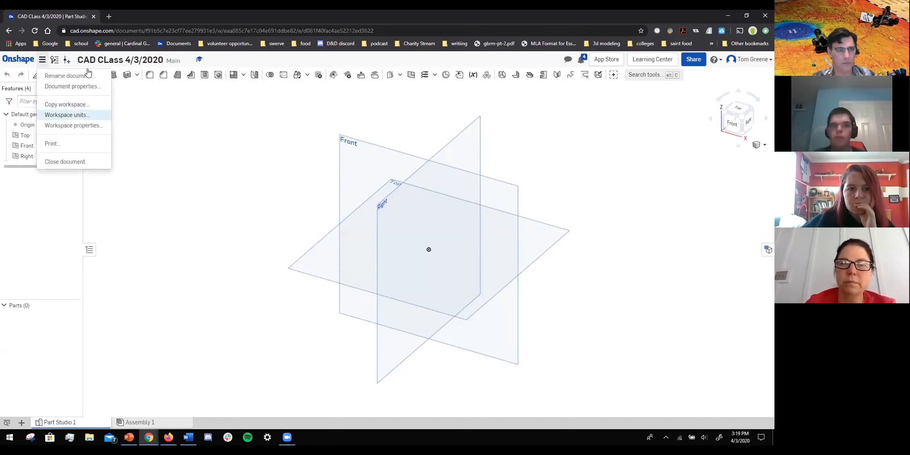
{"action": "left_click", "coordinate": [57, 62]}
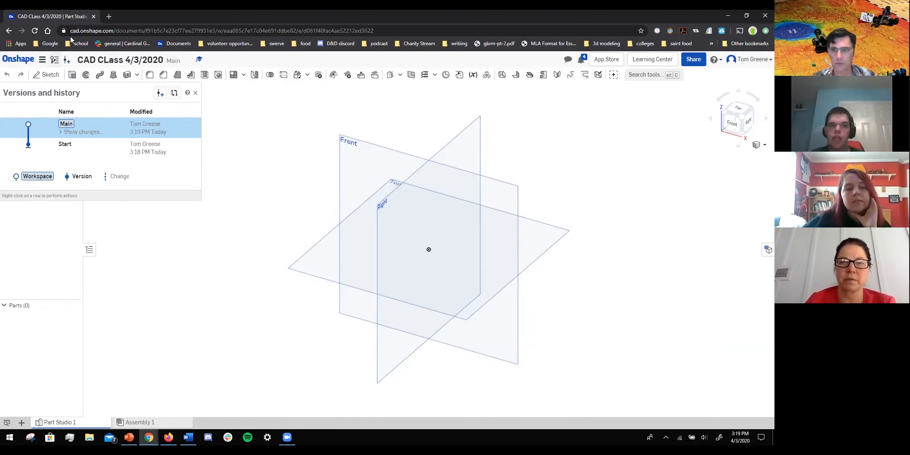
{"action": "left_click", "coordinate": [67, 60]}
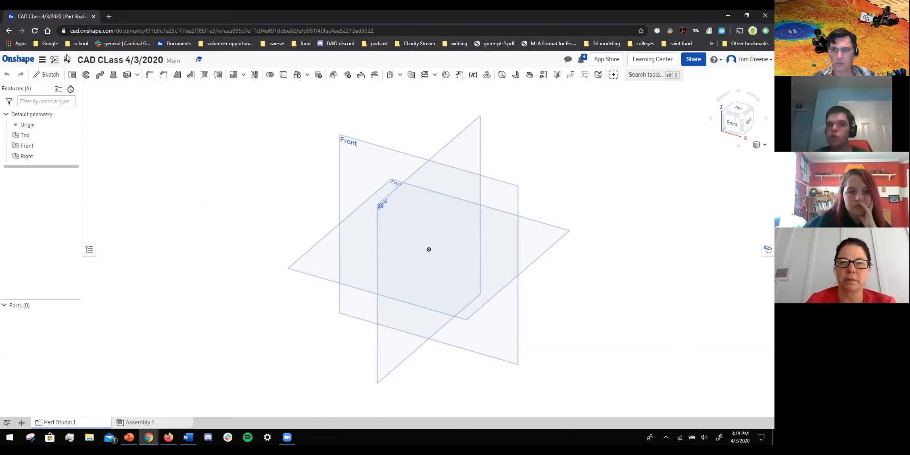
Create a version of the Main workspace named "First Version -Test" with an empty description.
{"action": "left_click", "coordinate": [67, 59]}
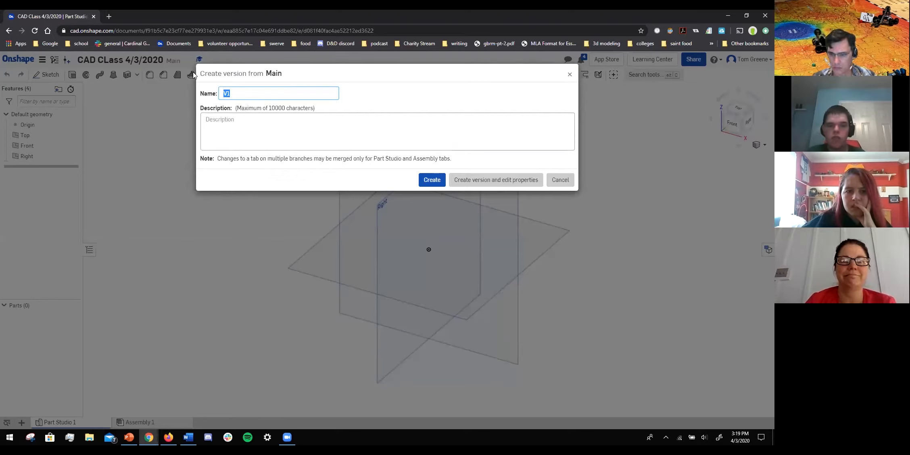
{"action": "type", "text": "C"}
{"action": "key", "text": "BackSpace"}
{"action": "type", "text": "First Veris"}
{"action": "key", "text": "BackSpace"}
{"action": "key", "text": "BackSpace"}
{"action": "type", "text": "sion -Test"}
{"action": "left_click", "coordinate": [391, 124]}
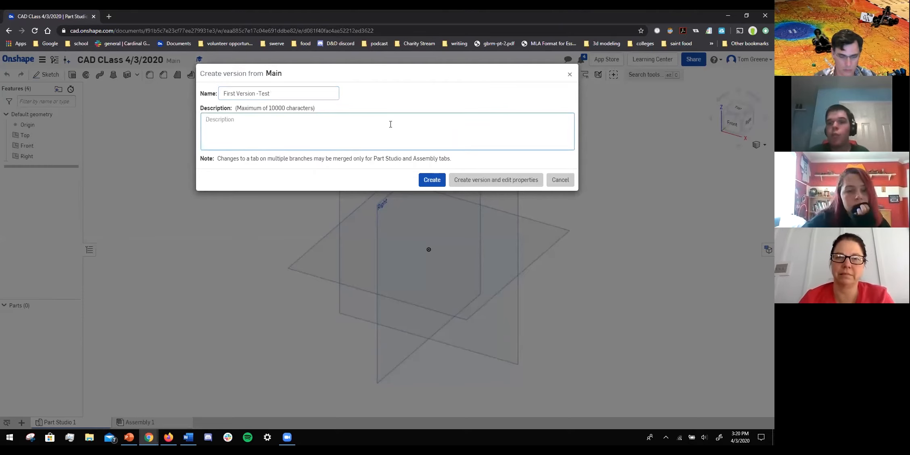
{"action": "left_click", "coordinate": [433, 182]}
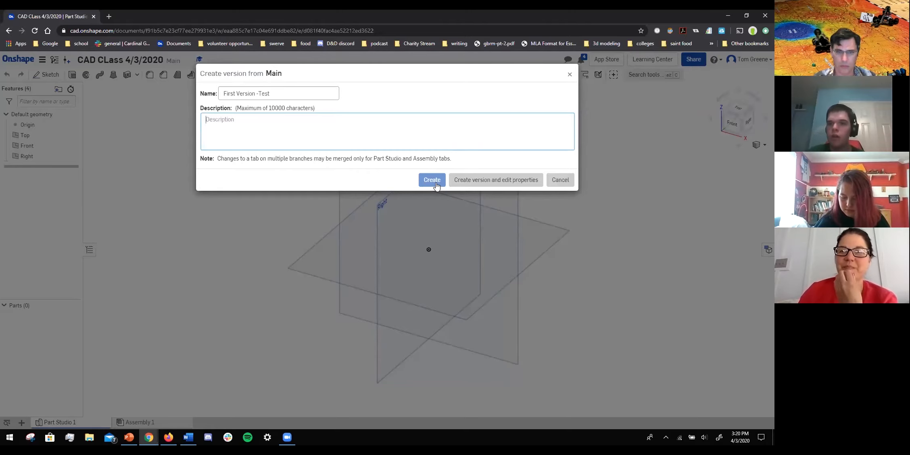
{"action": "left_click", "coordinate": [432, 180]}
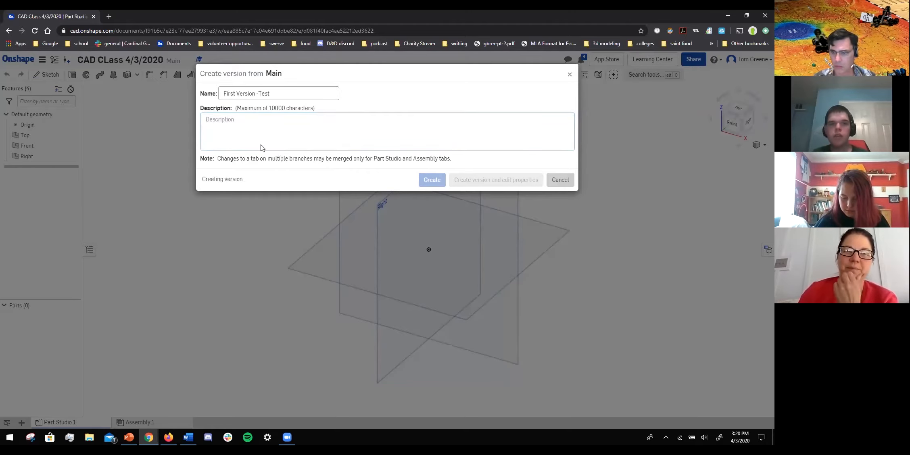
Review the First Version -Test entry in the version history and close the history.
{"action": "left_click", "coordinate": [55, 60]}
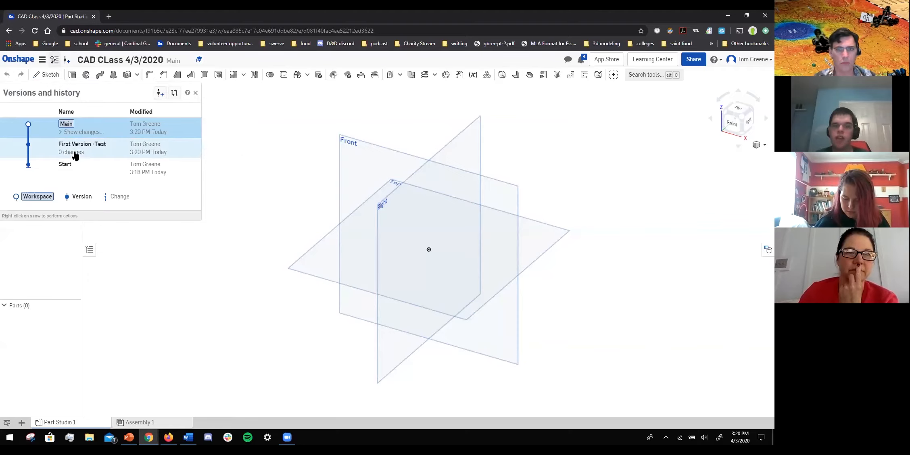
{"action": "left_click", "coordinate": [80, 152]}
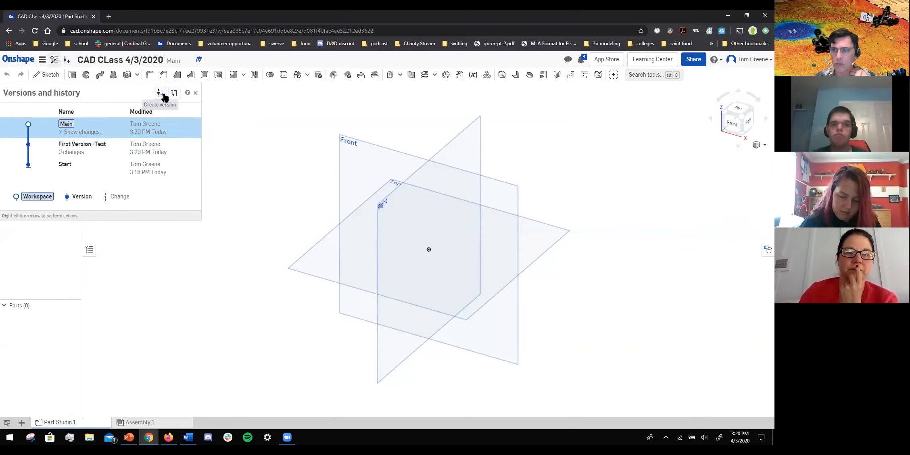
{"action": "left_click", "coordinate": [196, 93]}
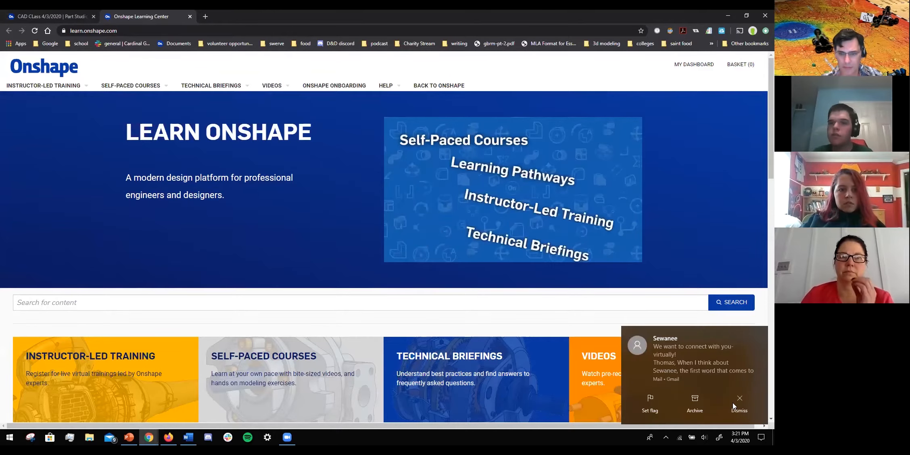
Dismiss the mail notification, look over the Learning Center home page and return to the CAD CLass 4/3/2020 document.
{"action": "left_click", "coordinate": [738, 404]}
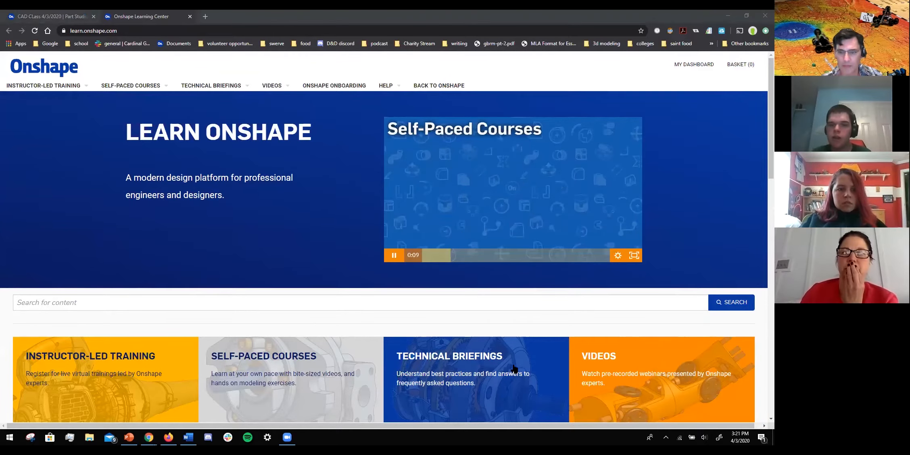
{"action": "scroll", "coordinate": [335, 238], "scroll_direction": "down", "scroll_amount": 4}
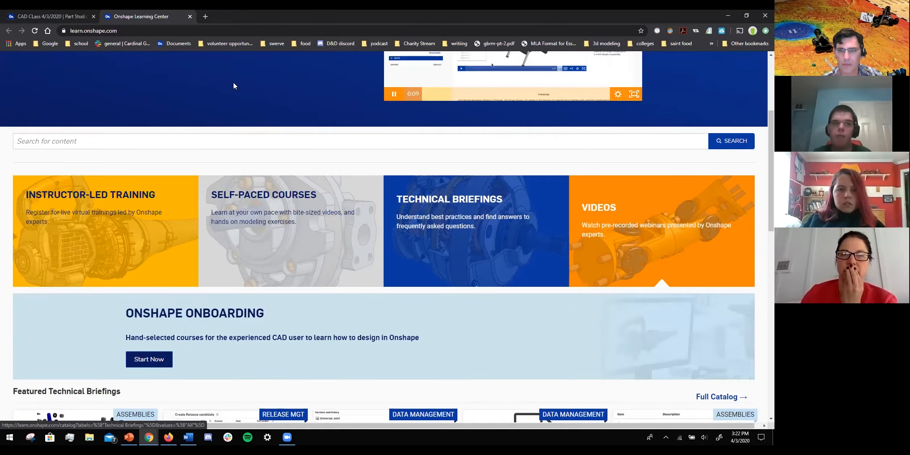
{"action": "scroll", "coordinate": [234, 86], "scroll_direction": "up", "scroll_amount": 4}
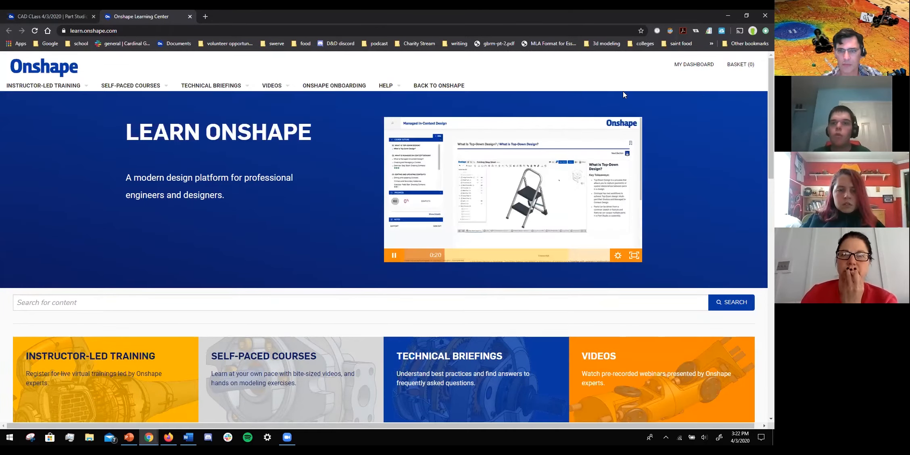
{"action": "key", "text": "ctrl+w"}
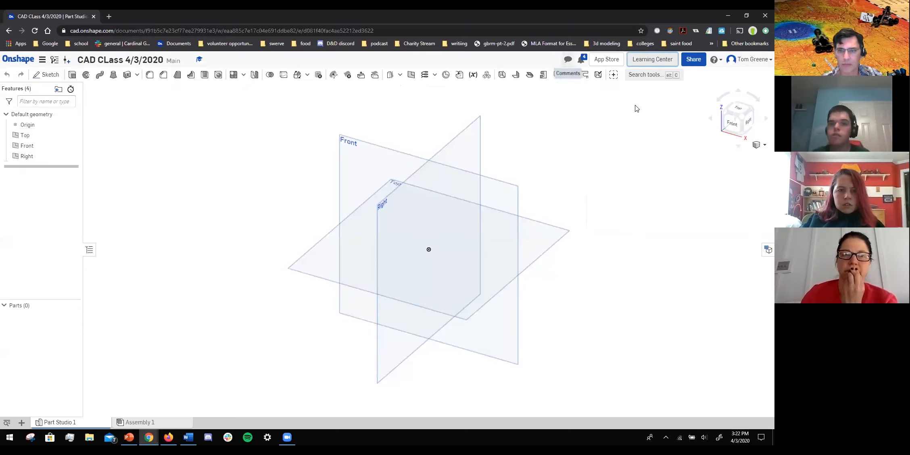
Draft a comment reading "this is concerning" tagged to the Front plane, discard it and close the comments.
{"action": "left_click", "coordinate": [599, 89]}
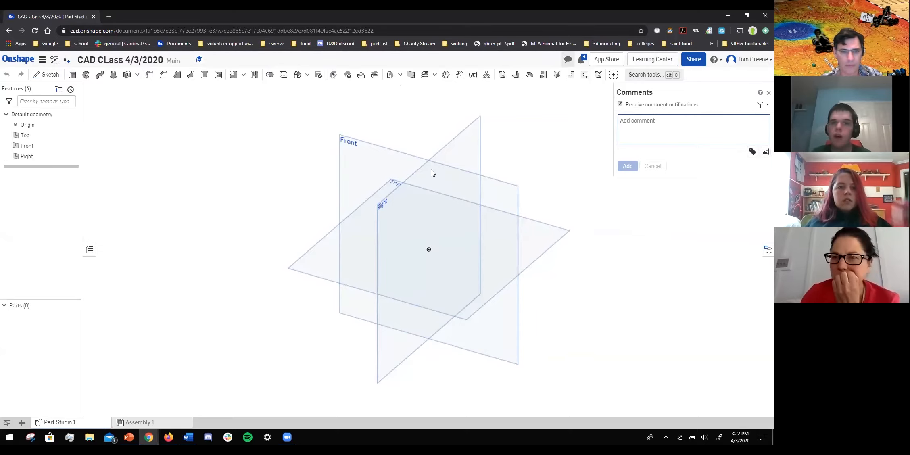
{"action": "left_click", "coordinate": [481, 183]}
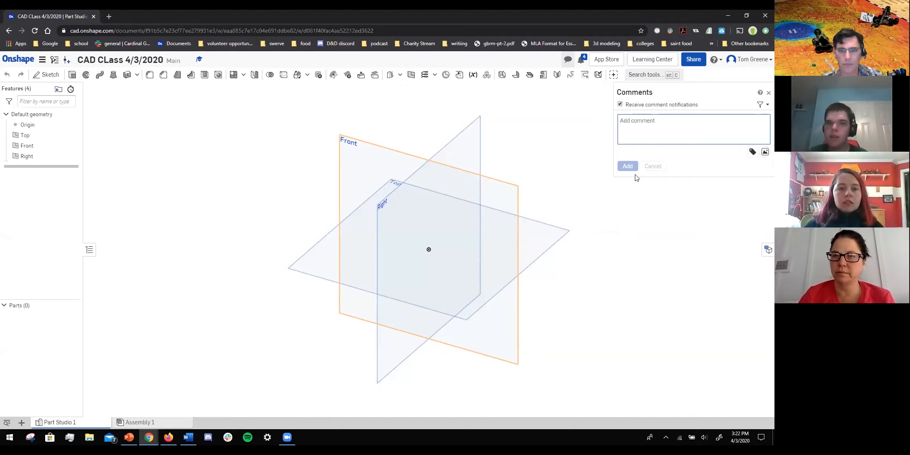
{"action": "left_click", "coordinate": [504, 207]}
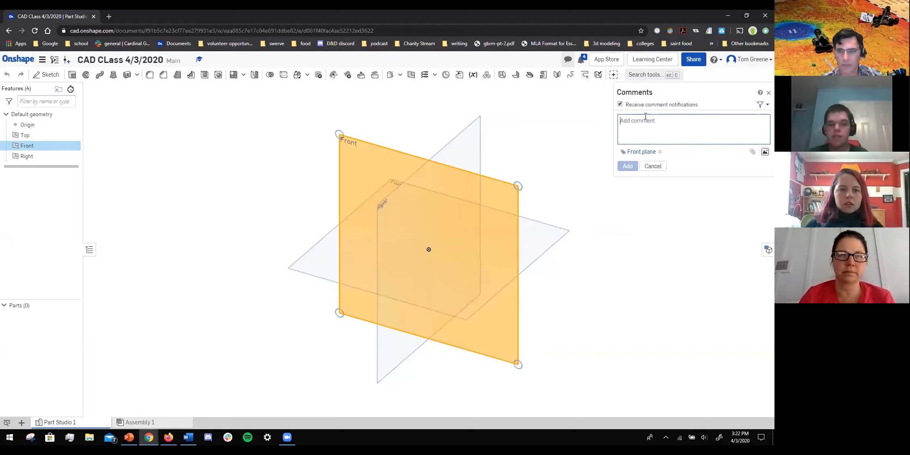
{"action": "type", "text": "this is concerning"}
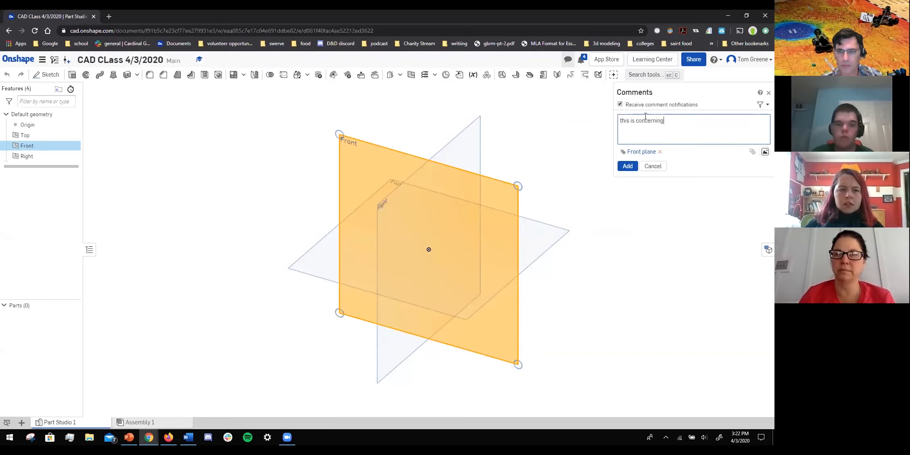
{"action": "key", "text": "Return"}
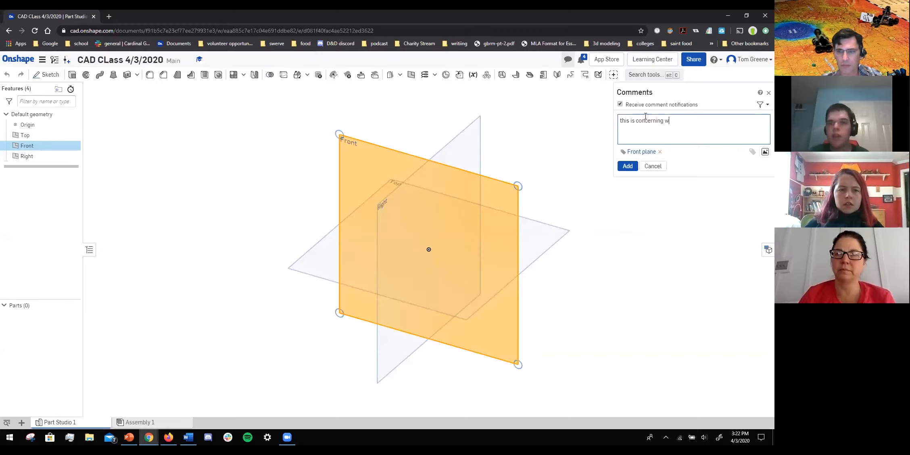
{"action": "left_click", "coordinate": [653, 167]}
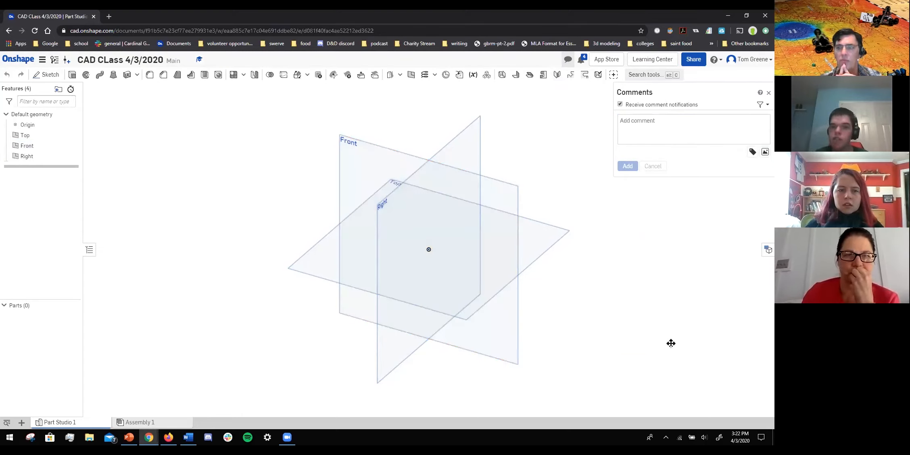
{"action": "left_click", "coordinate": [769, 93]}
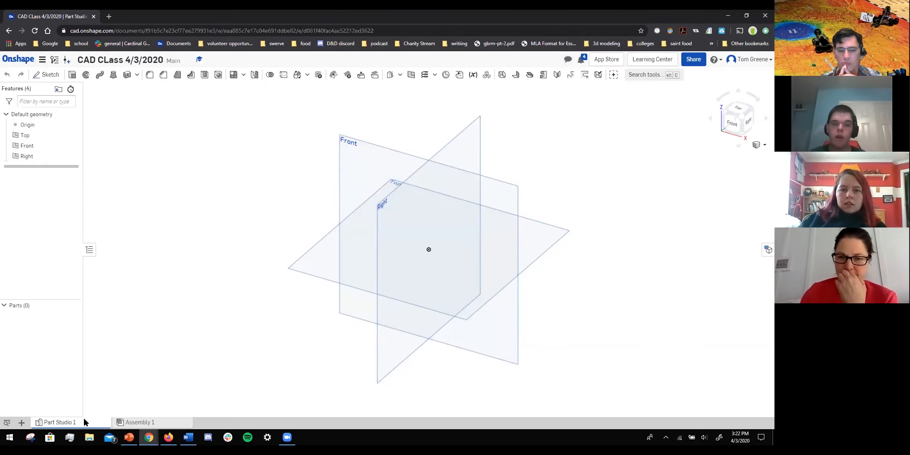
Preview the contents of Assembly 1.
{"action": "mouse_move", "coordinate": [141, 422]}
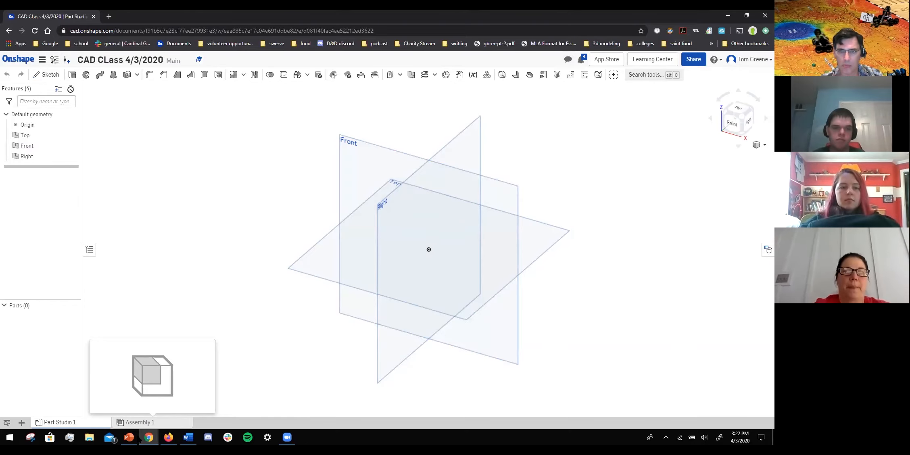
Switch to the Robotics Class 1 presentation and start the slide show from "The Difference between Part Studios and Assemblies" slide.
{"action": "key", "text": "alt+Tab"}
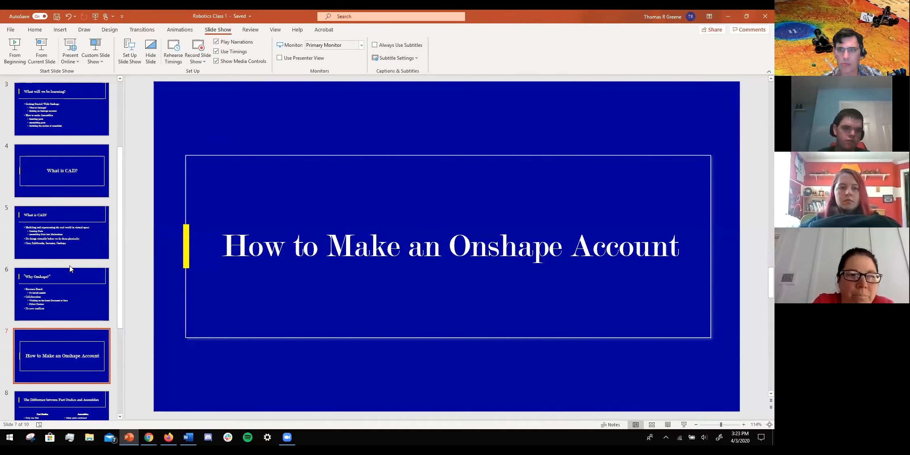
{"action": "scroll", "coordinate": [70, 265], "scroll_direction": "down", "scroll_amount": 1}
{"action": "left_click", "coordinate": [64, 346]}
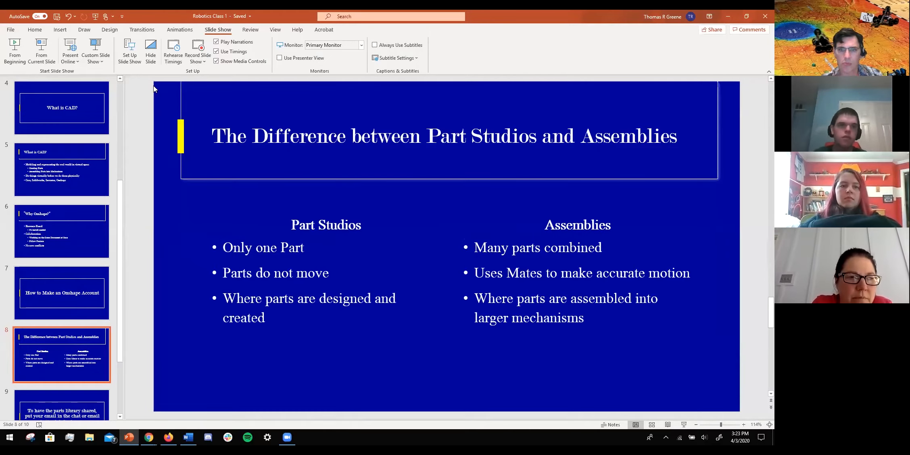
{"action": "left_click", "coordinate": [46, 54]}
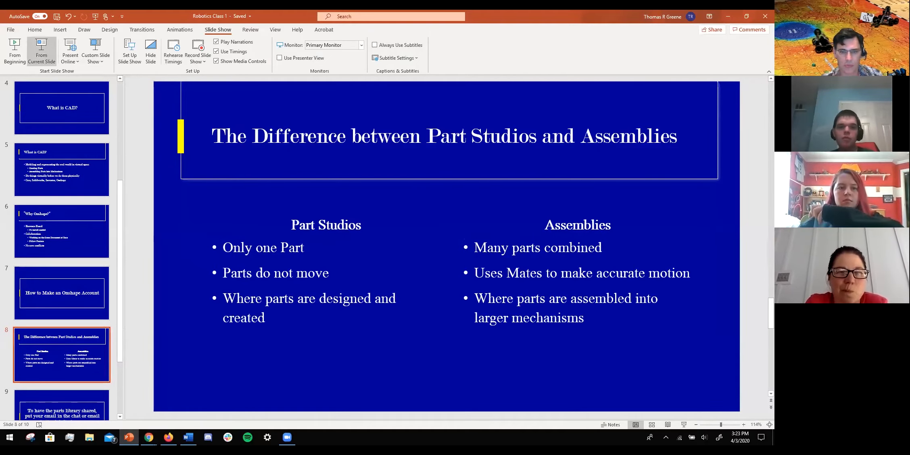
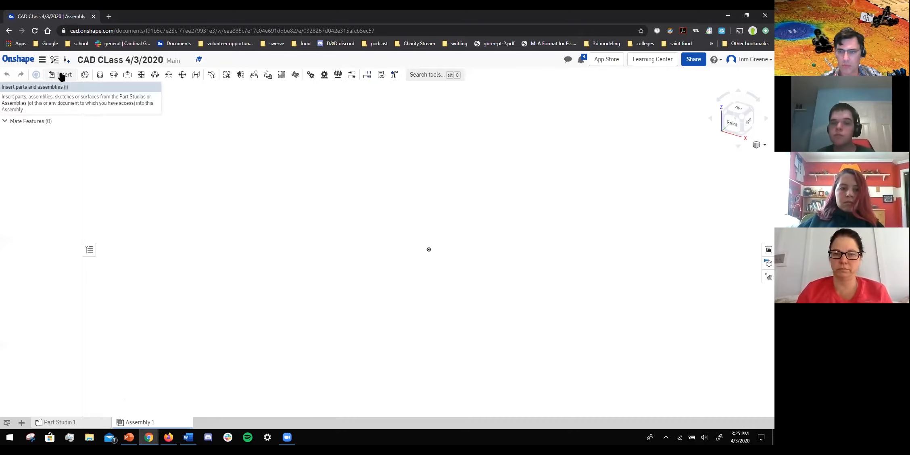
Start inserting parts into Assembly 1 and open the FTC 2901 - Purple Gears library among the other documents.
{"action": "left_click", "coordinate": [61, 75]}
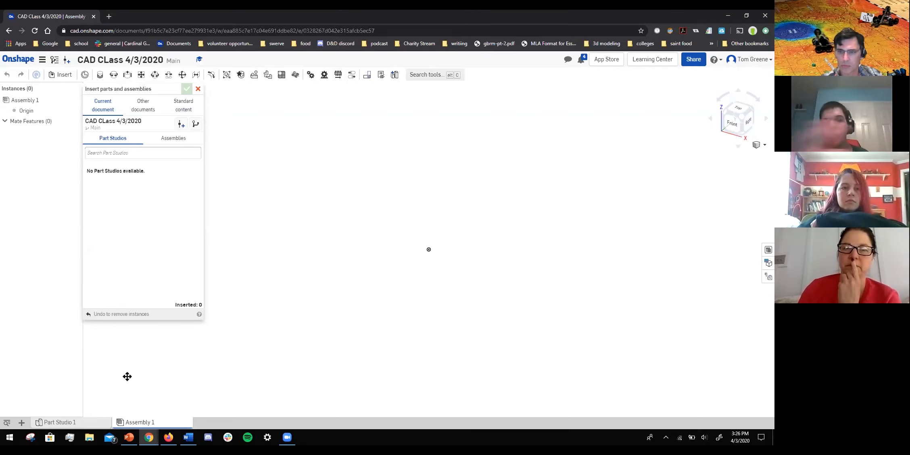
{"action": "left_click", "coordinate": [142, 108]}
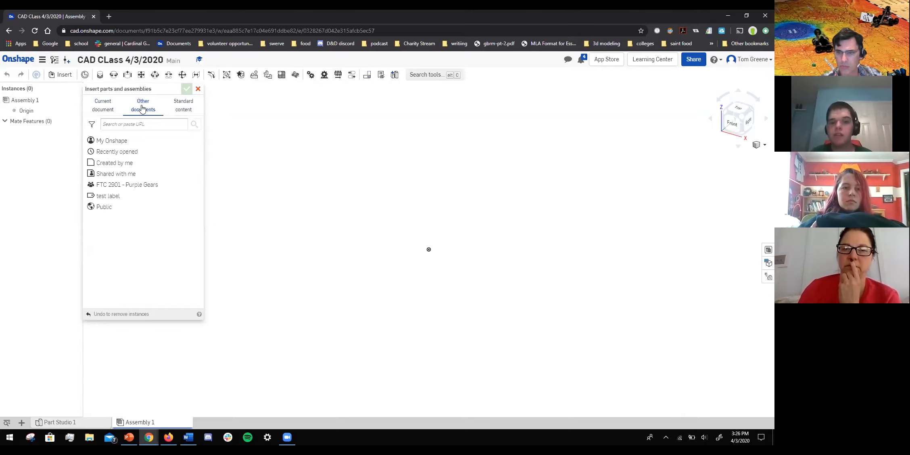
{"action": "left_click", "coordinate": [140, 185]}
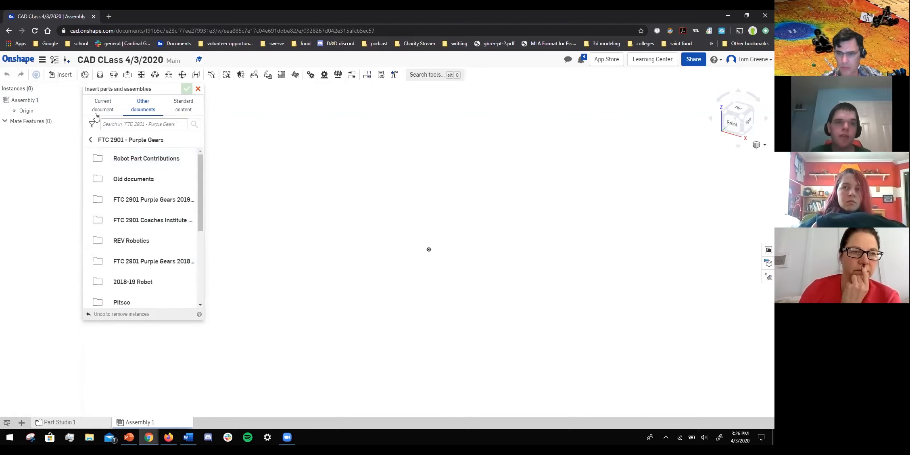
Look through the Public documents available for insertion, return to the FTC 2901 - Purple Gears library and review its folders.
{"action": "left_click", "coordinate": [136, 106]}
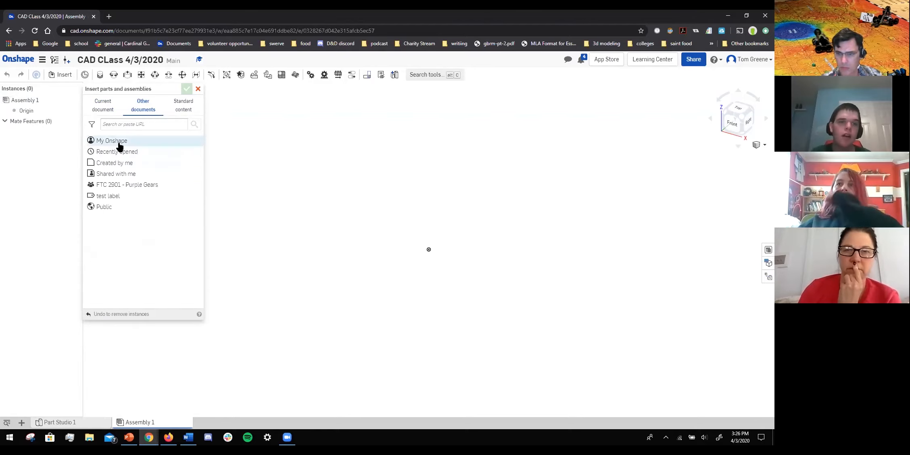
{"action": "left_click", "coordinate": [121, 208]}
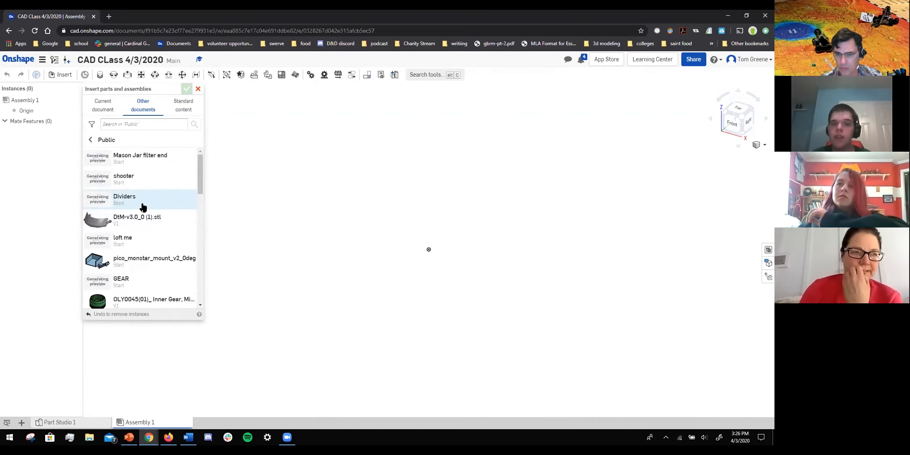
{"action": "scroll", "coordinate": [143, 207], "scroll_direction": "down", "scroll_amount": 2}
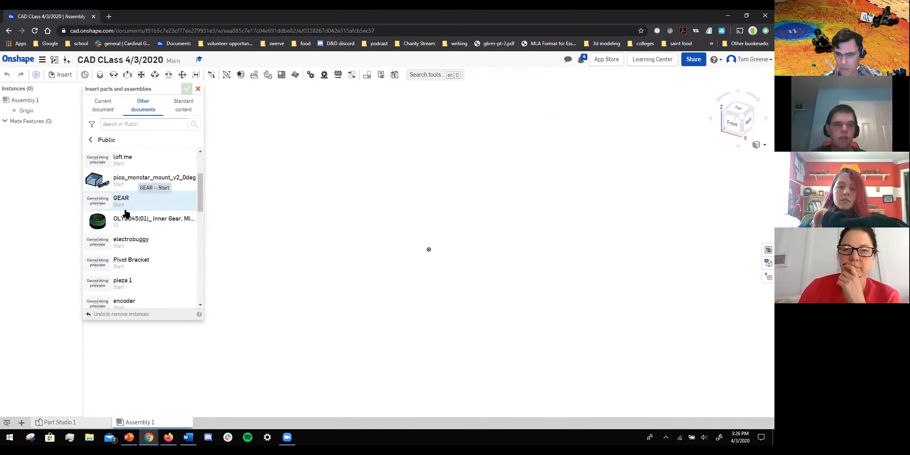
{"action": "scroll", "coordinate": [153, 248], "scroll_direction": "down", "scroll_amount": 4}
{"action": "scroll", "coordinate": [145, 216], "scroll_direction": "up", "scroll_amount": 6}
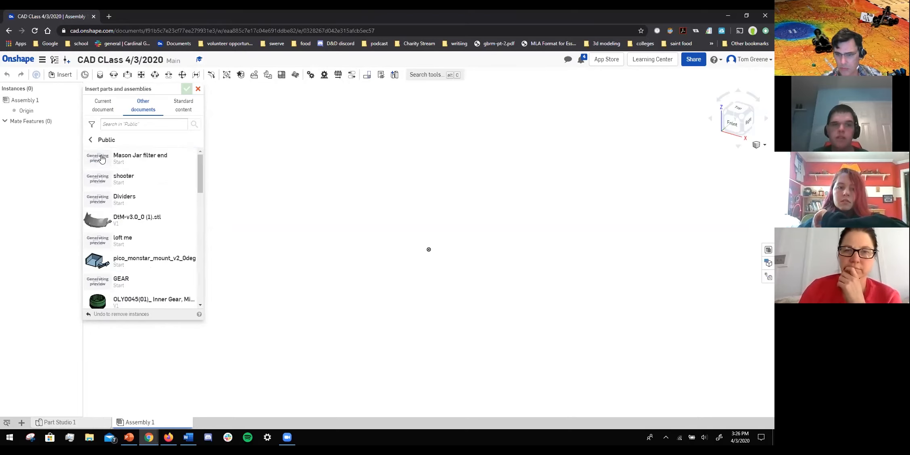
{"action": "left_click", "coordinate": [91, 140]}
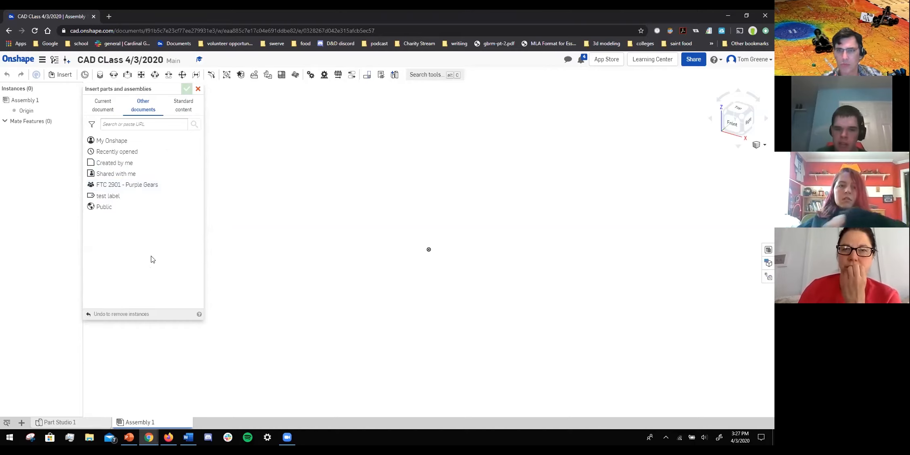
{"action": "left_click", "coordinate": [156, 190]}
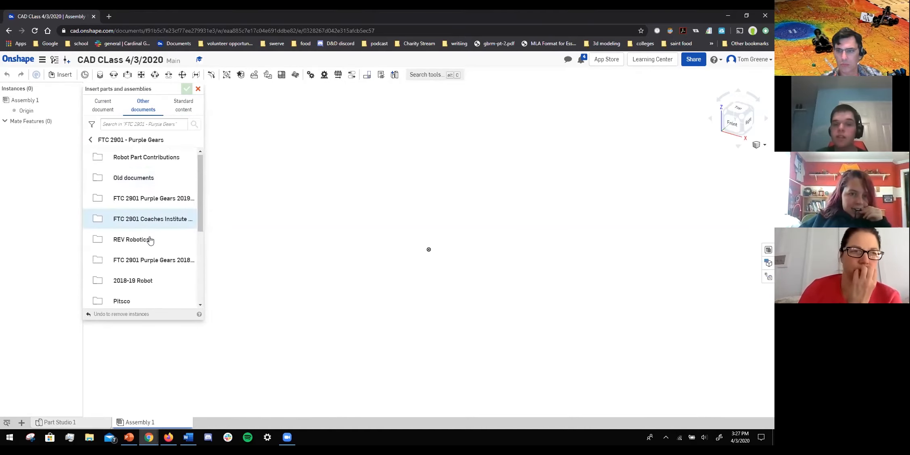
{"action": "scroll", "coordinate": [149, 240], "scroll_direction": "down", "scroll_amount": 4}
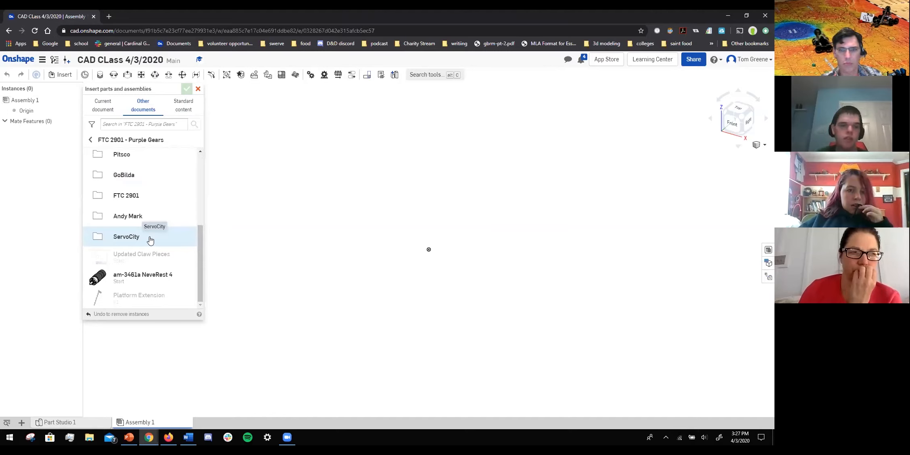
Switch to the Basic Actobotics Chassis document and examine the chassis frame, motors and wheels from several angles and up close.
{"action": "mouse_move", "coordinate": [149, 437]}
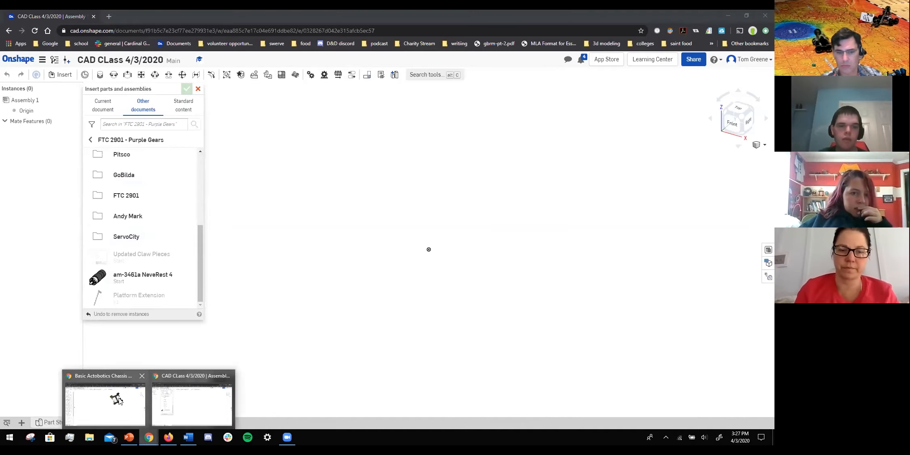
{"action": "left_click", "coordinate": [120, 400]}
{"action": "right_click_drag", "start_coordinate": [499, 177], "coordinate": [502, 121]}
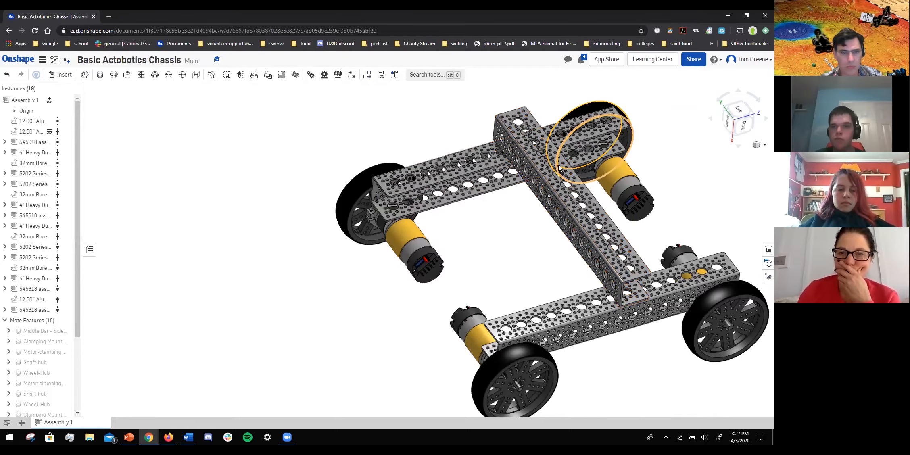
{"action": "right_click_drag", "start_coordinate": [561, 160], "coordinate": [617, 283]}
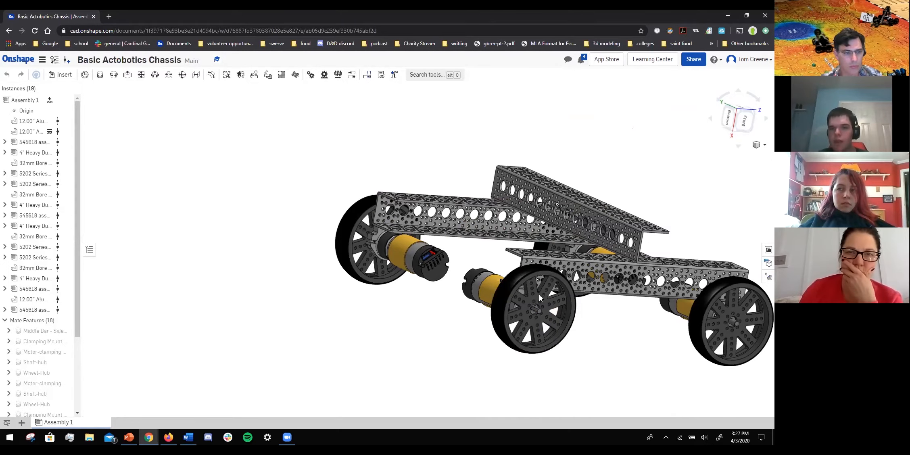
{"action": "scroll", "coordinate": [520, 285], "scroll_direction": "up", "scroll_amount": 3}
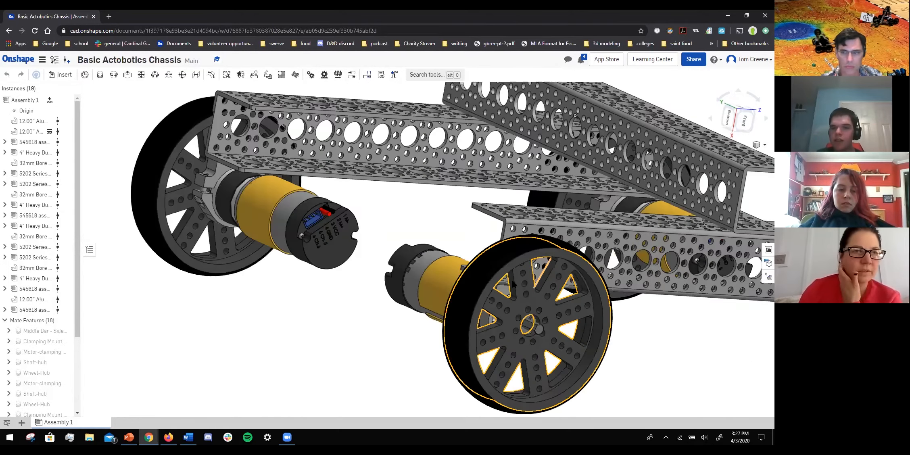
{"action": "scroll", "coordinate": [564, 285], "scroll_direction": "up", "scroll_amount": 4}
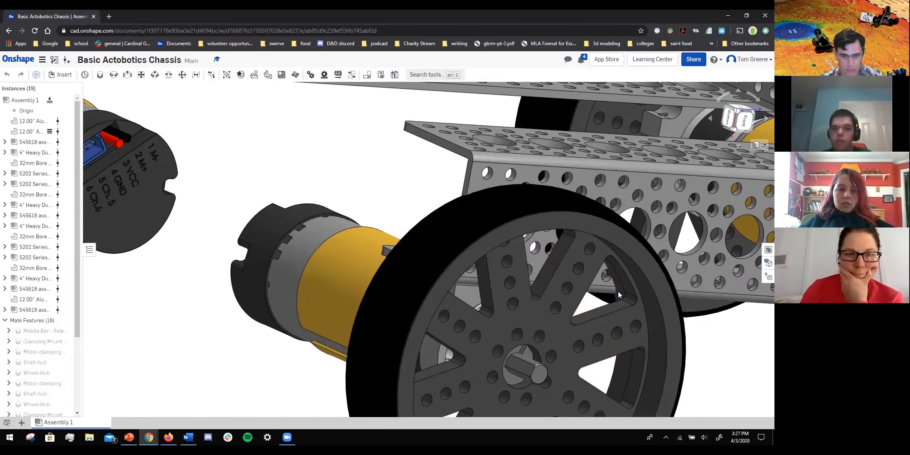
{"action": "scroll", "coordinate": [512, 270], "scroll_direction": "down", "scroll_amount": 5}
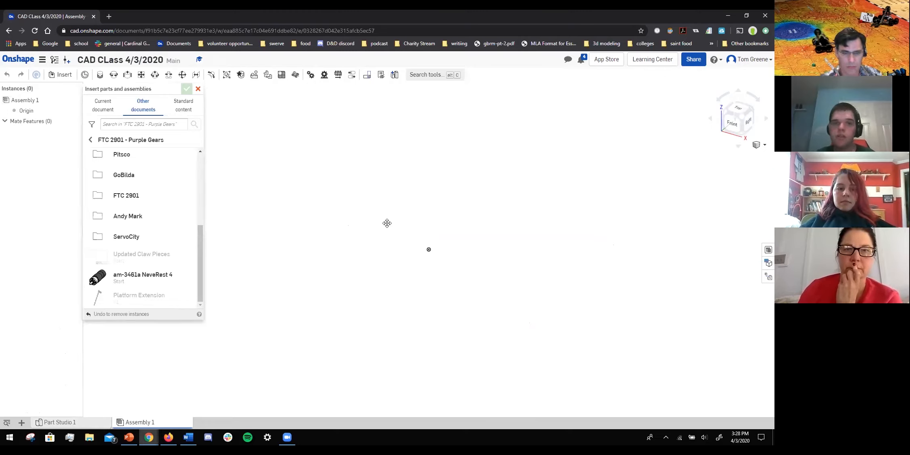
Back in CAD CLass 4/3/2020, find the 12.00" Aluminum Channel in ServoCity's Structural Components, under Channel and Standard Channel.
{"action": "left_click", "coordinate": [141, 242]}
{"action": "left_click", "coordinate": [141, 244]}
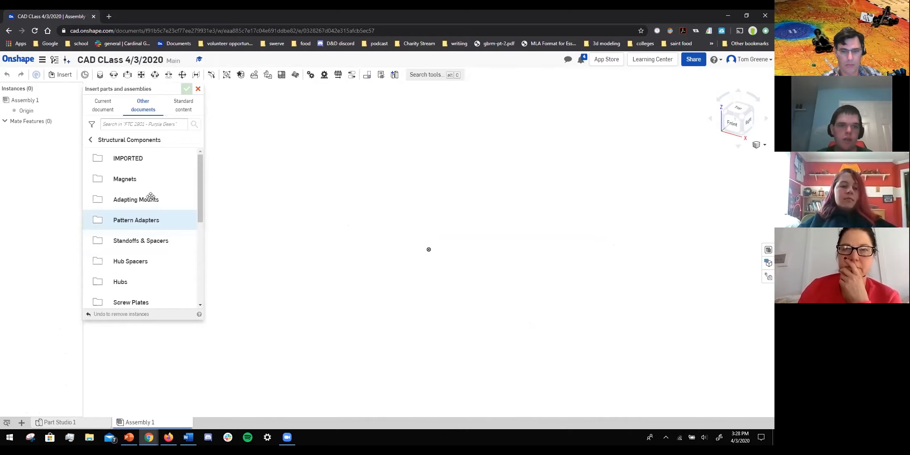
{"action": "scroll", "coordinate": [136, 278], "scroll_direction": "down", "scroll_amount": 4}
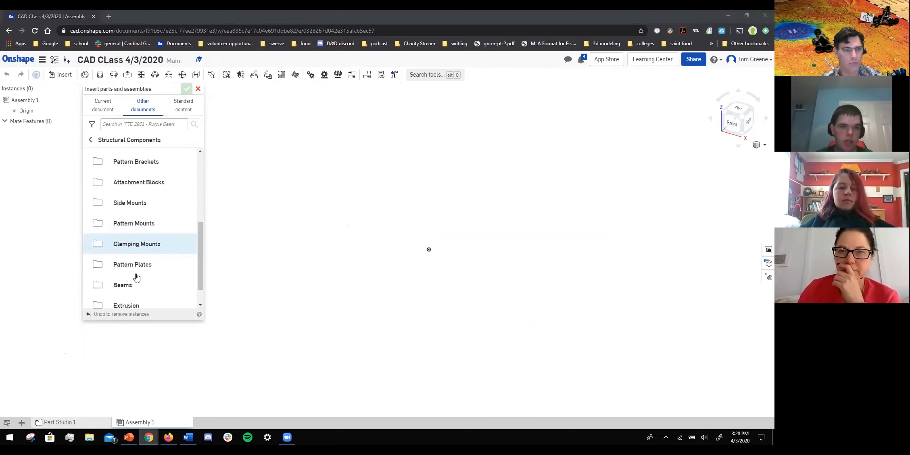
{"action": "left_click", "coordinate": [137, 278]}
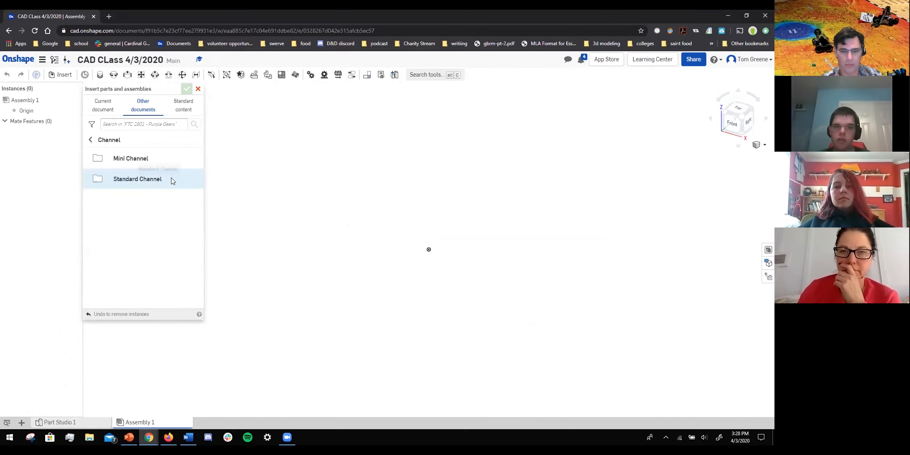
{"action": "left_click", "coordinate": [171, 179]}
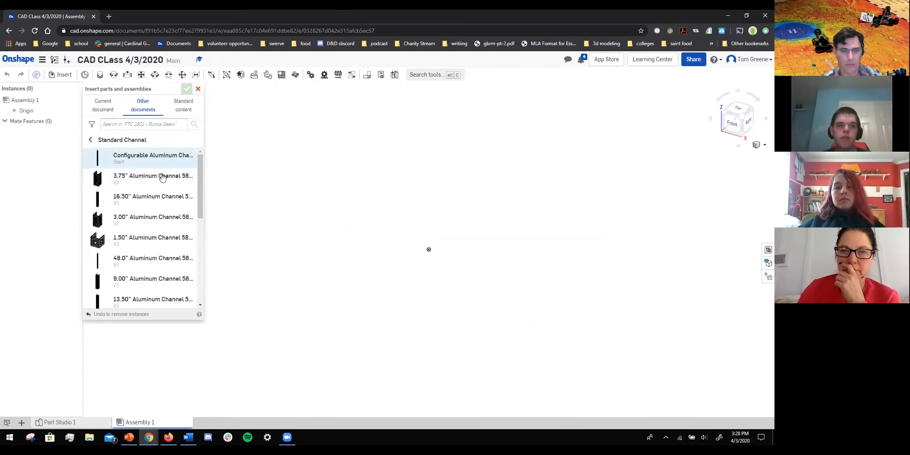
{"action": "scroll", "coordinate": [162, 177], "scroll_direction": "down", "scroll_amount": 2}
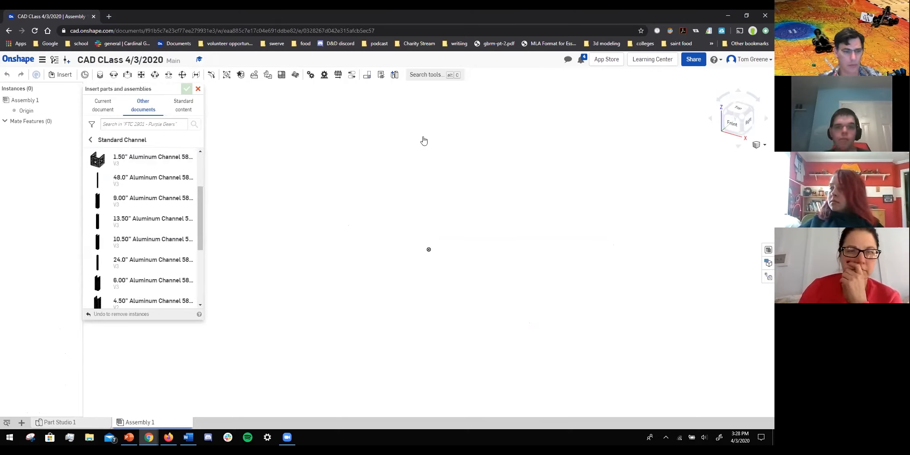
{"action": "left_click", "coordinate": [168, 265]}
Insert two copies of the 12.00" Aluminum Channel side by side in Assembly 1 and finish inserting.
{"action": "left_click", "coordinate": [154, 185]}
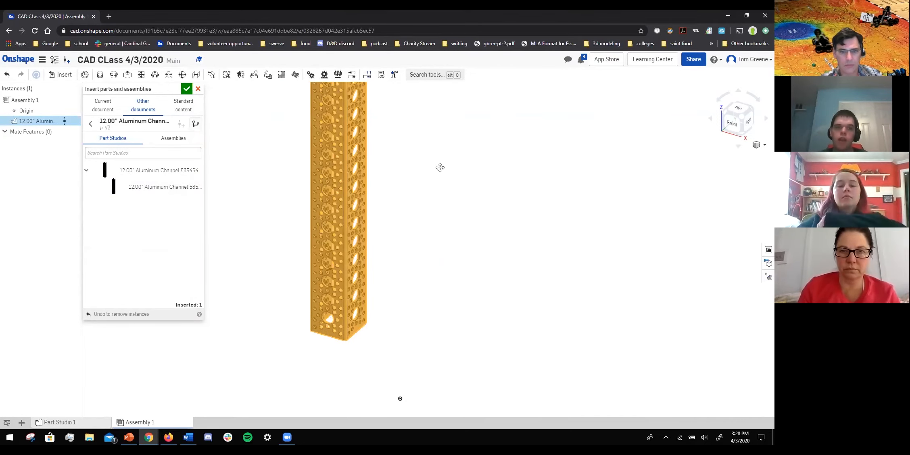
{"action": "left_click", "coordinate": [462, 228]}
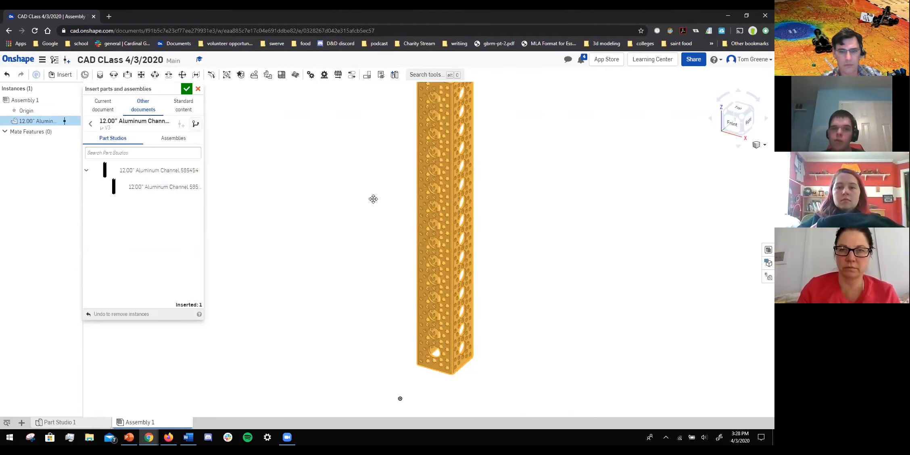
{"action": "left_click", "coordinate": [141, 184]}
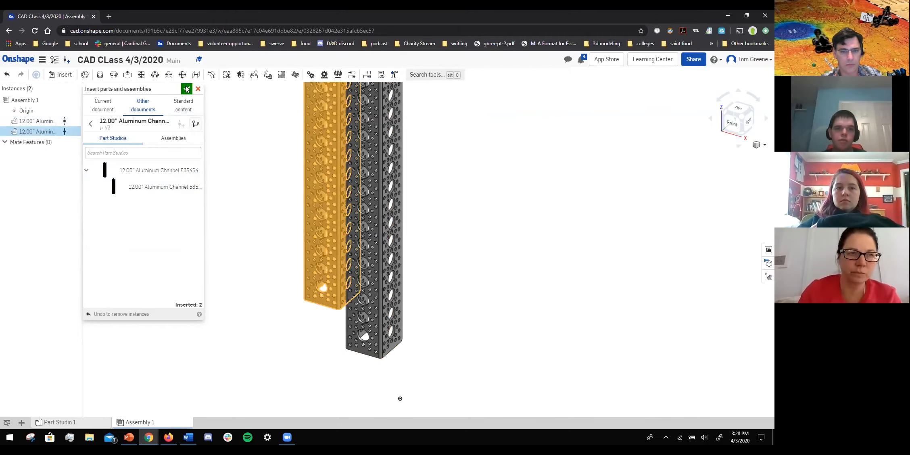
{"action": "left_click", "coordinate": [341, 157]}
{"action": "key", "text": "Escape"}
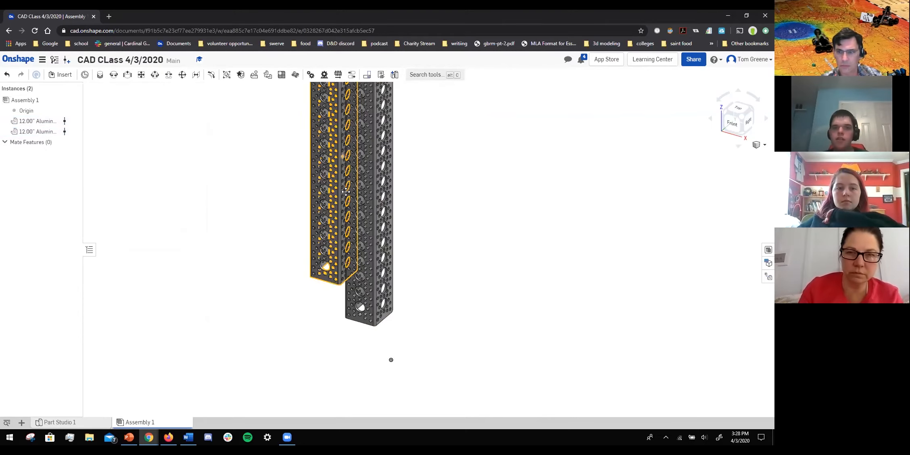
Examine the two inserted channels from different angles and distances.
{"action": "scroll", "coordinate": [348, 187], "scroll_direction": "down", "scroll_amount": 4}
{"action": "right_click_drag", "start_coordinate": [348, 187], "coordinate": [356, 172]}
{"action": "scroll", "coordinate": [356, 173], "scroll_direction": "up", "scroll_amount": 4}
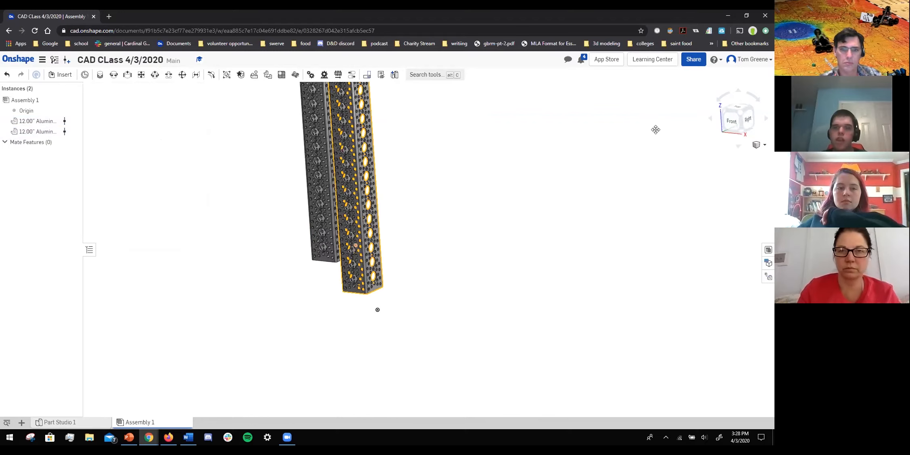
{"action": "left_click_drag", "start_coordinate": [737, 122], "coordinate": [736, 133]}
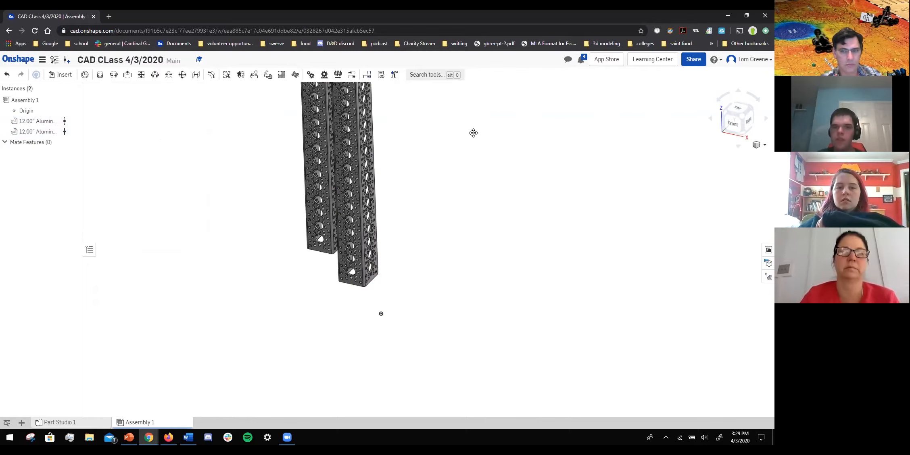
{"action": "right_click_drag", "start_coordinate": [461, 154], "coordinate": [469, 219]}
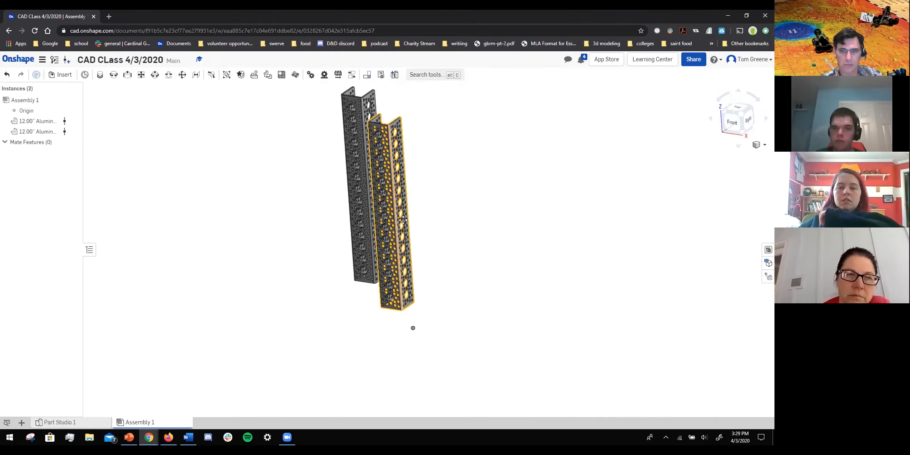
Move the front channel 5 in along the X axis, away from the other channel.
{"action": "left_click", "coordinate": [381, 195]}
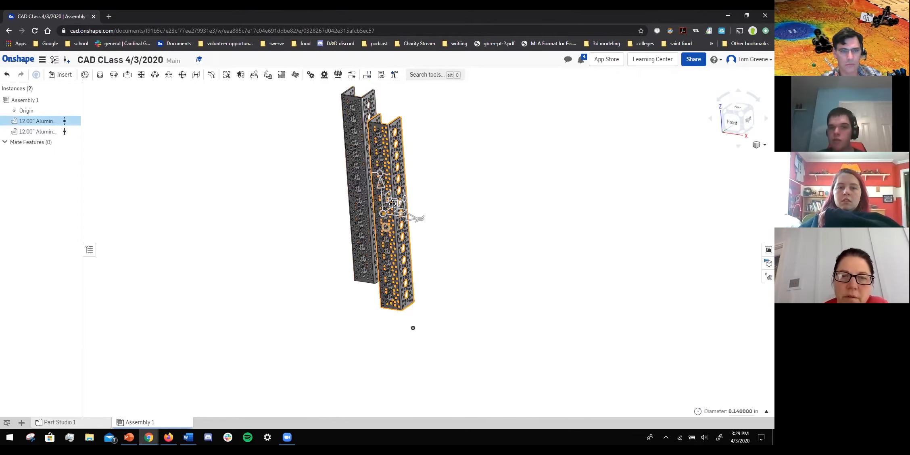
{"action": "right_click_drag", "start_coordinate": [391, 206], "coordinate": [559, 196]}
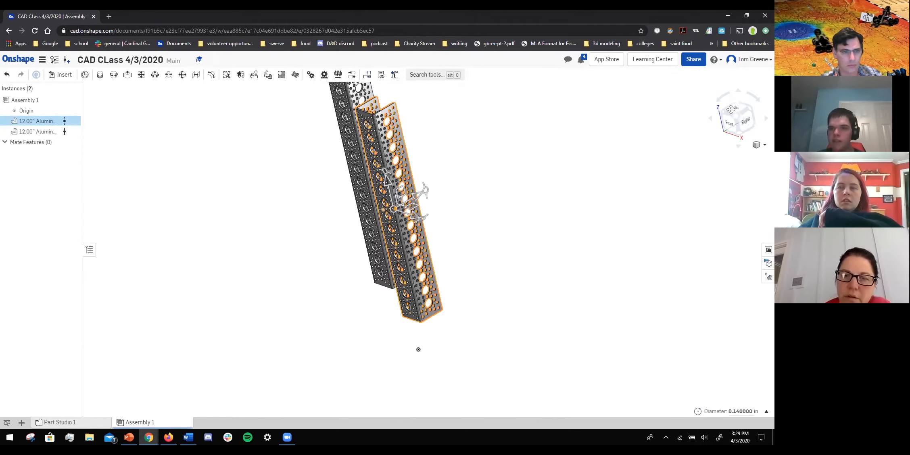
{"action": "right_click_drag", "start_coordinate": [394, 220], "coordinate": [437, 214]}
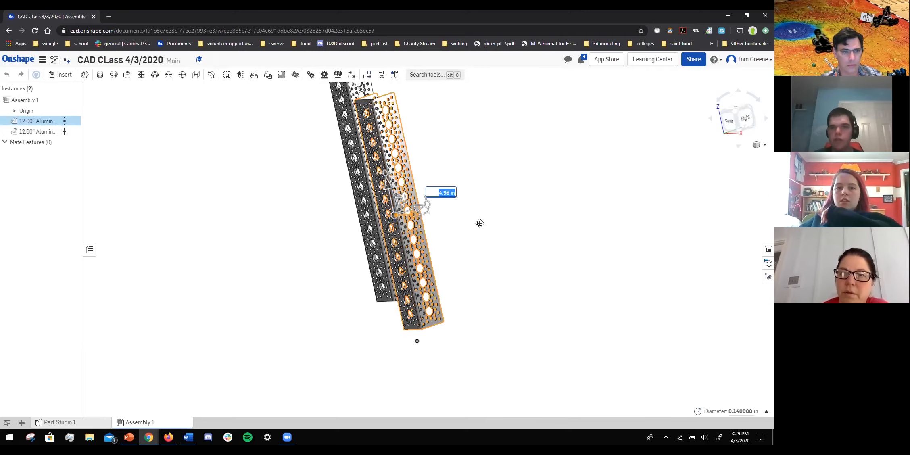
{"action": "type", "text": "5"}
{"action": "key", "text": "Return"}
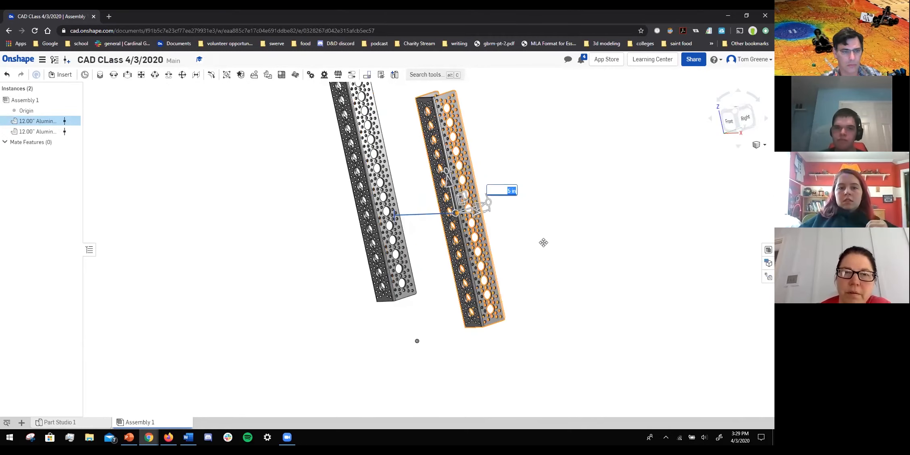
{"action": "left_click", "coordinate": [544, 242]}
Rotate the moved channel 90 degrees about the X axis so it lies crosswise to the upright channel.
{"action": "right_click_drag", "start_coordinate": [438, 210], "coordinate": [472, 209]}
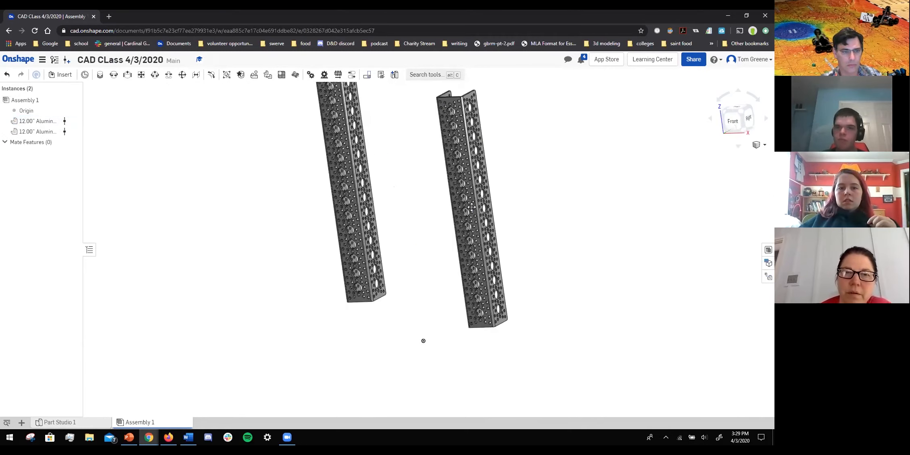
{"action": "left_click", "coordinate": [506, 201]}
{"action": "right_click_drag", "start_coordinate": [494, 201], "coordinate": [482, 205]}
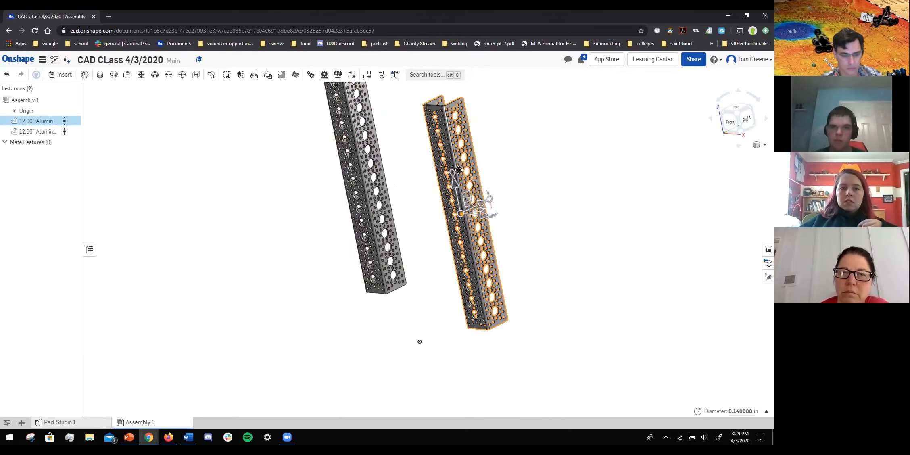
{"action": "right_click_drag", "start_coordinate": [459, 169], "coordinate": [481, 230]}
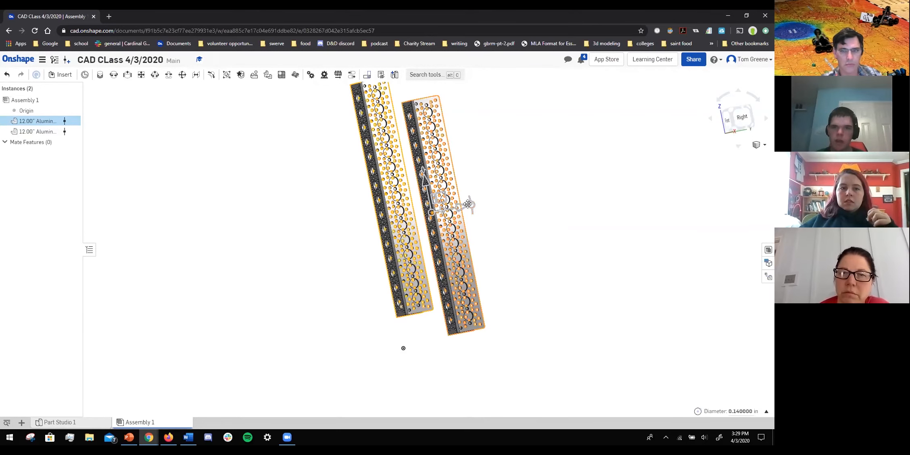
{"action": "left_click_drag", "start_coordinate": [471, 203], "coordinate": [471, 228]}
{"action": "left_click_drag", "start_coordinate": [460, 262], "coordinate": [420, 277]}
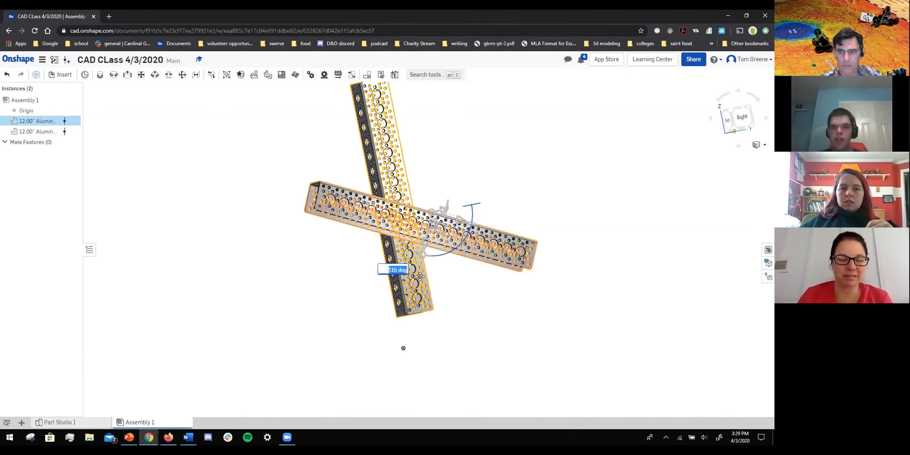
{"action": "type", "text": "90"}
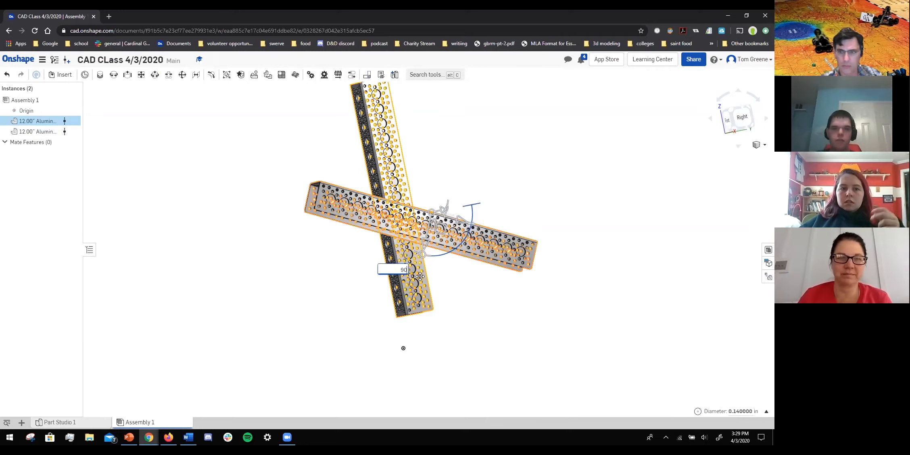
{"action": "key", "text": "Return"}
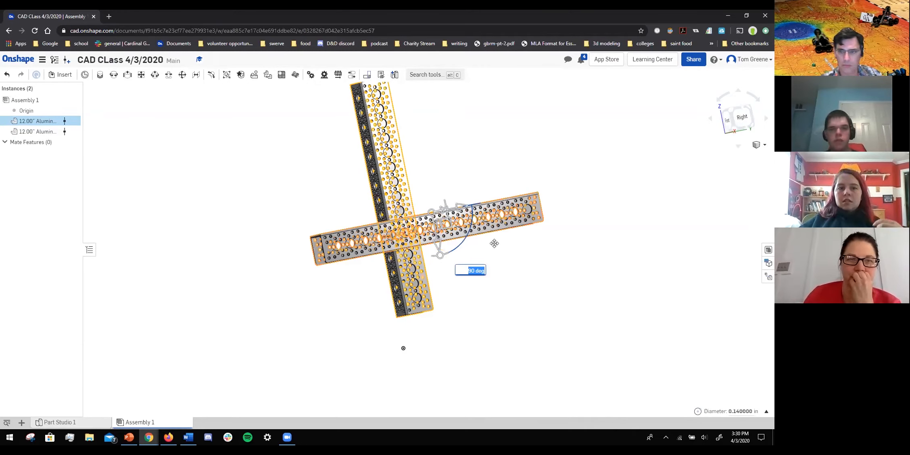
{"action": "left_click", "coordinate": [569, 253]}
Rotate the horizontal channel 90 degrees about its long axis so its open side faces outward.
{"action": "right_click_drag", "start_coordinate": [512, 218], "coordinate": [516, 236]}
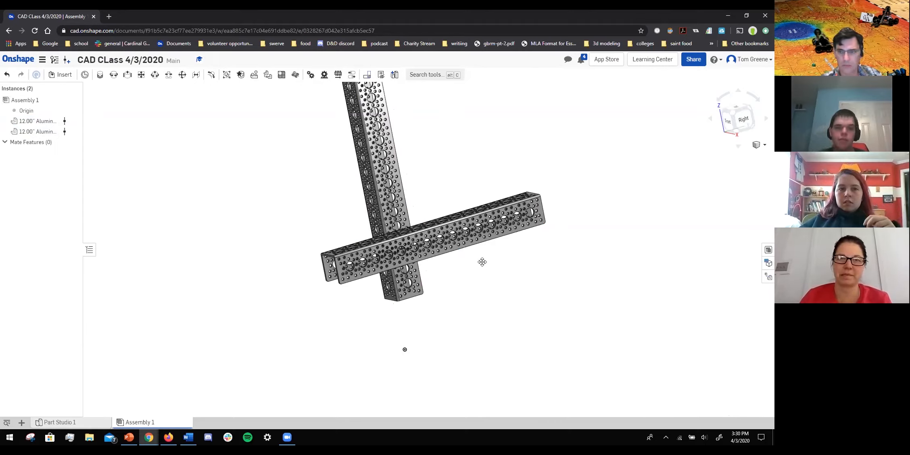
{"action": "right_click_drag", "start_coordinate": [448, 300], "coordinate": [453, 295]}
{"action": "scroll", "coordinate": [452, 297], "scroll_direction": "down", "scroll_amount": 3}
{"action": "scroll", "coordinate": [438, 307], "scroll_direction": "up", "scroll_amount": 4}
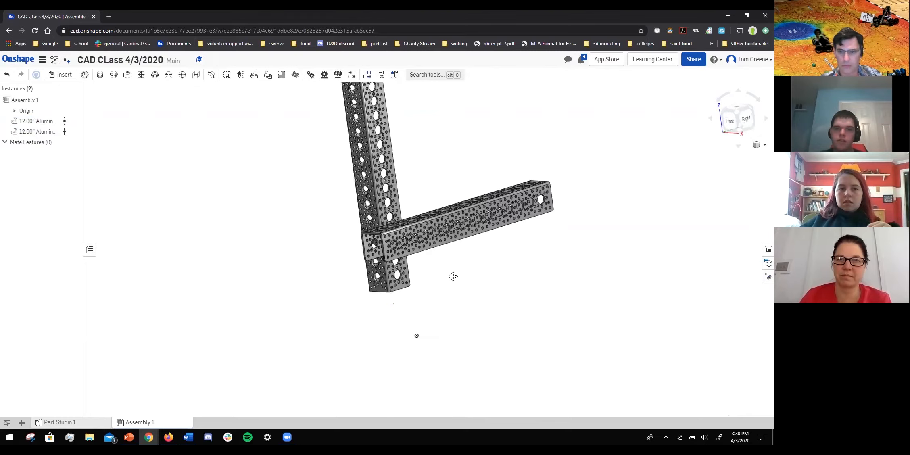
{"action": "left_click", "coordinate": [477, 225]}
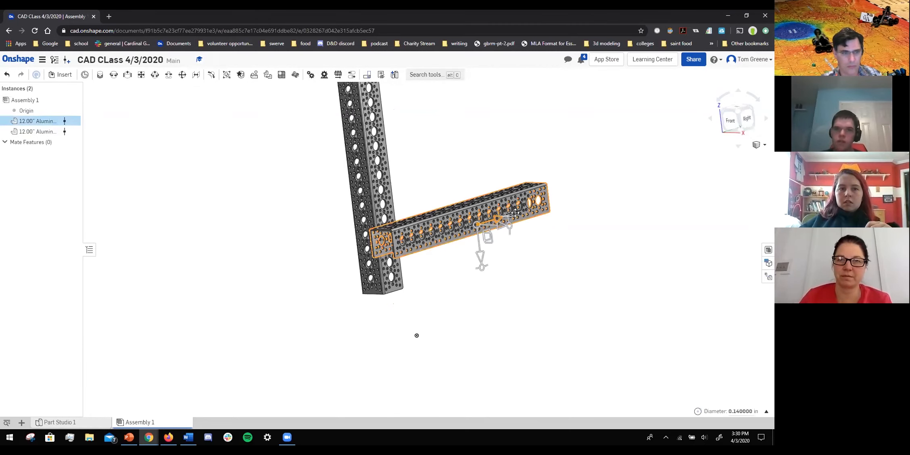
{"action": "right_click_drag", "start_coordinate": [497, 186], "coordinate": [508, 193]}
{"action": "left_click", "coordinate": [509, 193]}
{"action": "type", "text": "90"}
{"action": "key", "text": "Return"}
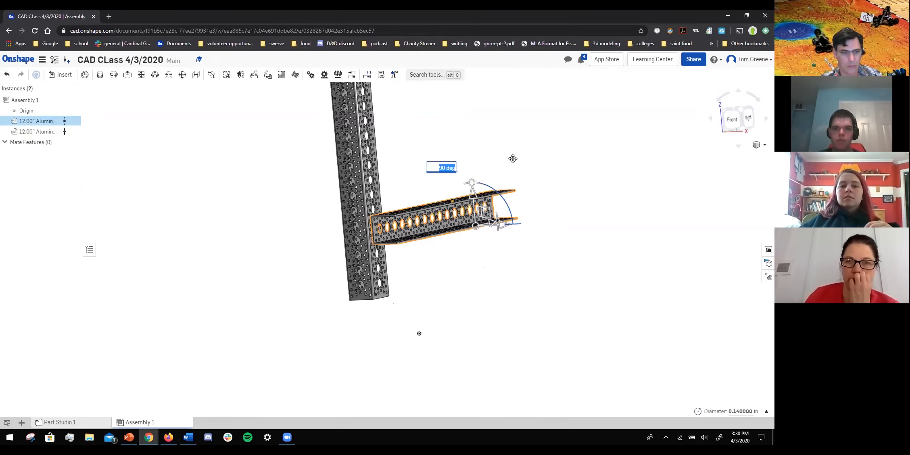
{"action": "left_click", "coordinate": [466, 256]}
Move the horizontal channel to the assembly origin, comparing its position before and after with undo and redo.
{"action": "scroll", "coordinate": [406, 342], "scroll_direction": "up", "scroll_amount": 3}
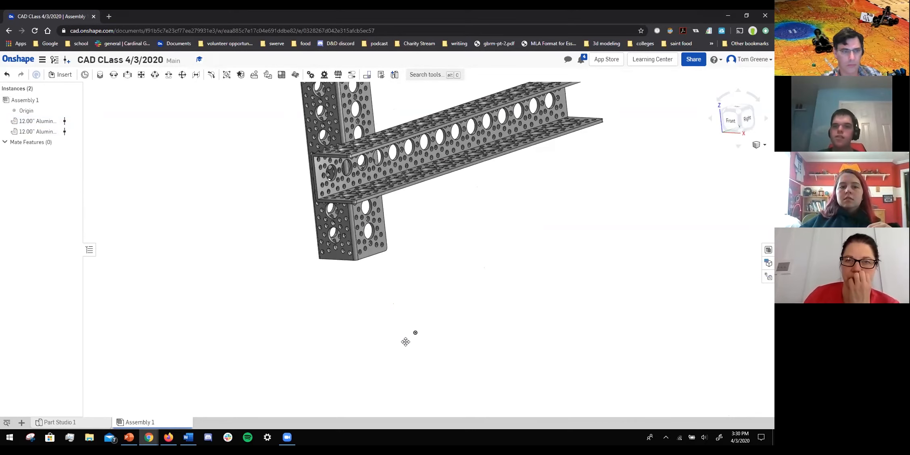
{"action": "right_click_drag", "start_coordinate": [406, 342], "coordinate": [478, 285]}
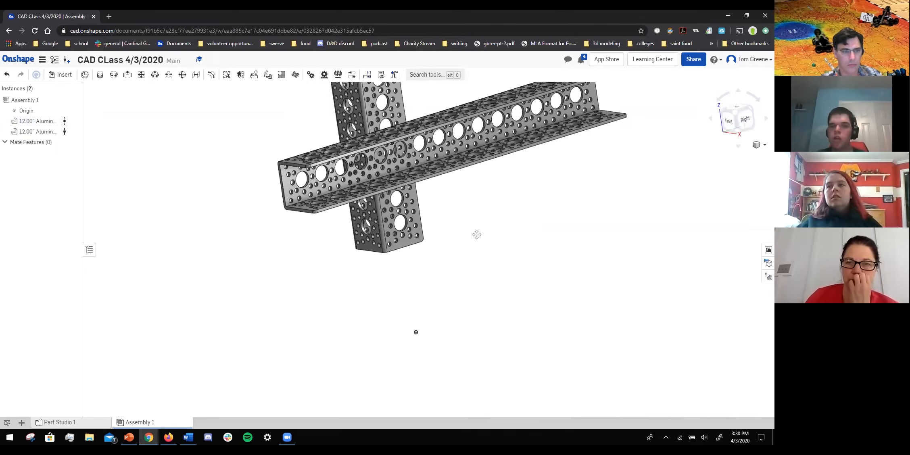
{"action": "left_click", "coordinate": [454, 159]}
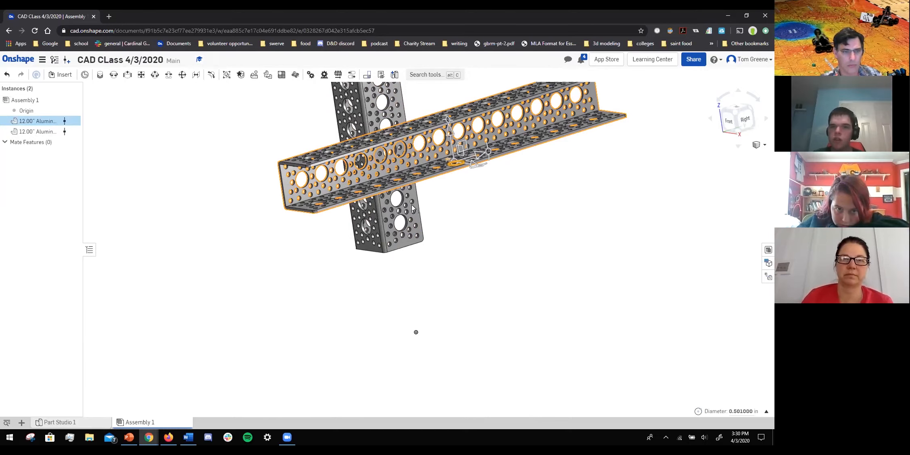
{"action": "right_click", "coordinate": [483, 168]}
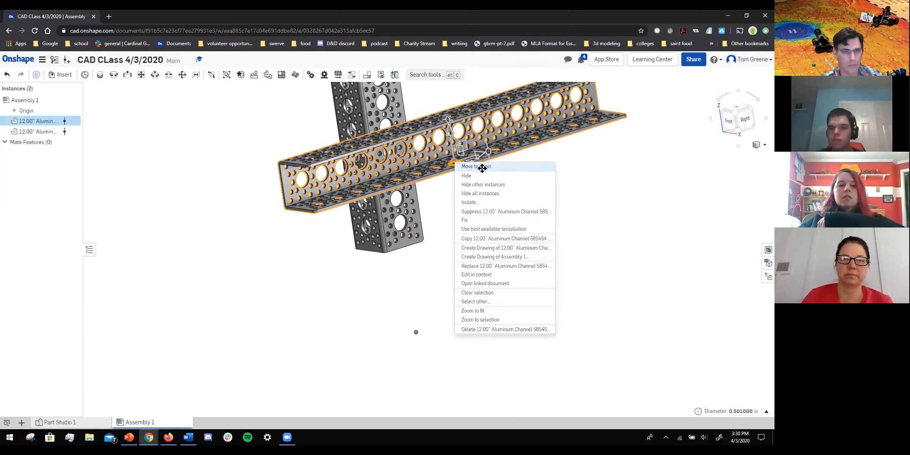
{"action": "left_click", "coordinate": [483, 166]}
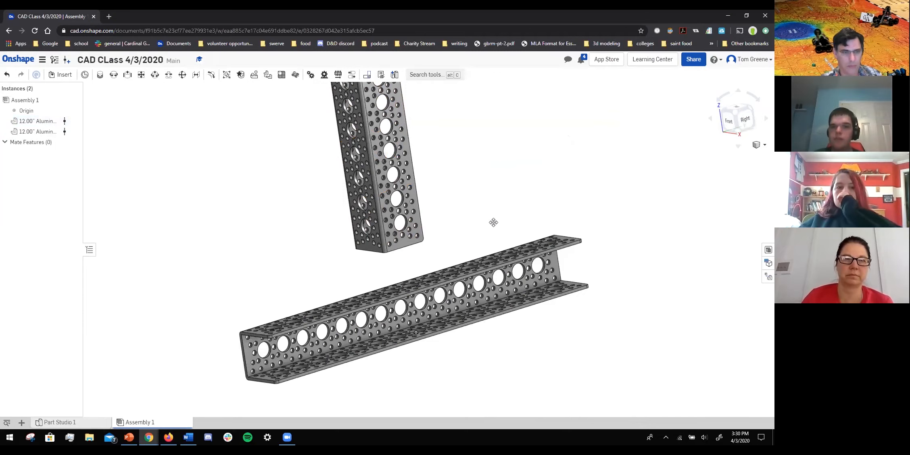
{"action": "middle_click_drag", "start_coordinate": [493, 222], "coordinate": [498, 170]}
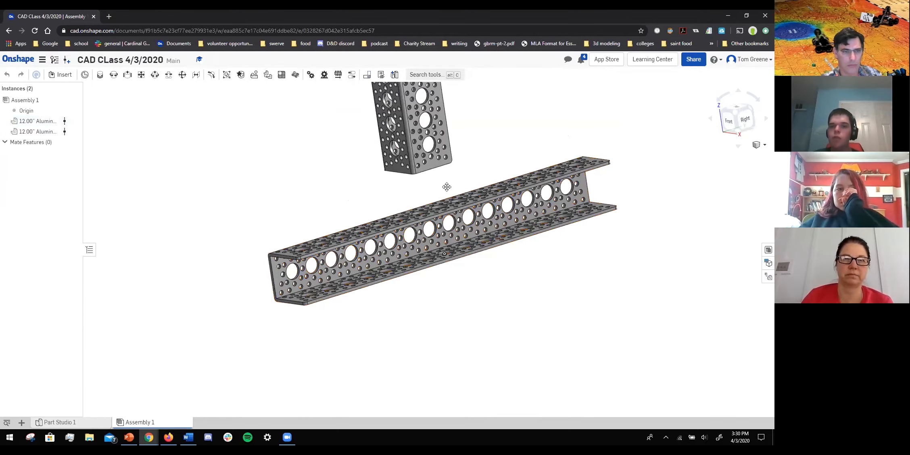
{"action": "key", "text": "ctrl+z"}
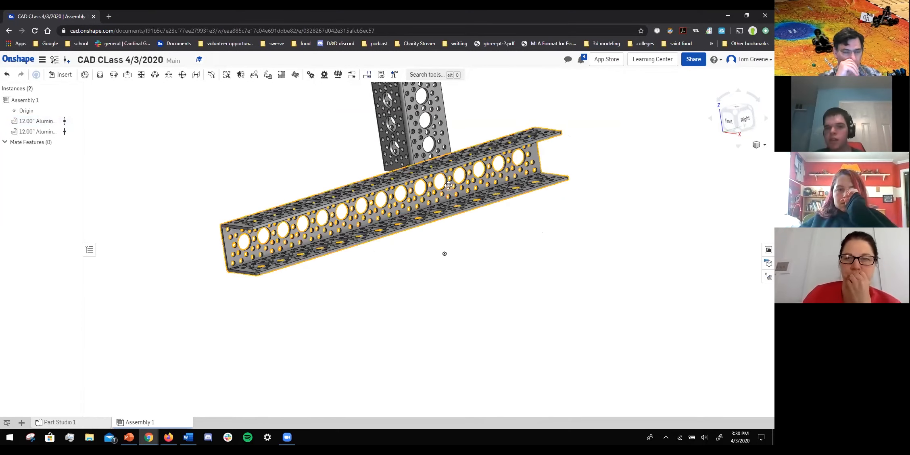
{"action": "key", "text": "ctrl+y"}
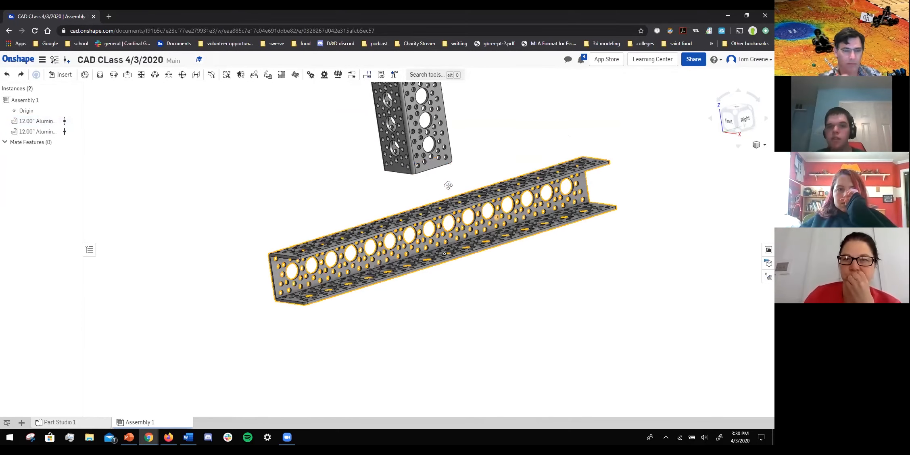
Fix the horizontal channel in place at the origin and test whether it can still be moved.
{"action": "right_click", "coordinate": [435, 208]}
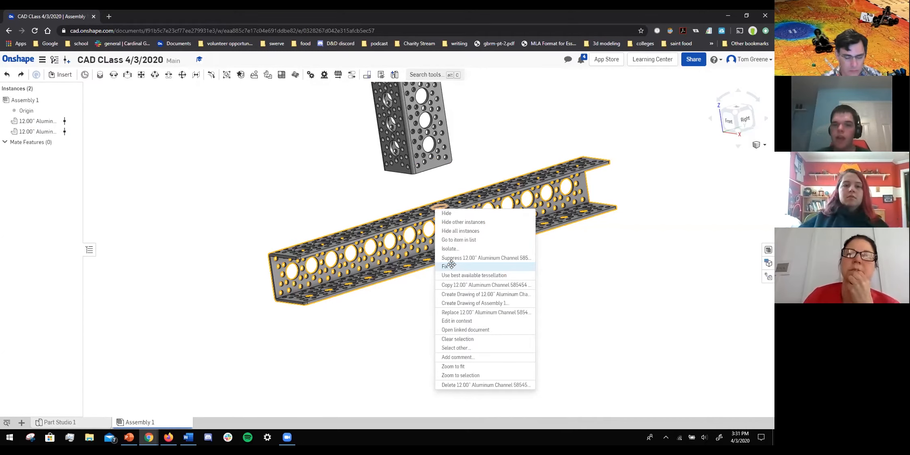
{"action": "left_click", "coordinate": [452, 267]}
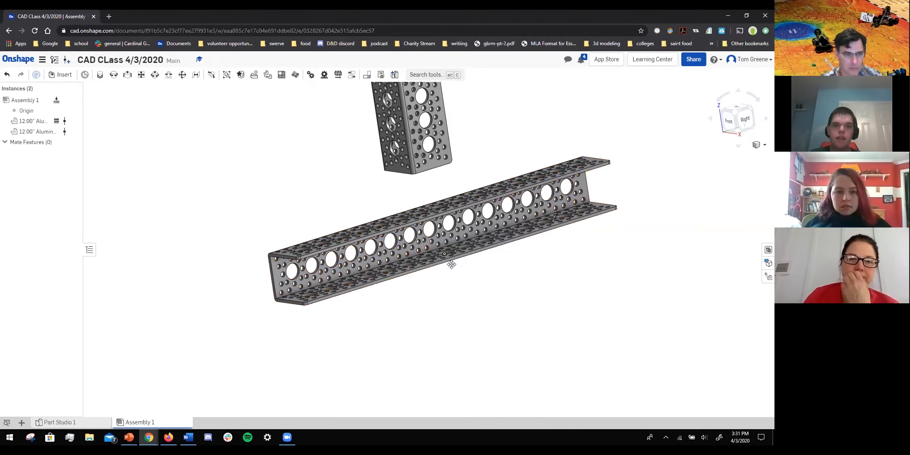
{"action": "left_click_drag", "start_coordinate": [449, 228], "coordinate": [425, 185]}
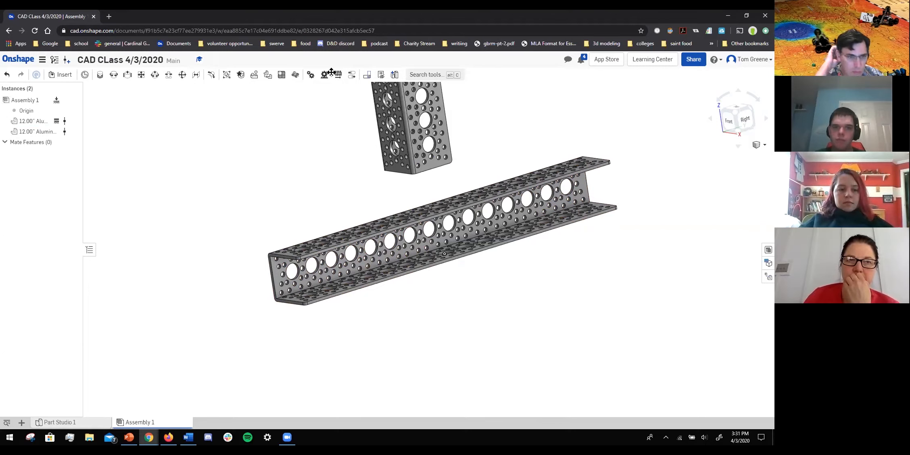
Move the unfixed upright channel beside the end of the fixed horizontal channel.
{"action": "right_click_drag", "start_coordinate": [325, 184], "coordinate": [324, 169]}
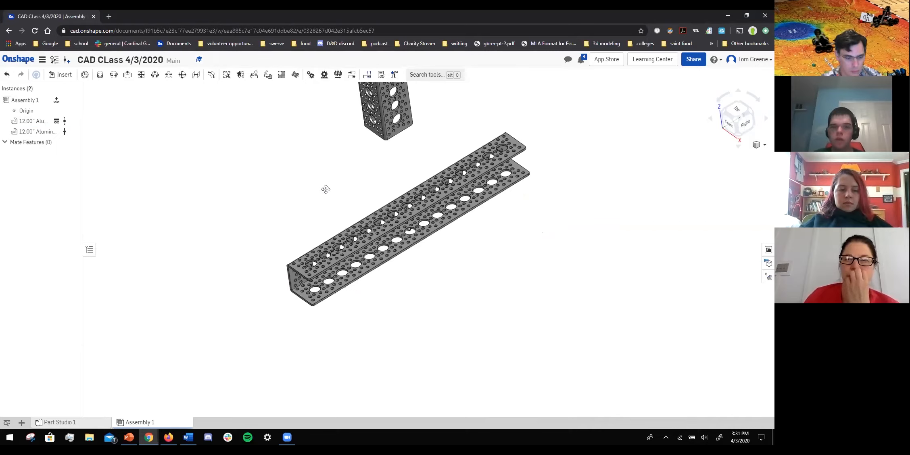
{"action": "right_click_drag", "start_coordinate": [307, 319], "coordinate": [384, 296]}
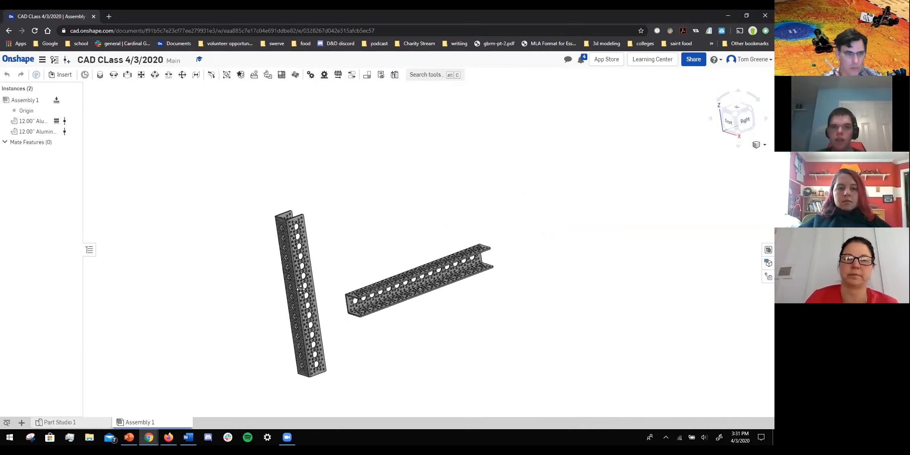
{"action": "left_click", "coordinate": [383, 296]}
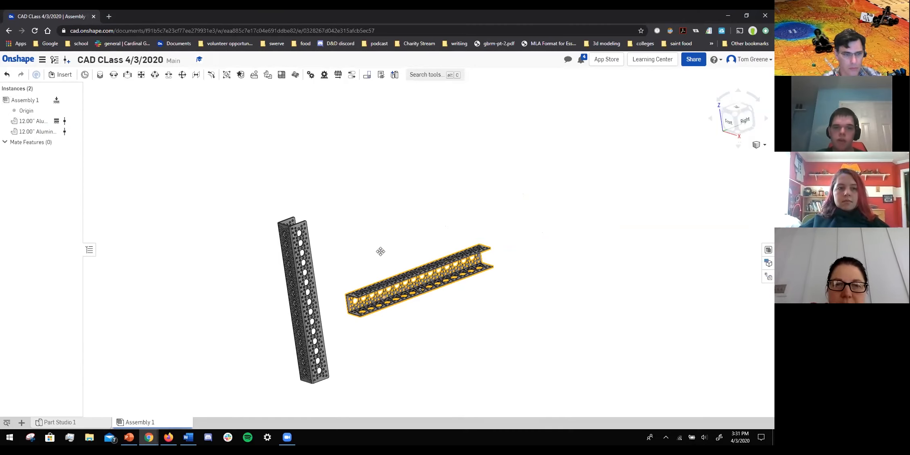
{"action": "scroll", "coordinate": [373, 240], "scroll_direction": "down", "scroll_amount": 2}
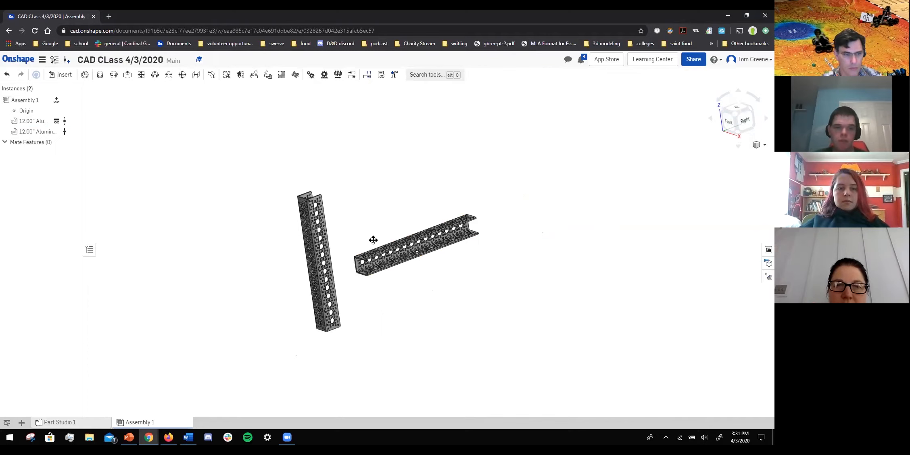
{"action": "scroll", "coordinate": [374, 240], "scroll_direction": "up", "scroll_amount": 3}
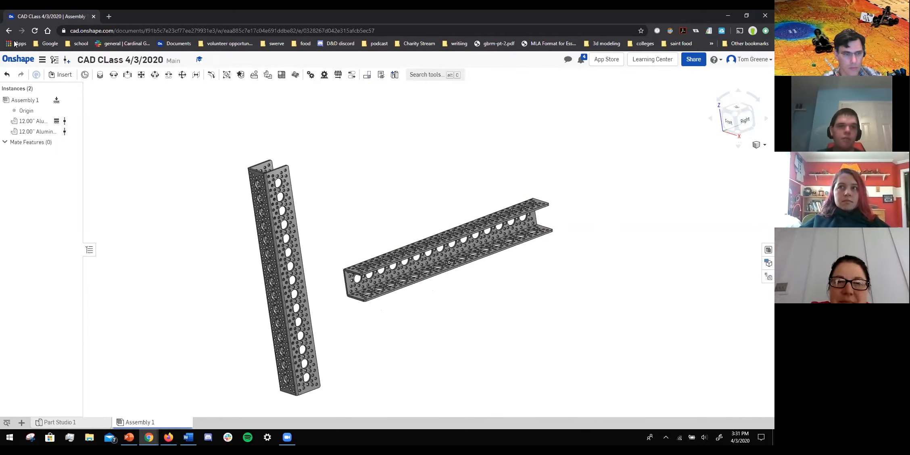
Switch to the Robotics Class 1 presentation in PowerPoint and show the Mates slide as a slide show.
{"action": "key", "text": "alt+Tab"}
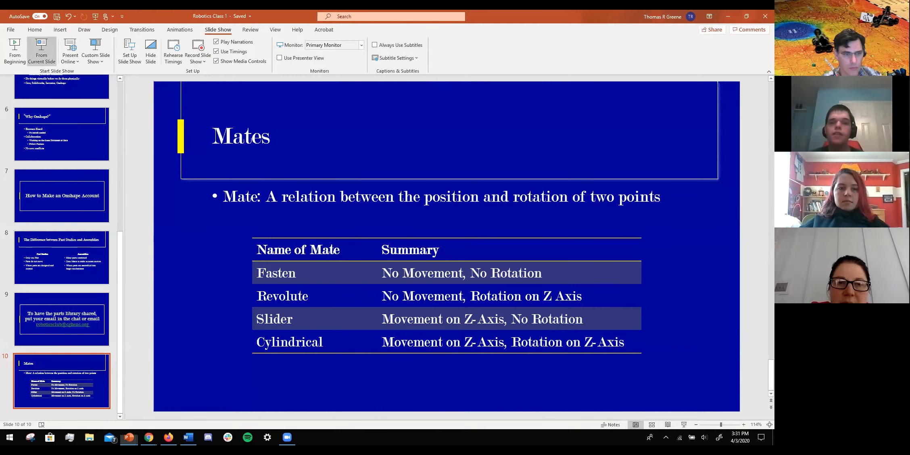
{"action": "left_click", "coordinate": [41, 51]}
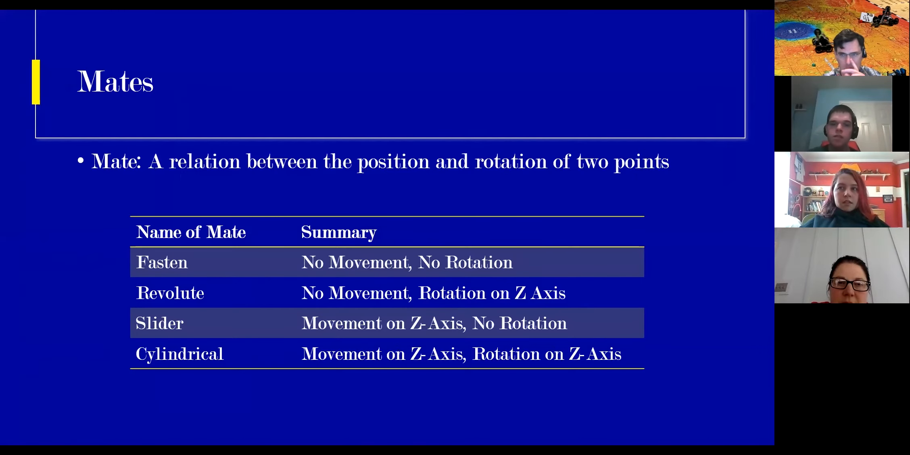
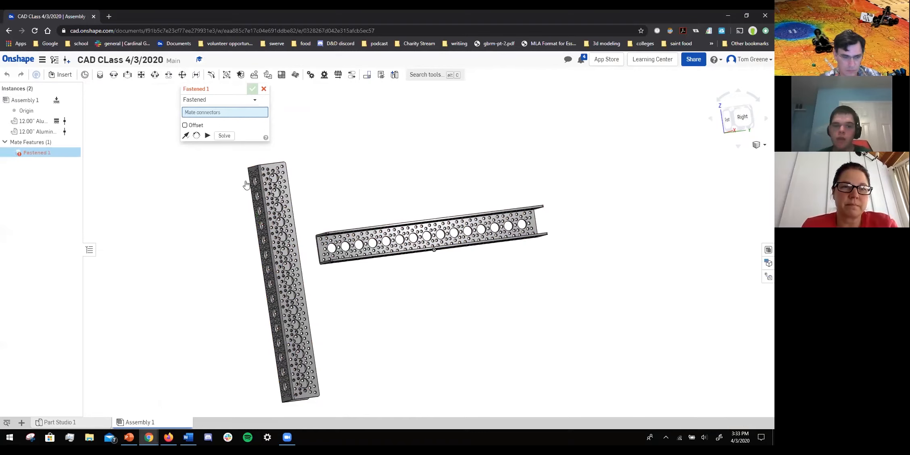
Examine both channels from several angles and the available mate connector points on the upright channel's holes for the Fastened mate.
{"action": "left_click_drag", "start_coordinate": [226, 89], "coordinate": [154, 96]}
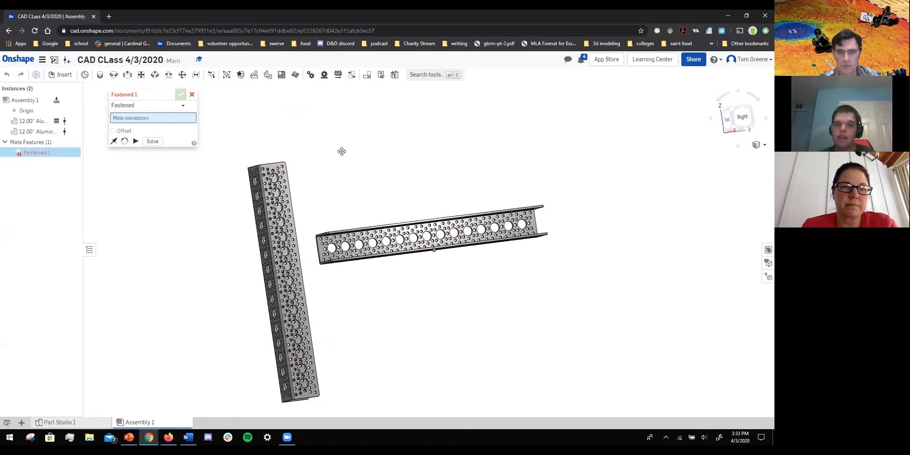
{"action": "right_click_drag", "start_coordinate": [326, 321], "coordinate": [327, 323]}
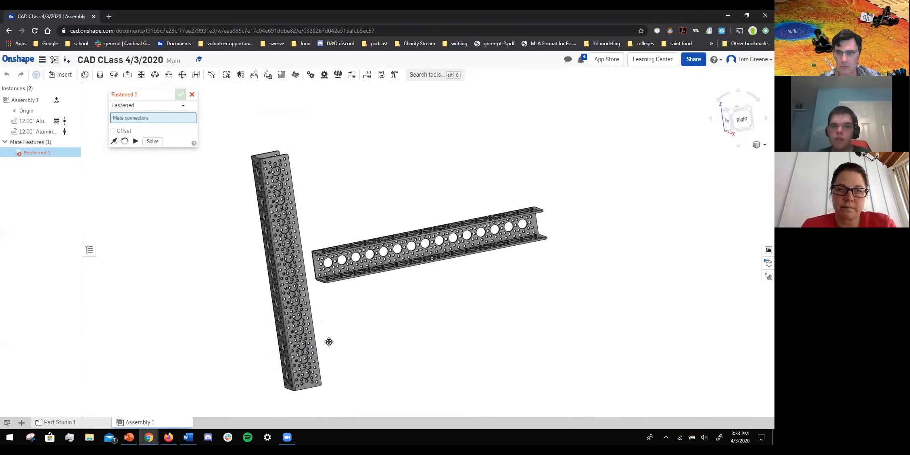
{"action": "scroll", "coordinate": [336, 327], "scroll_direction": "down", "scroll_amount": 1}
{"action": "middle_click_drag", "start_coordinate": [337, 327], "coordinate": [327, 252]}
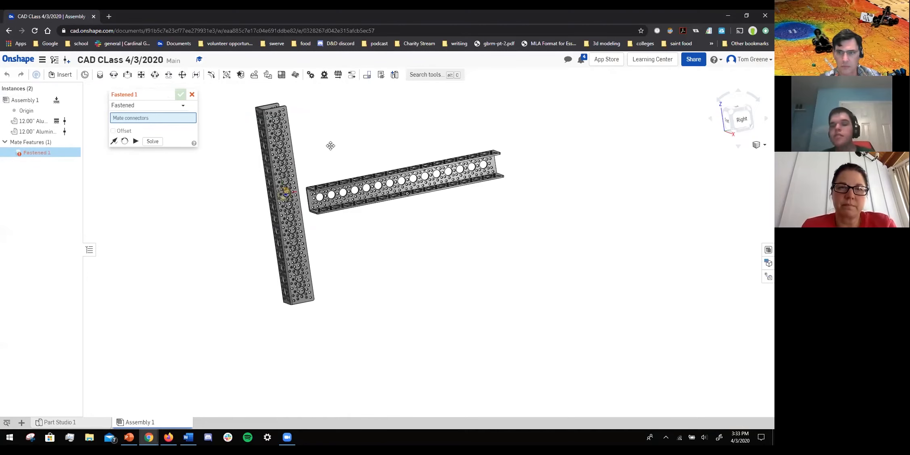
{"action": "right_click_drag", "start_coordinate": [330, 145], "coordinate": [350, 180]}
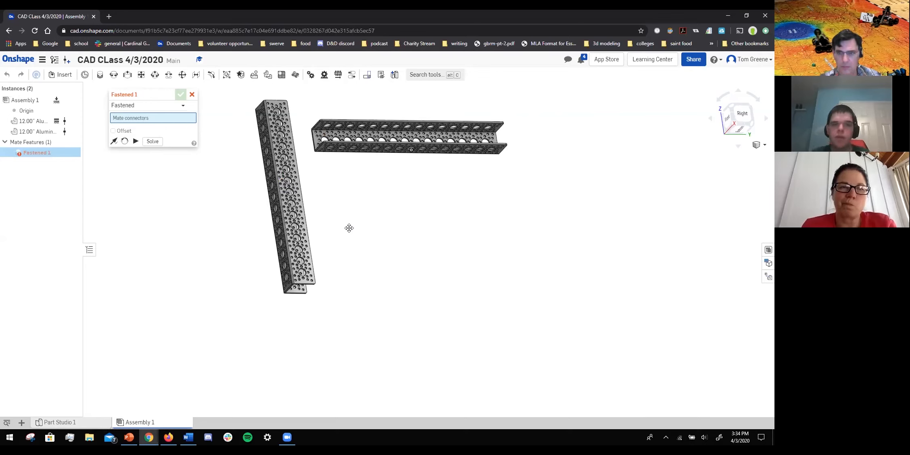
{"action": "right_click_drag", "start_coordinate": [350, 227], "coordinate": [291, 166]}
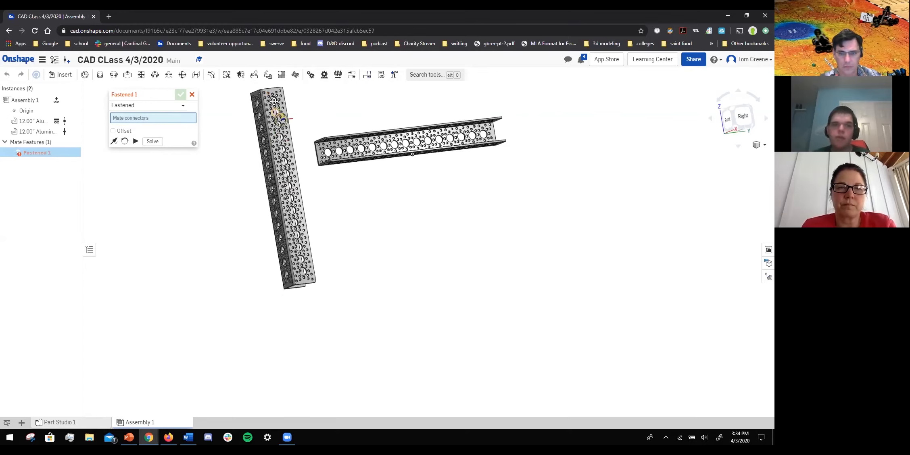
{"action": "scroll", "coordinate": [288, 139], "scroll_direction": "up", "scroll_amount": 3}
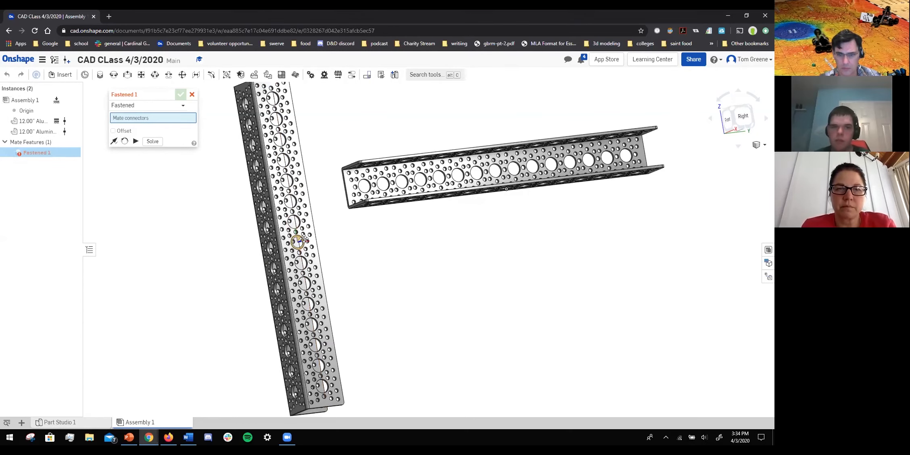
{"action": "scroll", "coordinate": [304, 238], "scroll_direction": "up", "scroll_amount": 5}
{"action": "mouse_move", "coordinate": [280, 211]}
{"action": "right_mouse_down"}
{"action": "mouse_move", "coordinate": [270, 197]}
{"action": "mouse_move", "coordinate": [275, 211]}
{"action": "right_mouse_up"}
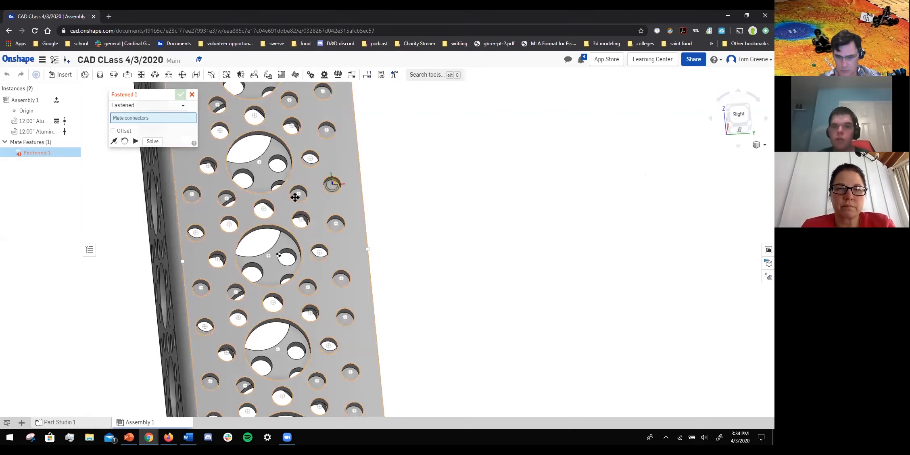
{"action": "scroll", "coordinate": [295, 197], "scroll_direction": "down", "scroll_amount": 2}
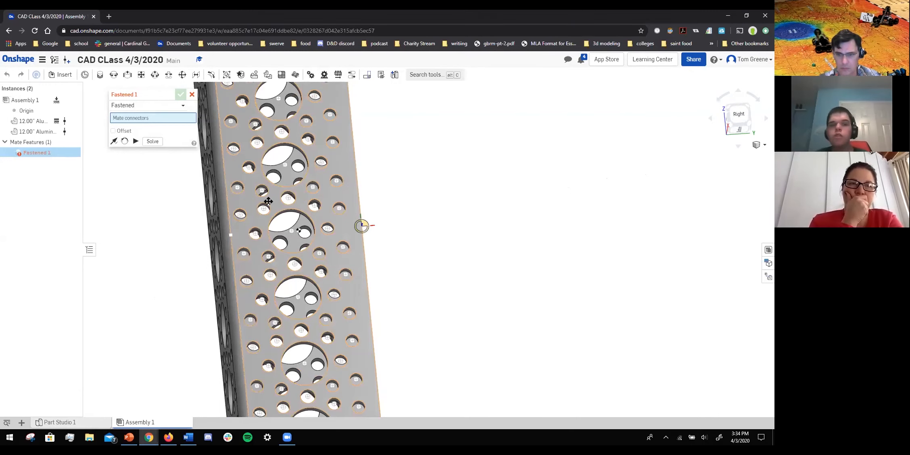
{"action": "right_click_drag", "start_coordinate": [269, 201], "coordinate": [268, 209]}
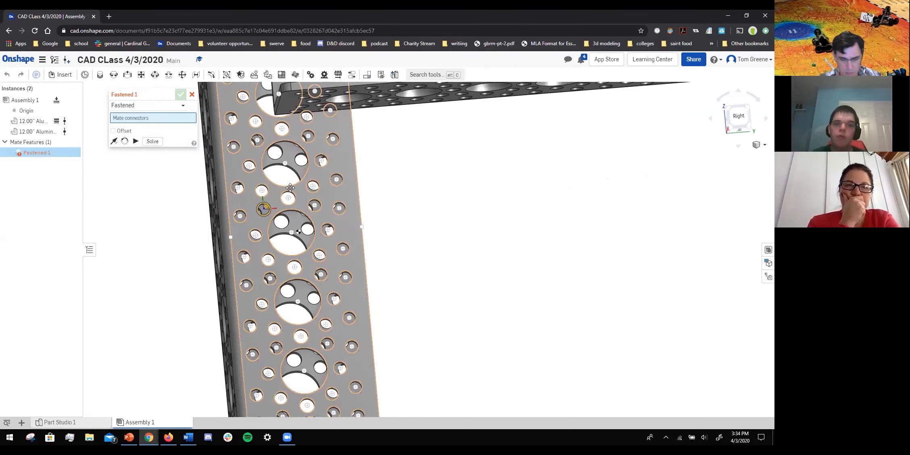
{"action": "right_click_drag", "start_coordinate": [249, 239], "coordinate": [257, 237]}
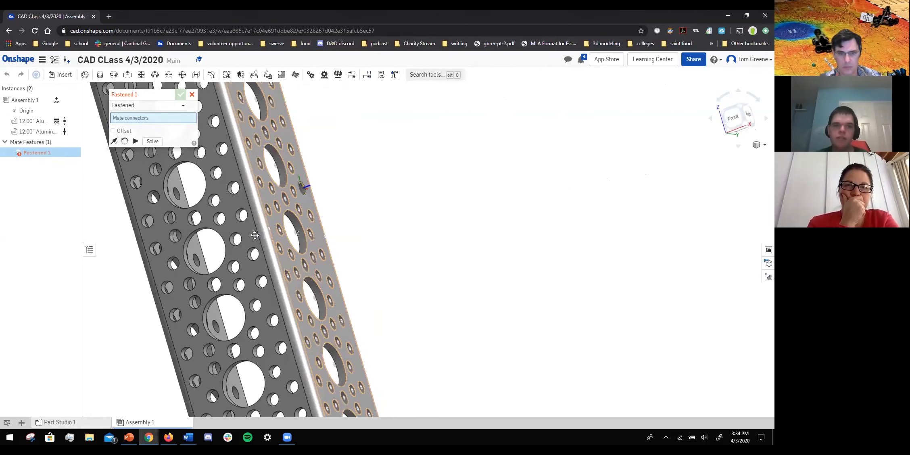
Choose the centre of a large hole partway along the upright channel's flange as the first Fastened mate connector.
{"action": "scroll", "coordinate": [256, 237], "scroll_direction": "up", "scroll_amount": 5}
{"action": "scroll", "coordinate": [233, 236], "scroll_direction": "up", "scroll_amount": 2}
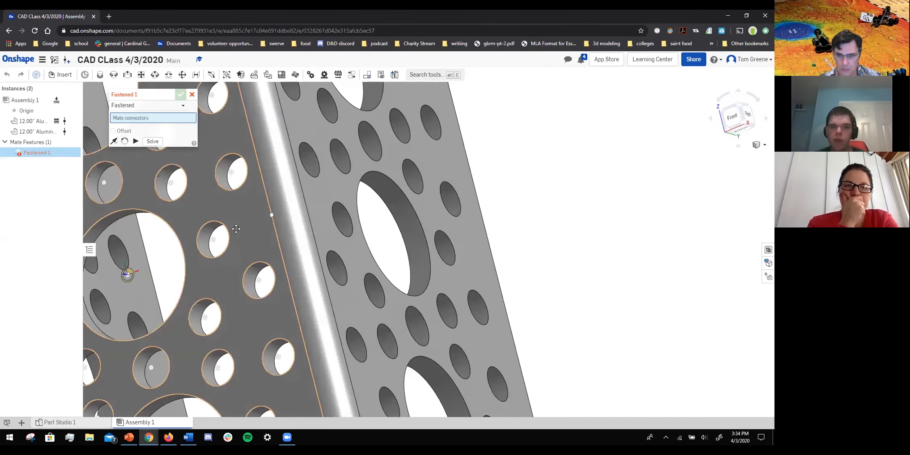
{"action": "right_click_drag", "start_coordinate": [235, 231], "coordinate": [221, 236]}
{"action": "scroll", "coordinate": [219, 236], "scroll_direction": "down", "scroll_amount": 3}
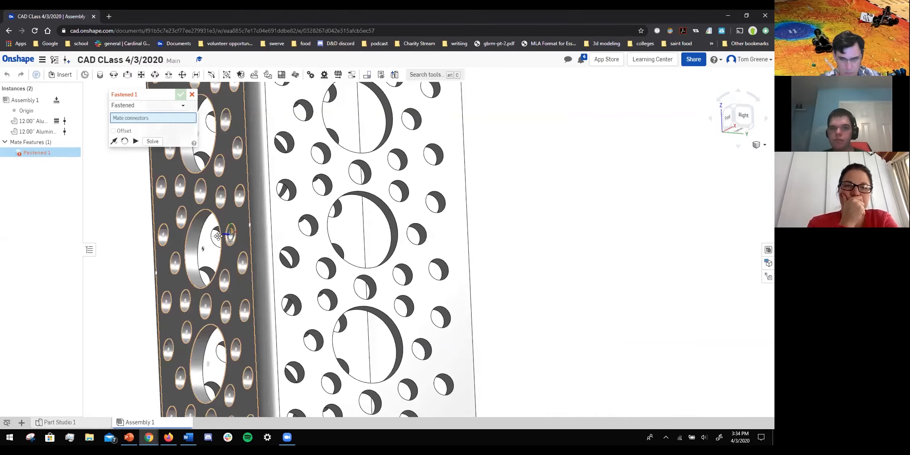
{"action": "scroll", "coordinate": [218, 236], "scroll_direction": "down", "scroll_amount": 4}
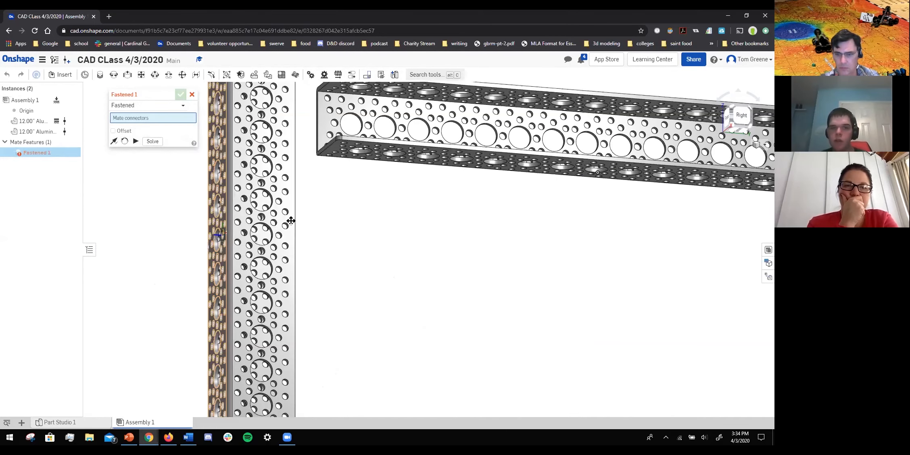
{"action": "scroll", "coordinate": [290, 220], "scroll_direction": "down", "scroll_amount": 3}
{"action": "scroll", "coordinate": [253, 205], "scroll_direction": "up", "scroll_amount": 5}
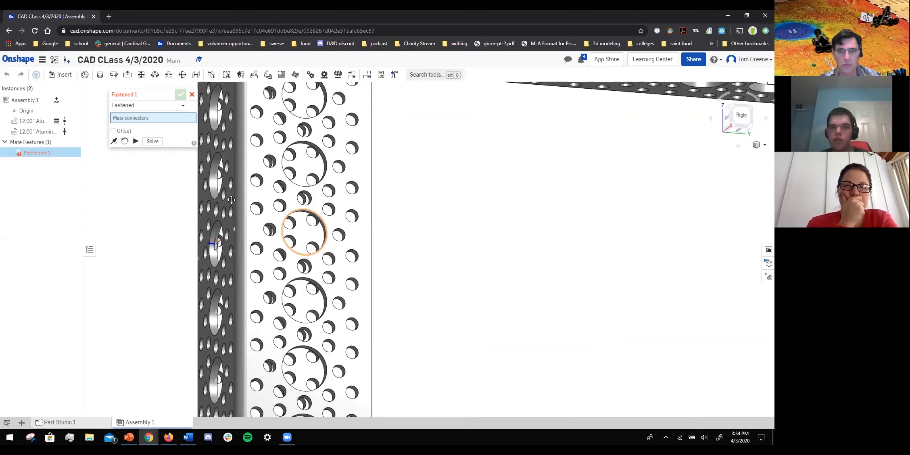
{"action": "right_click_drag", "start_coordinate": [231, 200], "coordinate": [219, 193]}
{"action": "scroll", "coordinate": [287, 228], "scroll_direction": "up", "scroll_amount": 4}
{"action": "right_click_drag", "start_coordinate": [275, 201], "coordinate": [250, 193]}
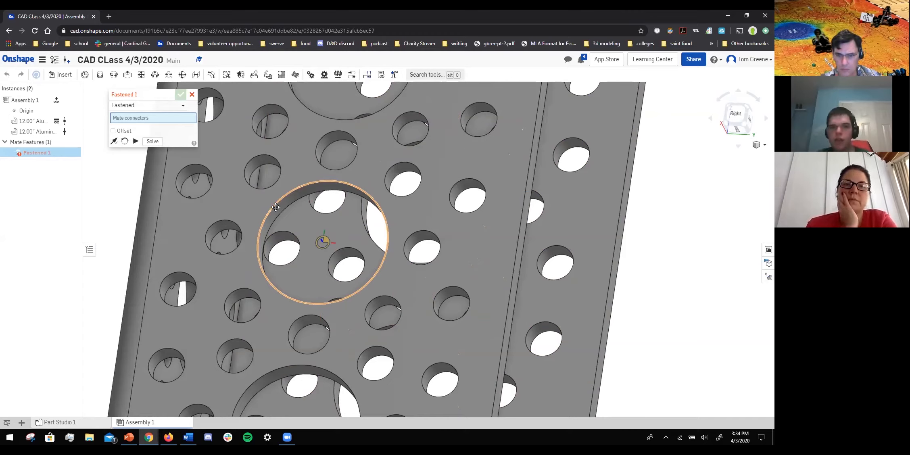
{"action": "left_click", "coordinate": [350, 244]}
Choose the centre of the end large hole in the horizontal channel's lower flange as the second mate connector.
{"action": "right_click_drag", "start_coordinate": [350, 243], "coordinate": [359, 229]}
{"action": "scroll", "coordinate": [359, 229], "scroll_direction": "down", "scroll_amount": 5}
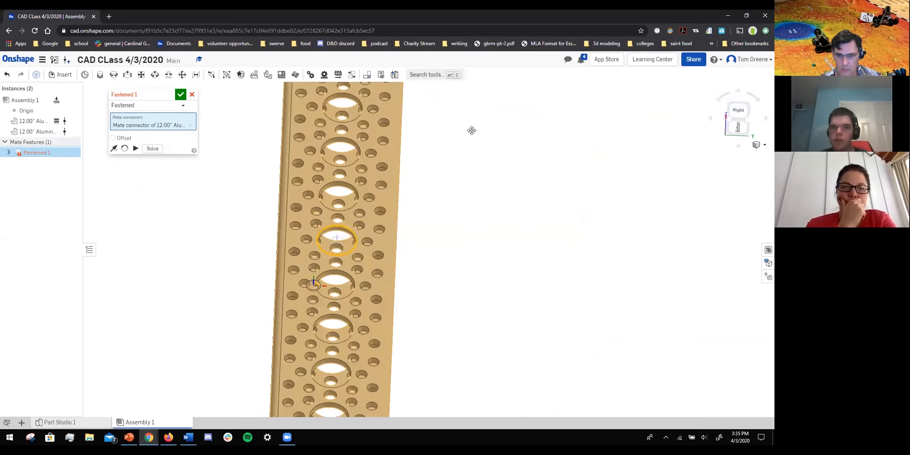
{"action": "scroll", "coordinate": [475, 145], "scroll_direction": "down", "scroll_amount": 5}
{"action": "mouse_move", "coordinate": [476, 145]}
{"action": "right_mouse_down"}
{"action": "mouse_move", "coordinate": [465, 197]}
{"action": "mouse_move", "coordinate": [466, 153]}
{"action": "right_mouse_up"}
{"action": "right_click_drag", "start_coordinate": [384, 117], "coordinate": [386, 136]}
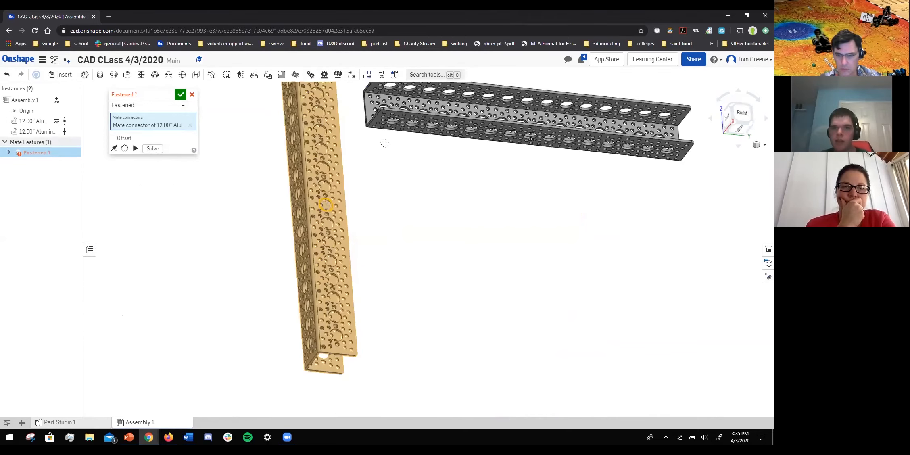
{"action": "scroll", "coordinate": [386, 142], "scroll_direction": "up", "scroll_amount": 5}
{"action": "scroll", "coordinate": [382, 148], "scroll_direction": "up", "scroll_amount": 3}
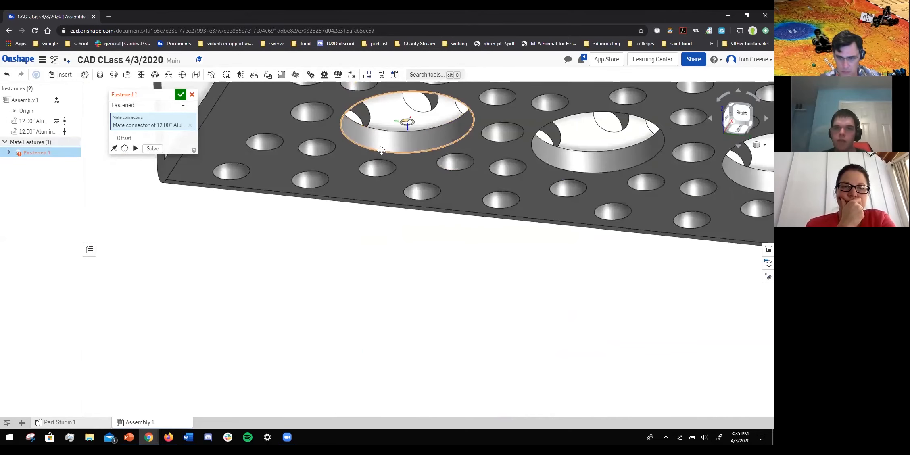
{"action": "left_click", "coordinate": [402, 120]}
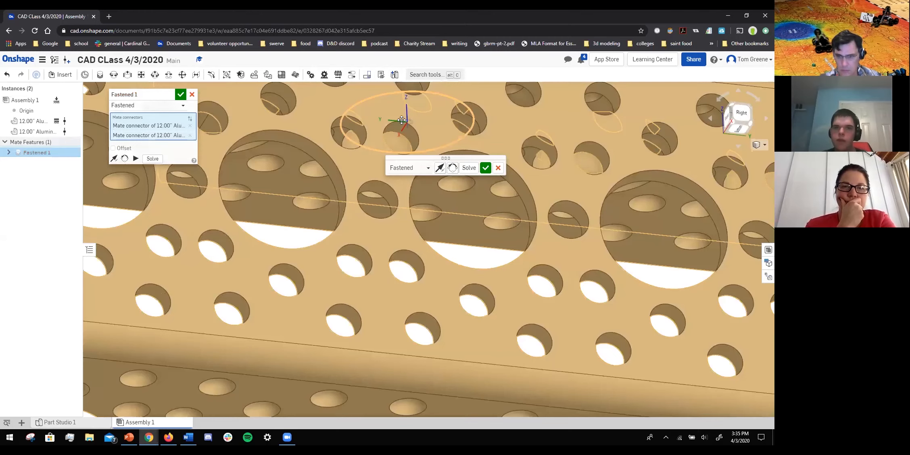
Reorient the Fastened mate's secondary axis so the unfixed channel sits perpendicular to the fixed one.
{"action": "scroll", "coordinate": [402, 113], "scroll_direction": "down", "scroll_amount": 10}
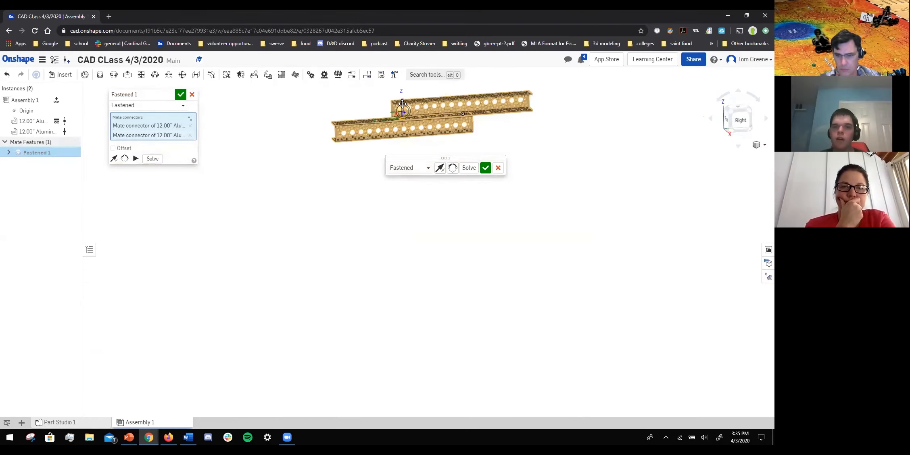
{"action": "scroll", "coordinate": [491, 102], "scroll_direction": "up", "scroll_amount": 3}
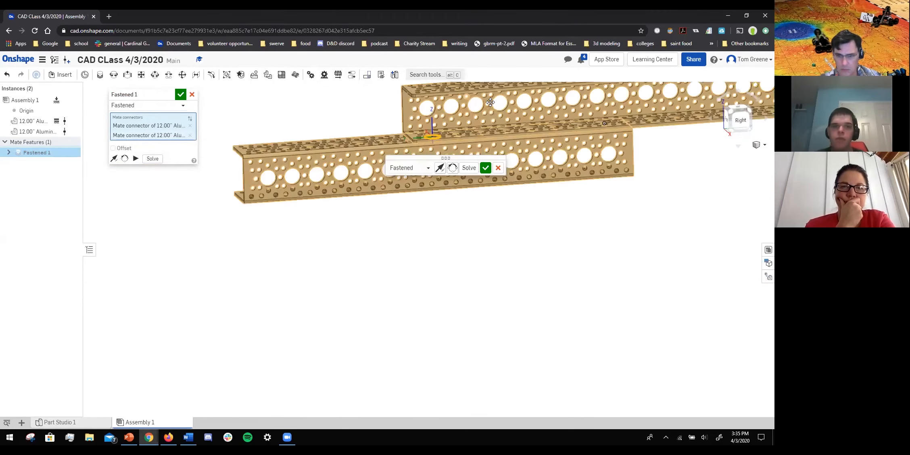
{"action": "scroll", "coordinate": [491, 102], "scroll_direction": "up", "scroll_amount": 2}
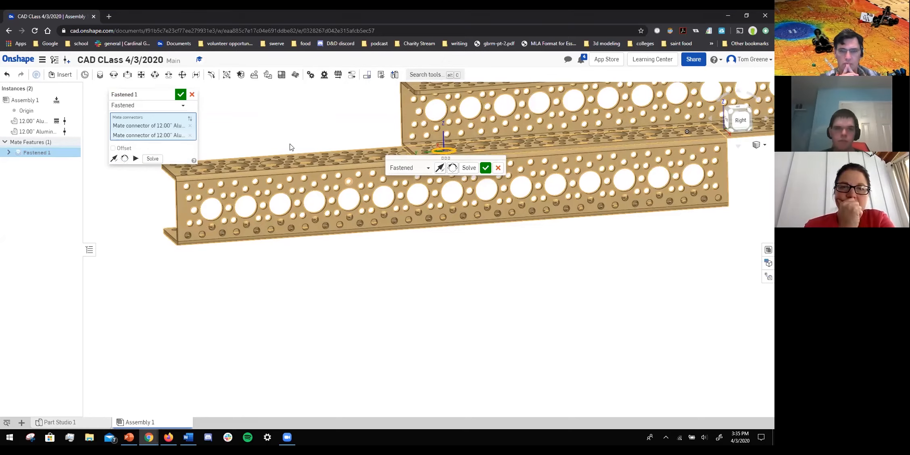
{"action": "left_click", "coordinate": [124, 159]}
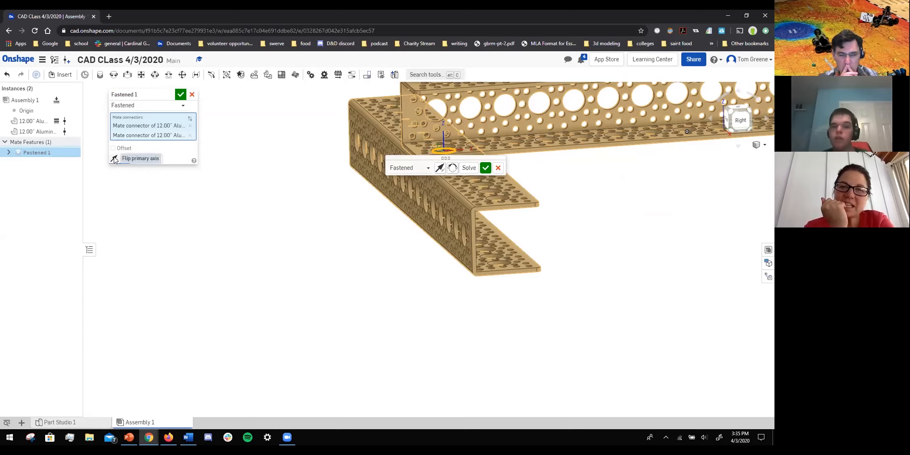
Try flipping the mate's primary axis, inspect how the two channels sit together, and flip the axis back.
{"action": "left_click", "coordinate": [114, 159]}
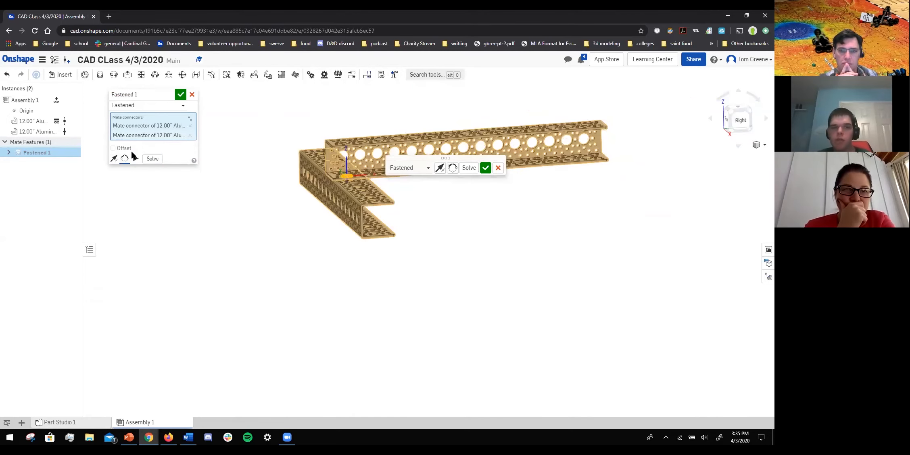
{"action": "scroll", "coordinate": [290, 153], "scroll_direction": "up", "scroll_amount": 5}
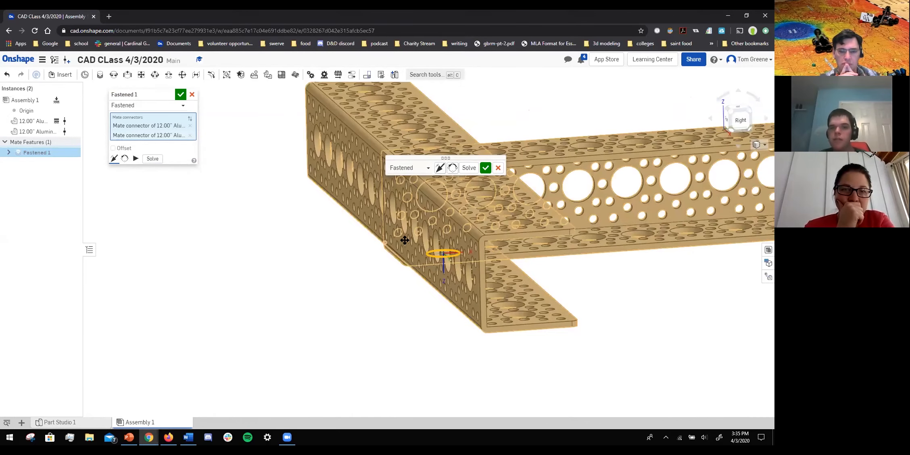
{"action": "scroll", "coordinate": [405, 240], "scroll_direction": "down", "scroll_amount": 4}
{"action": "scroll", "coordinate": [534, 178], "scroll_direction": "up", "scroll_amount": 2}
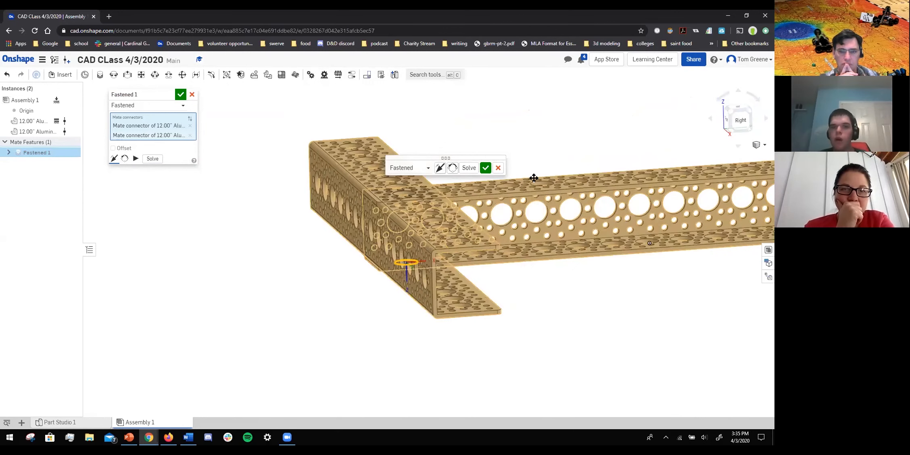
{"action": "scroll", "coordinate": [533, 178], "scroll_direction": "up", "scroll_amount": 2}
{"action": "right_click_drag", "start_coordinate": [534, 178], "coordinate": [406, 206]}
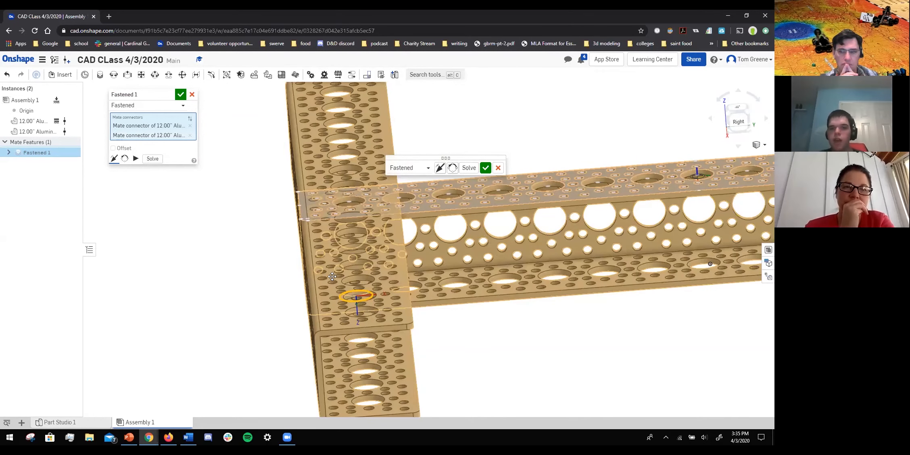
{"action": "right_click_drag", "start_coordinate": [432, 303], "coordinate": [469, 336]}
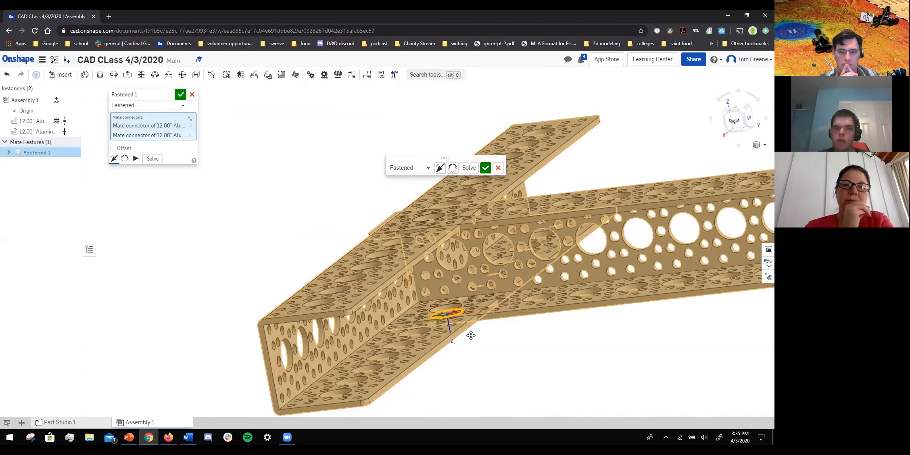
{"action": "right_click_drag", "start_coordinate": [448, 332], "coordinate": [416, 328]}
{"action": "scroll", "coordinate": [123, 219], "scroll_direction": "down", "scroll_amount": 4}
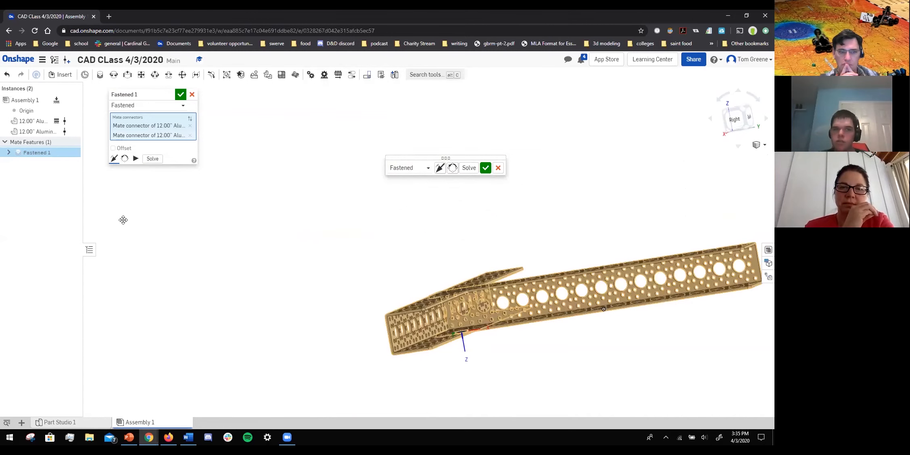
{"action": "scroll", "coordinate": [114, 162], "scroll_direction": "up", "scroll_amount": 3}
{"action": "left_click", "coordinate": [115, 159]}
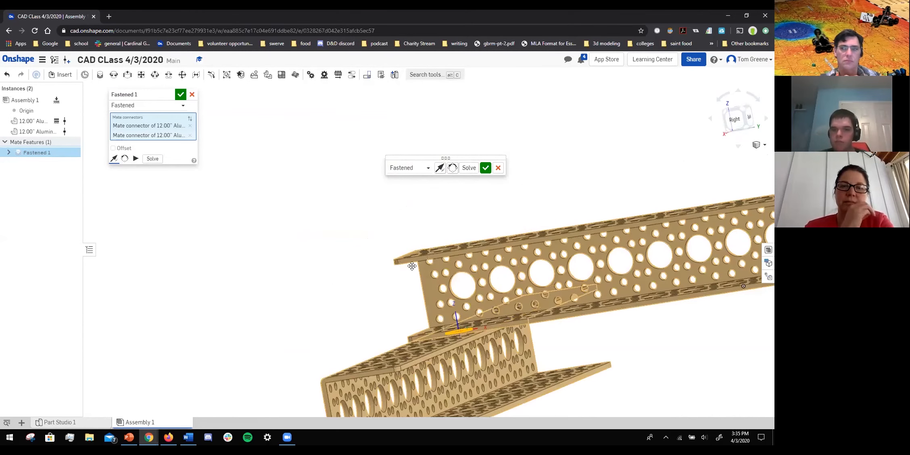
{"action": "right_click_drag", "start_coordinate": [380, 335], "coordinate": [416, 328]}
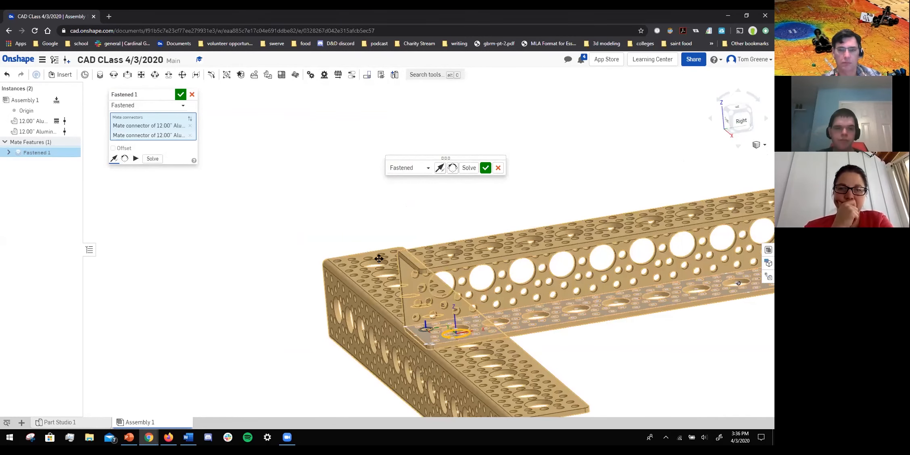
{"action": "right_click_drag", "start_coordinate": [379, 259], "coordinate": [359, 254]}
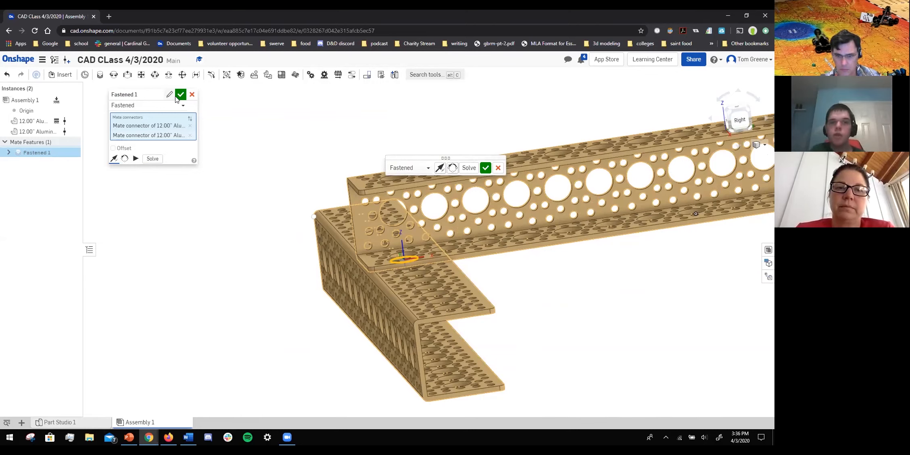
Rename the Fastened mate as "Middle Bar - Side BAr".
{"action": "left_click", "coordinate": [174, 96]}
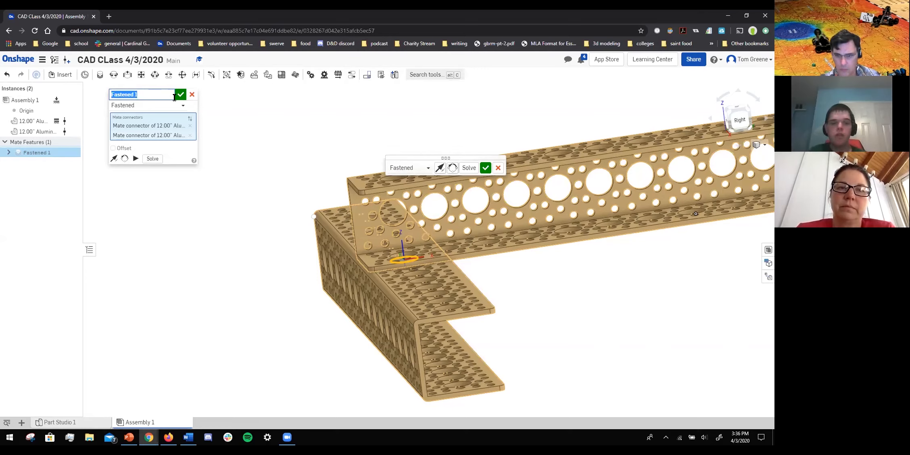
{"action": "type", "text": "Midfdle Ba"}
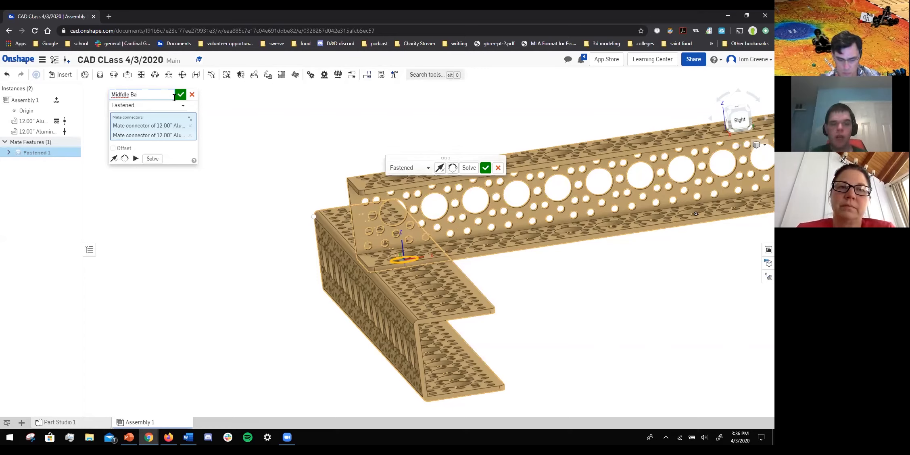
{"action": "type", "text": "r -"}
{"action": "double_click", "coordinate": [119, 94]}
{"action": "type", "text": "Middle"}
{"action": "left_click", "coordinate": [162, 95]}
{"action": "type", "text": "Side Ba"}
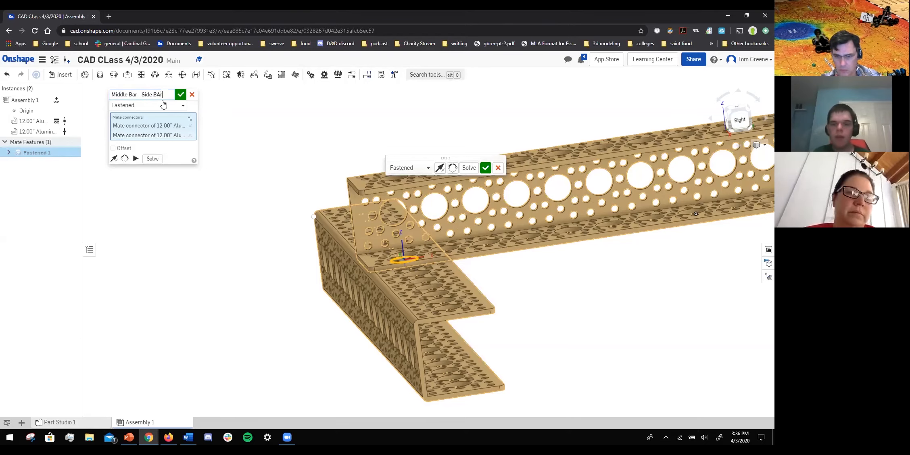
Complete the Fastened mate's name as "Middle Bar - Side Bar" and accept the mate.
{"action": "type", "text": "r"}
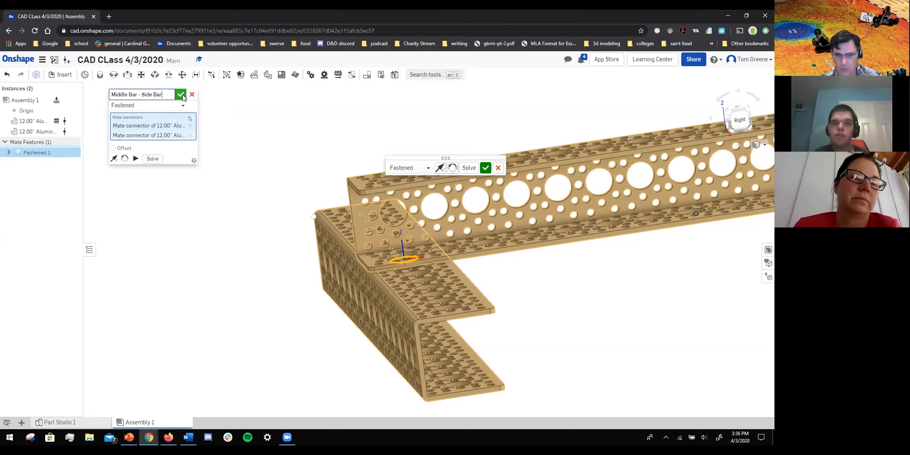
{"action": "left_click", "coordinate": [183, 96]}
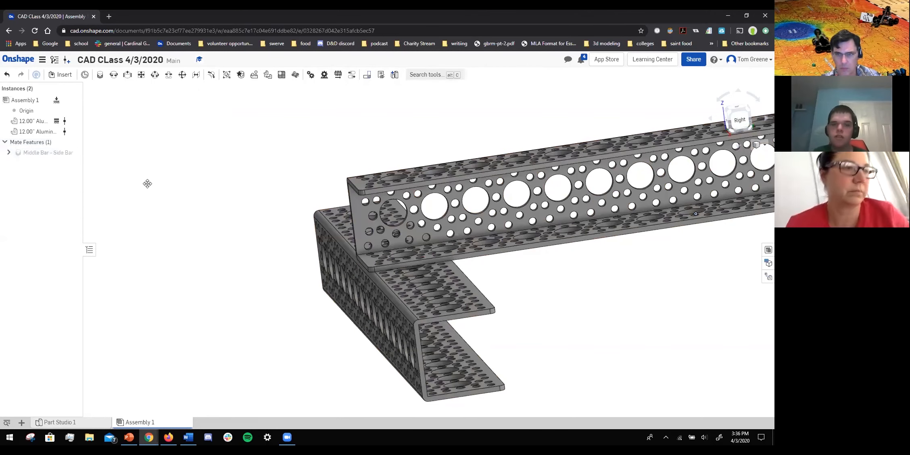
Examine the two joined channels from several angles, ending close on the free end of the long side channel.
{"action": "scroll", "coordinate": [148, 184], "scroll_direction": "down", "scroll_amount": 3}
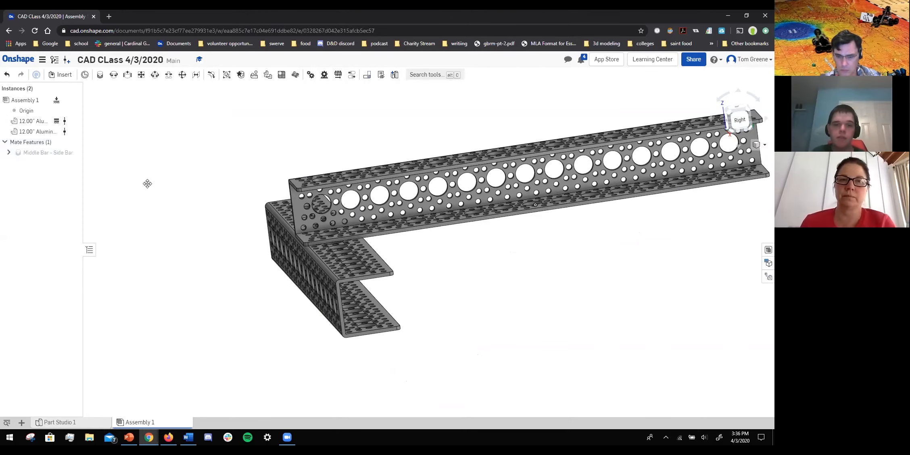
{"action": "right_click_drag", "start_coordinate": [319, 194], "coordinate": [348, 229]}
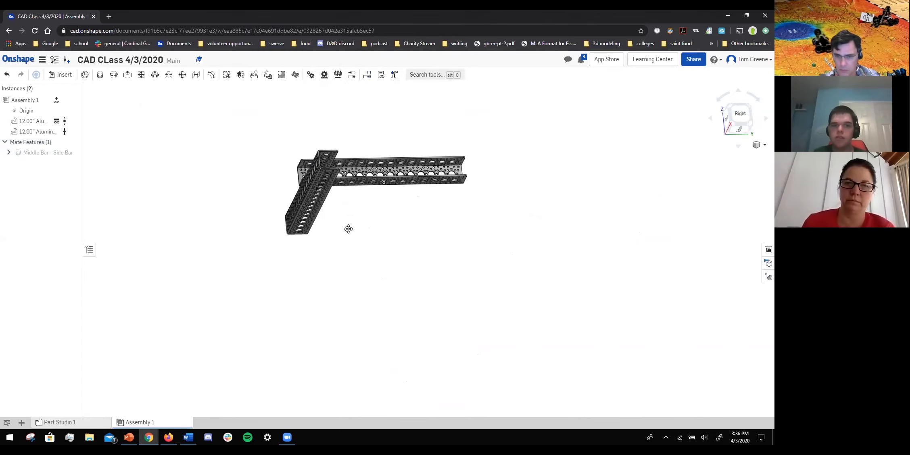
{"action": "right_click_drag", "start_coordinate": [295, 156], "coordinate": [353, 215]}
{"action": "scroll", "coordinate": [335, 222], "scroll_direction": "up", "scroll_amount": 3}
{"action": "right_click_drag", "start_coordinate": [297, 187], "coordinate": [218, 203]}
{"action": "right_click_drag", "start_coordinate": [218, 203], "coordinate": [393, 158]}
{"action": "scroll", "coordinate": [218, 305], "scroll_direction": "up", "scroll_amount": 3}
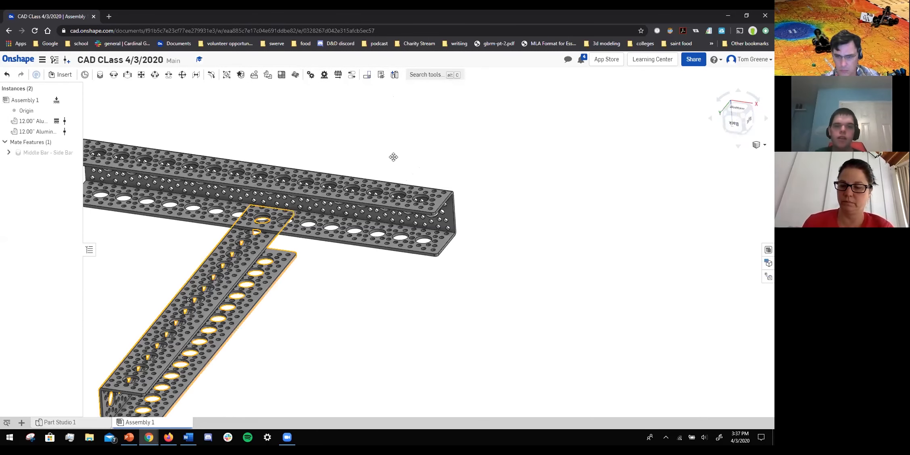
{"action": "scroll", "coordinate": [387, 205], "scroll_direction": "up", "scroll_amount": 3}
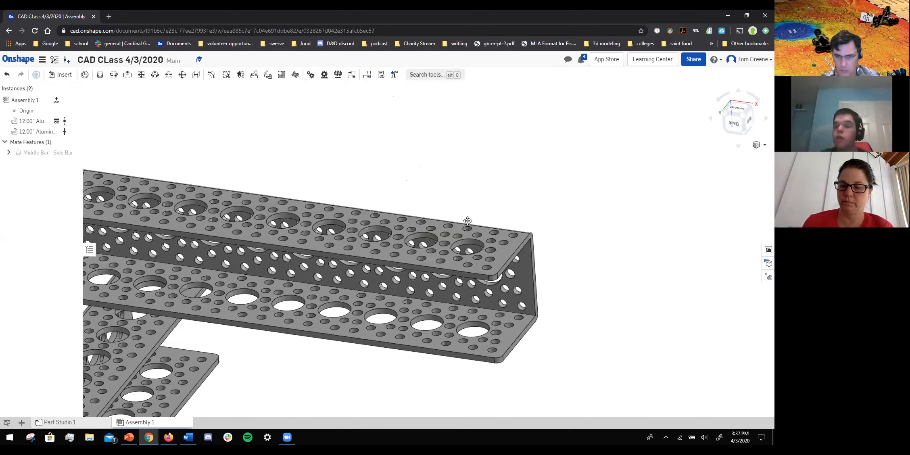
Start inserting a part from other documents, browsing FTC 2901 - Purple Gears to ServoCity's Structural Components folder.
{"action": "left_click", "coordinate": [64, 75]}
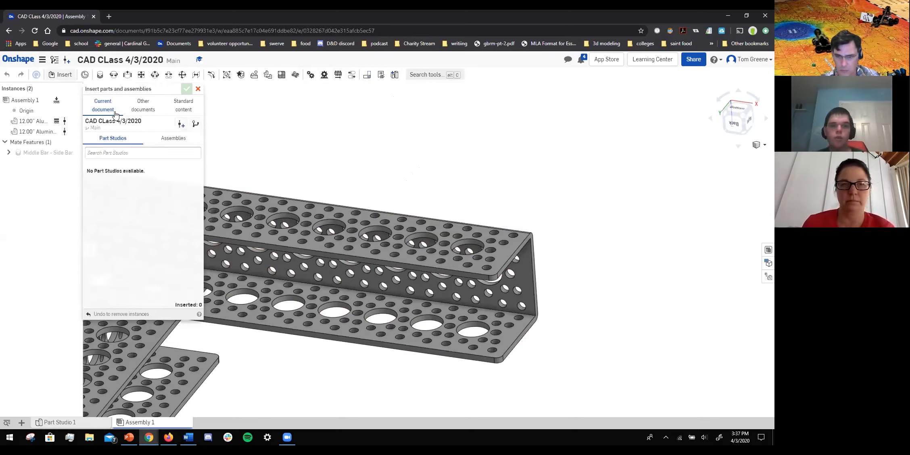
{"action": "left_click", "coordinate": [144, 116]}
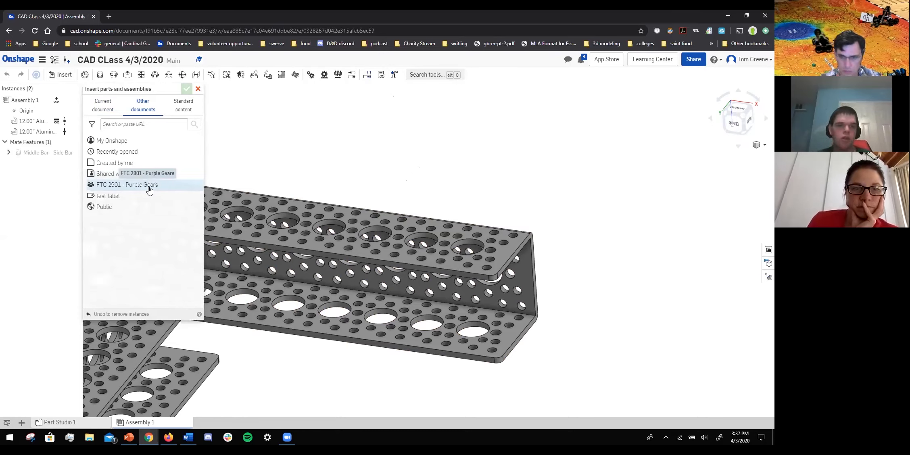
{"action": "left_click", "coordinate": [150, 186]}
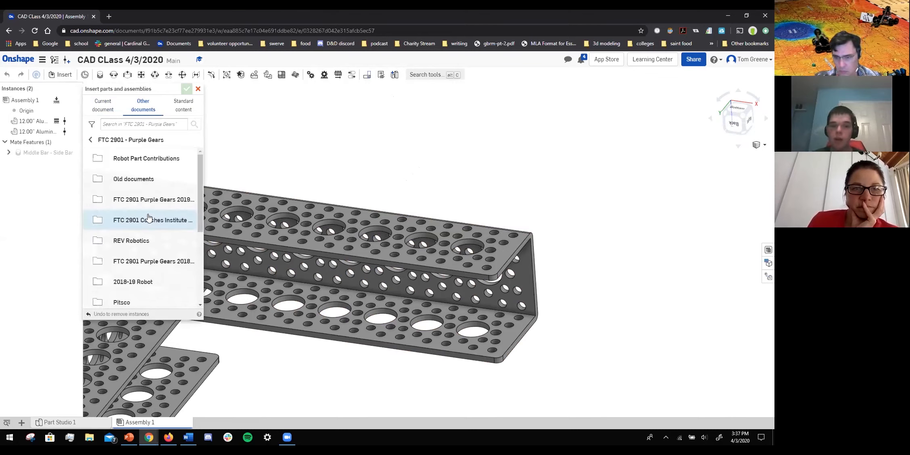
{"action": "scroll", "coordinate": [133, 238], "scroll_direction": "down", "scroll_amount": 4}
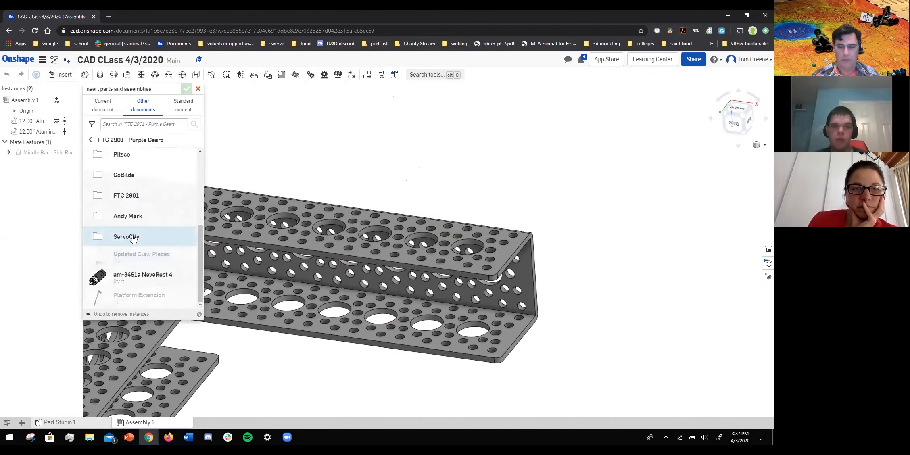
{"action": "left_click", "coordinate": [134, 237]}
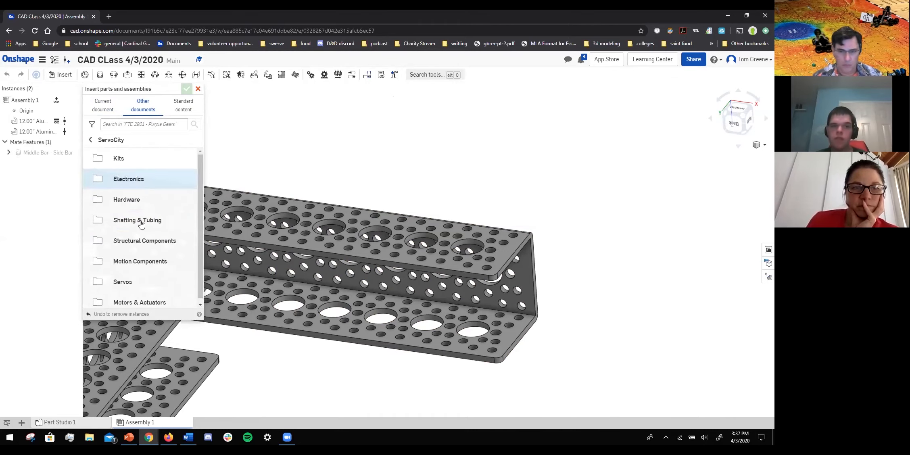
{"action": "left_click", "coordinate": [151, 245]}
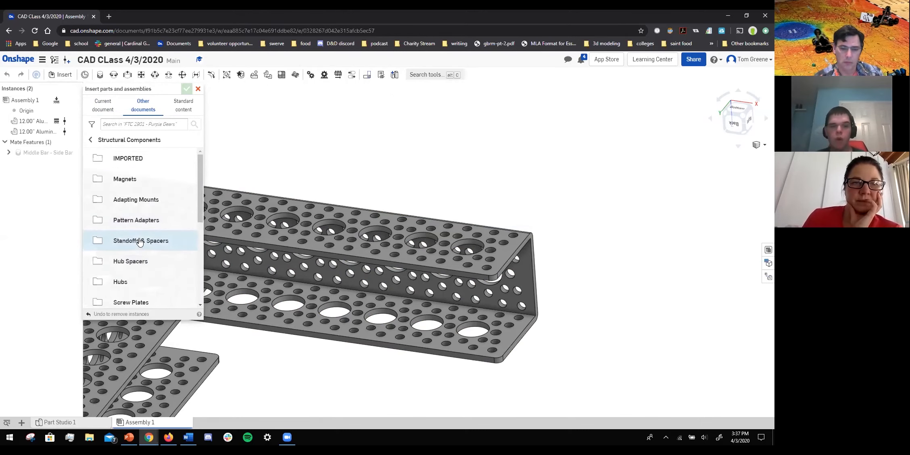
{"action": "scroll", "coordinate": [150, 258], "scroll_direction": "down", "scroll_amount": 5}
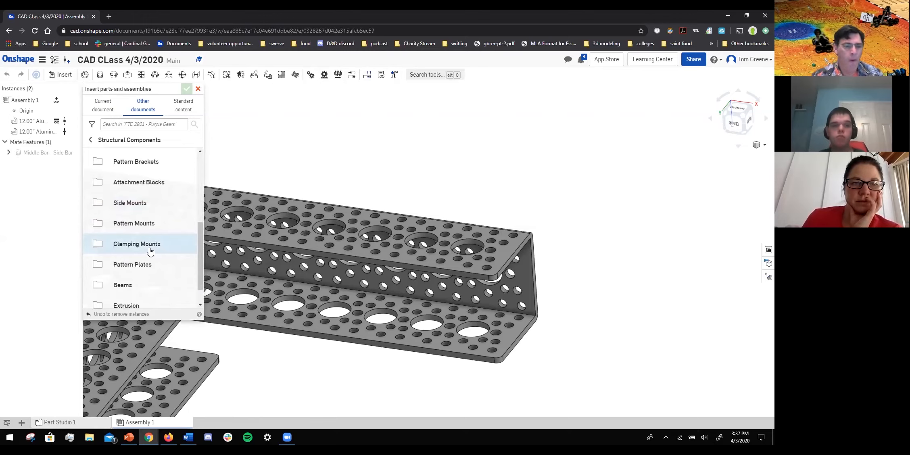
Insert the 32mm Bore Bottom Tapped Clamping Mount from Clamping Mounts and place it near the channel's free end.
{"action": "left_click", "coordinate": [150, 251]}
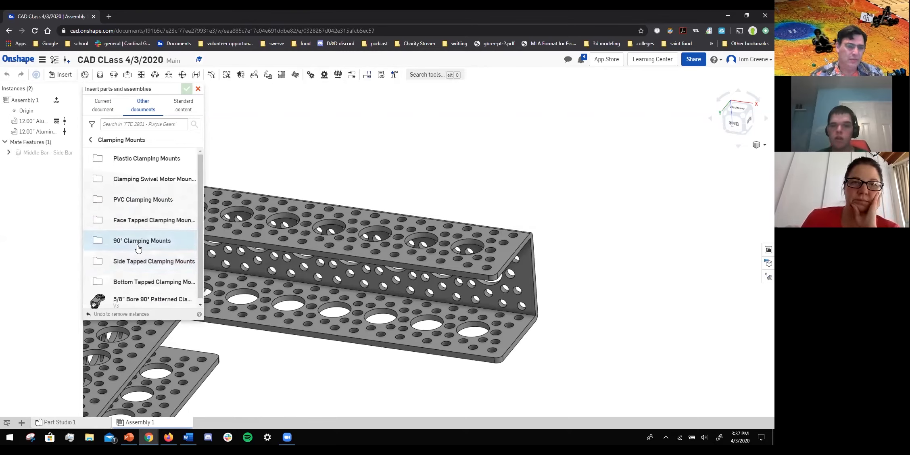
{"action": "left_click", "coordinate": [137, 281]}
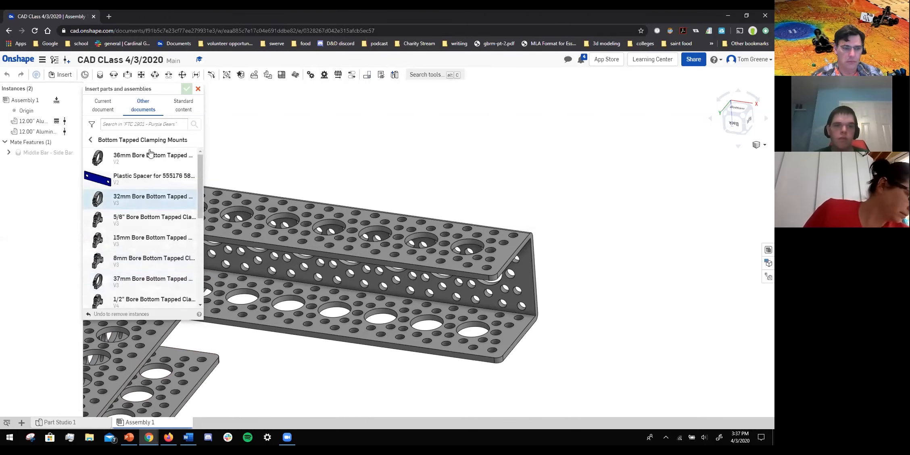
{"action": "left_click", "coordinate": [153, 198]}
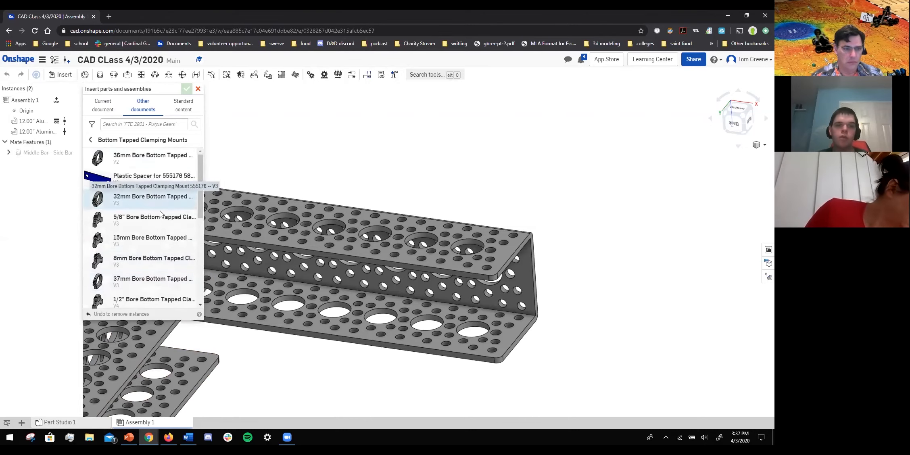
{"action": "left_click", "coordinate": [160, 188]}
{"action": "left_click", "coordinate": [361, 203]}
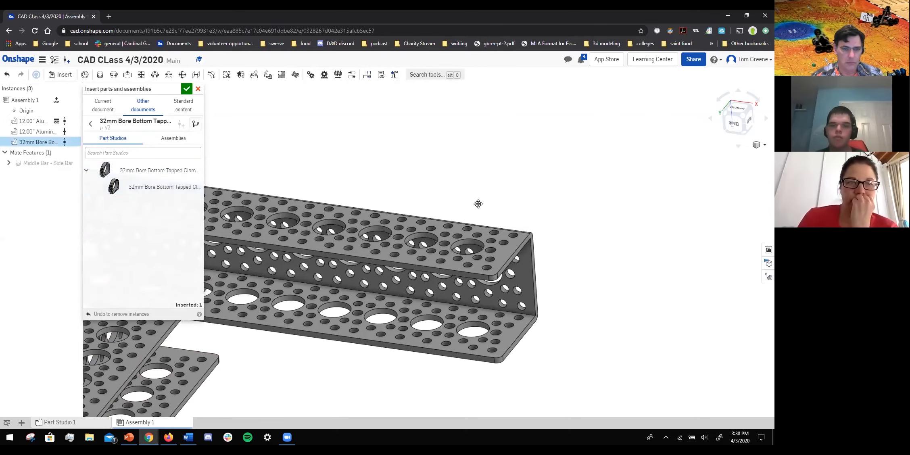
{"action": "scroll", "coordinate": [450, 236], "scroll_direction": "down", "scroll_amount": 5}
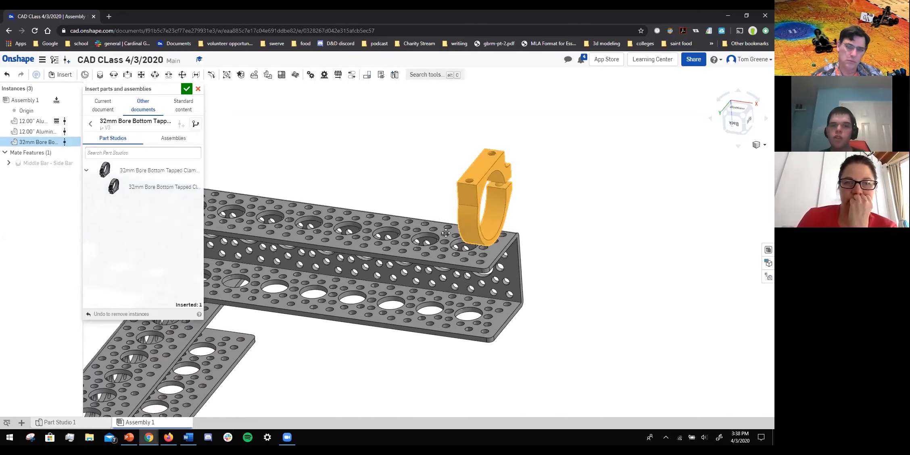
{"action": "scroll", "coordinate": [450, 234], "scroll_direction": "up", "scroll_amount": 3}
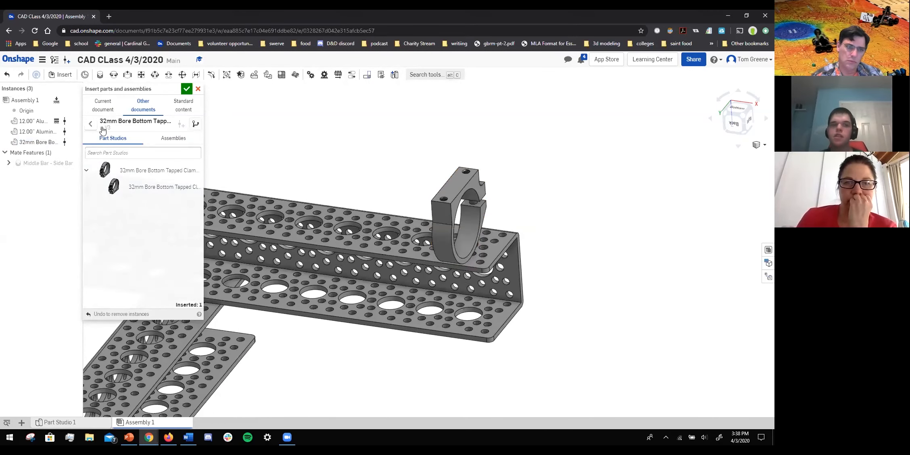
Browse Motion Components to the 0.770" Pattern D-Bore clamping hubs and open the tapped 6mm bore Clamping D-Hub.
{"action": "scroll", "coordinate": [307, 122], "scroll_direction": "down", "scroll_amount": 2}
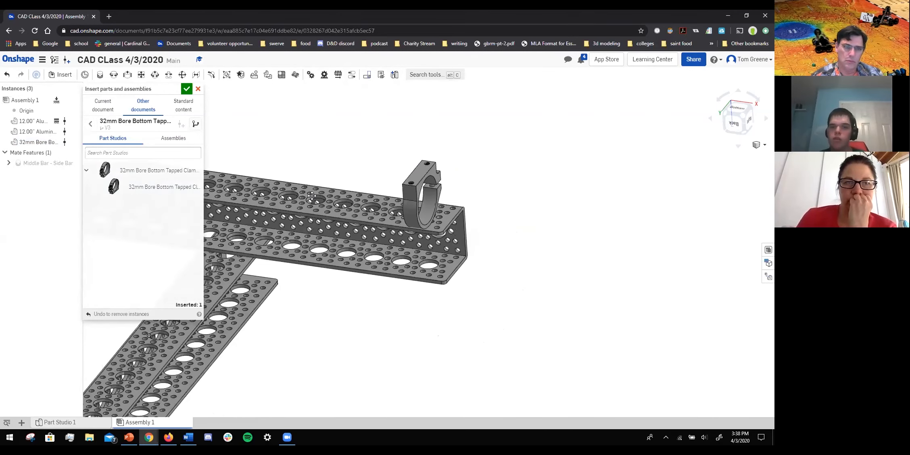
{"action": "scroll", "coordinate": [323, 148], "scroll_direction": "down", "scroll_amount": 2}
{"action": "scroll", "coordinate": [323, 148], "scroll_direction": "up", "scroll_amount": 5}
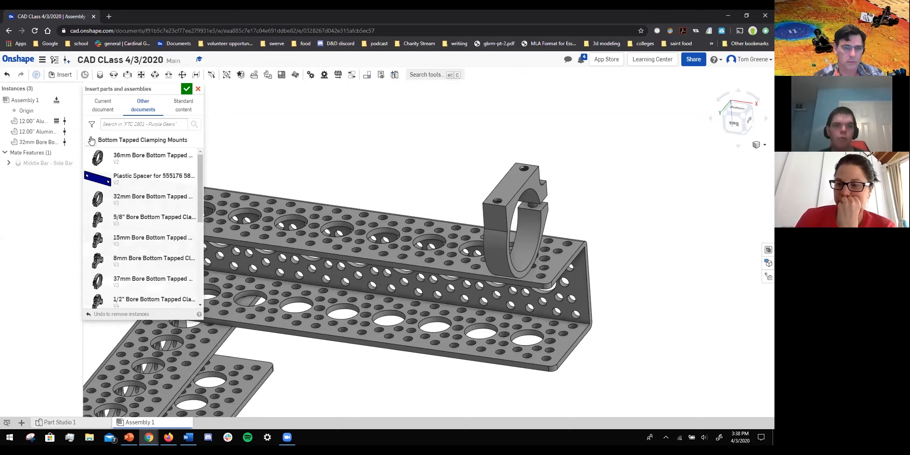
{"action": "left_click", "coordinate": [91, 140]}
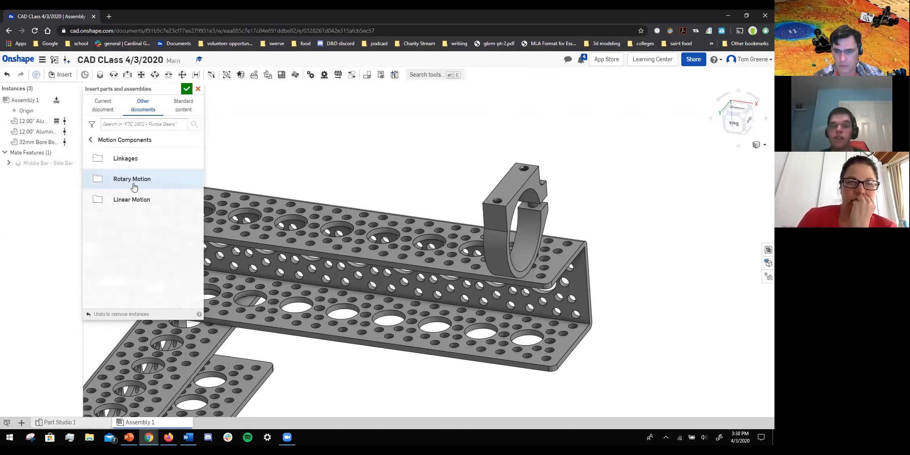
{"action": "left_click", "coordinate": [135, 187]}
{"action": "left_click", "coordinate": [134, 185]}
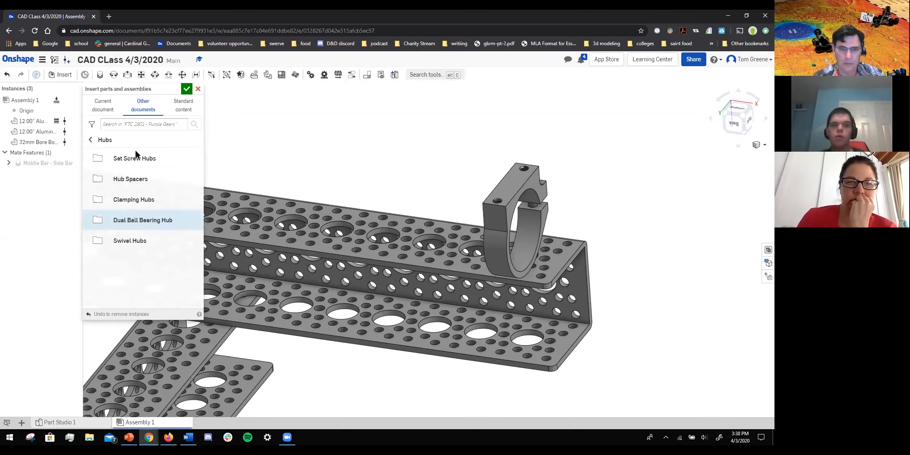
{"action": "left_click", "coordinate": [135, 194]}
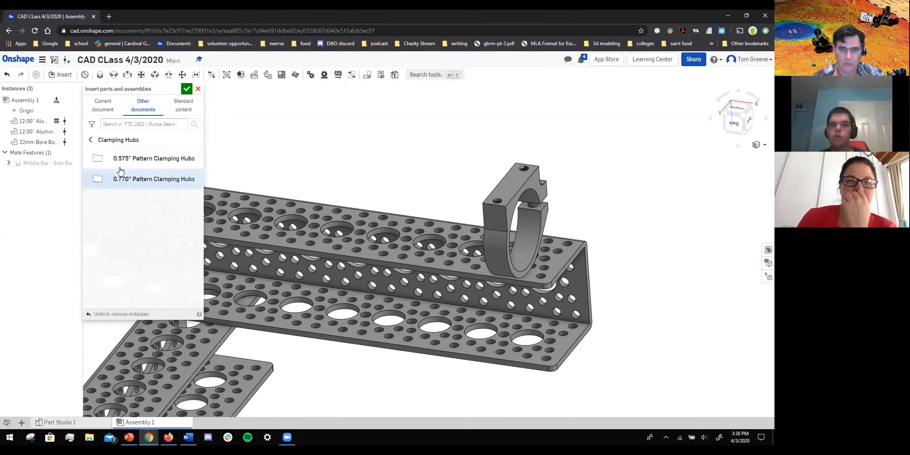
{"action": "left_click", "coordinate": [120, 171]}
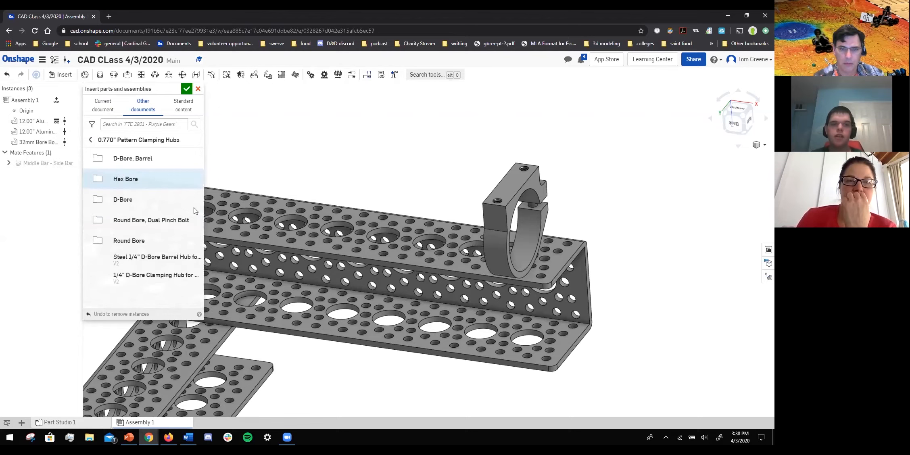
{"action": "left_click", "coordinate": [161, 199]}
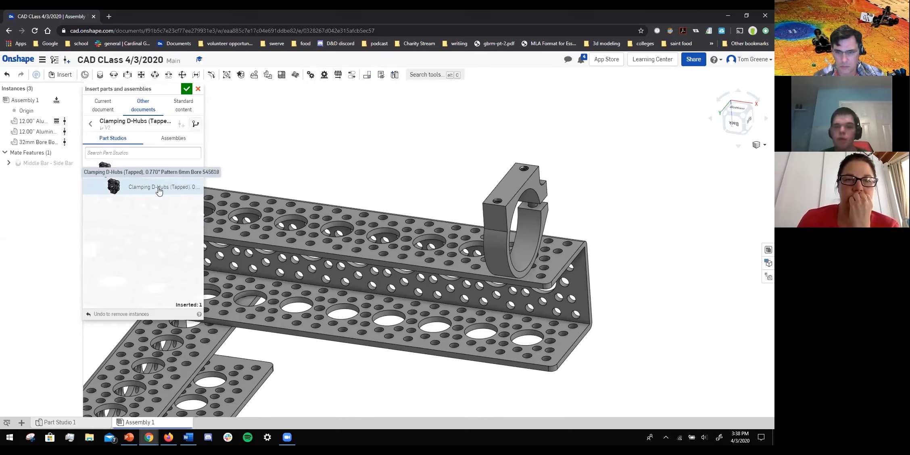
Insert the Clamping D-Hub as the 545618 assembly and place it beside the clamping mount above the channel.
{"action": "left_click", "coordinate": [170, 140]}
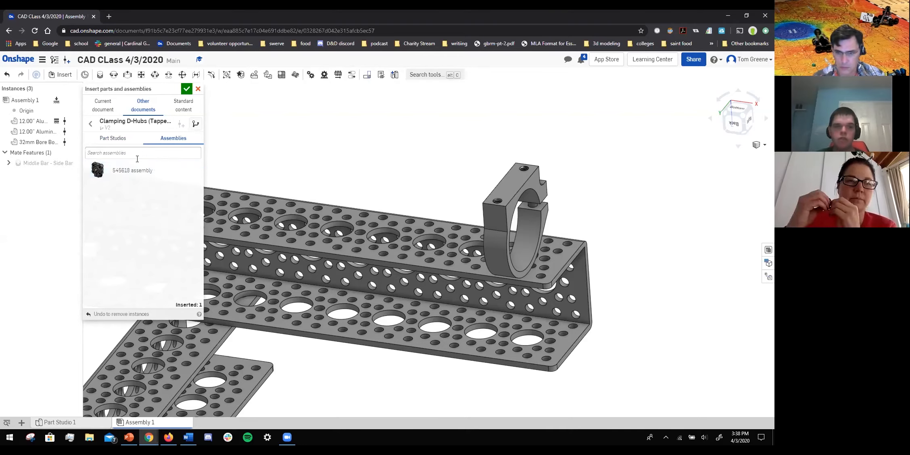
{"action": "left_click", "coordinate": [117, 139]}
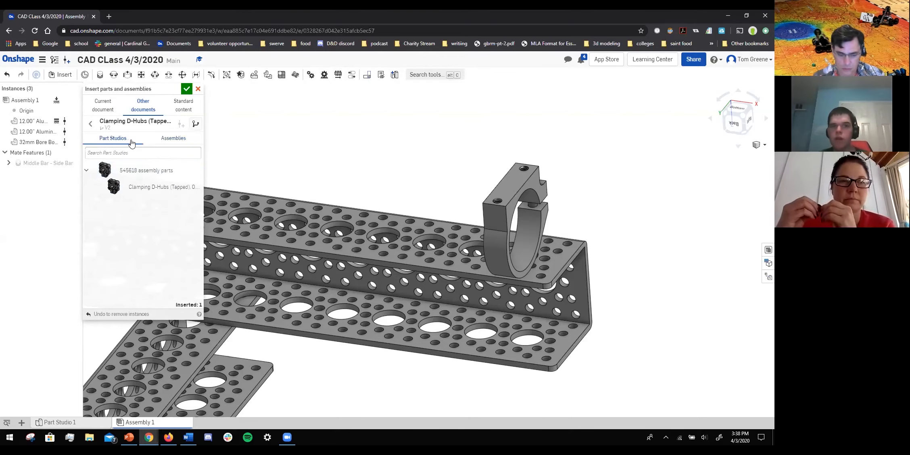
{"action": "left_click", "coordinate": [161, 141]}
{"action": "left_click", "coordinate": [134, 169]}
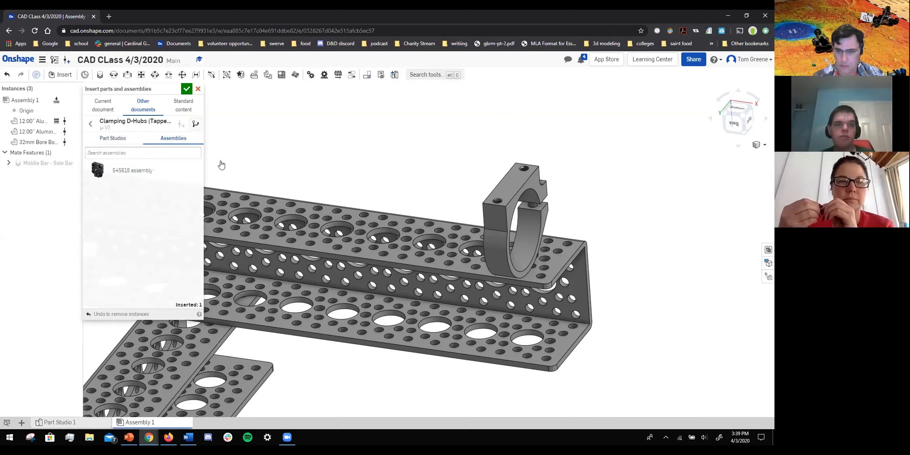
{"action": "left_click", "coordinate": [464, 205]}
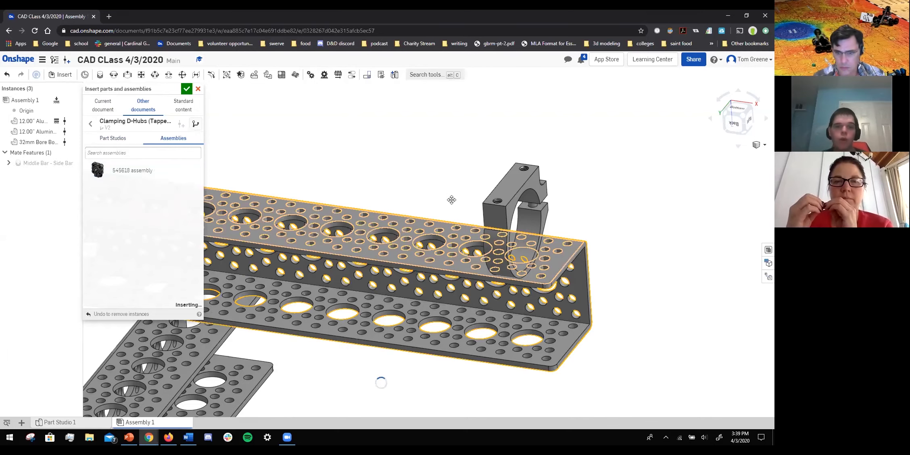
Browse from the D-Bore hubs back to Motion Components' Wheels folder and open the 4" Heavy Duty Wheel 595410 among the hub mount wheels.
{"action": "left_click", "coordinate": [92, 126]}
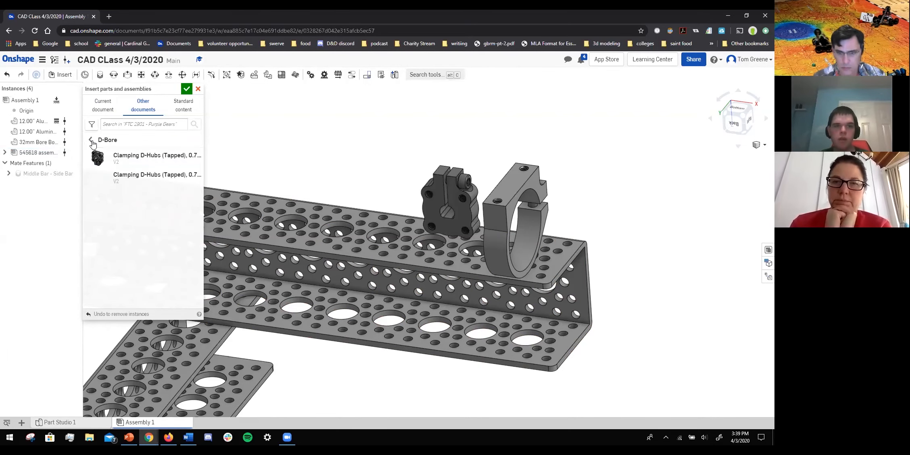
{"action": "left_click", "coordinate": [92, 141]}
{"action": "left_click", "coordinate": [92, 142]}
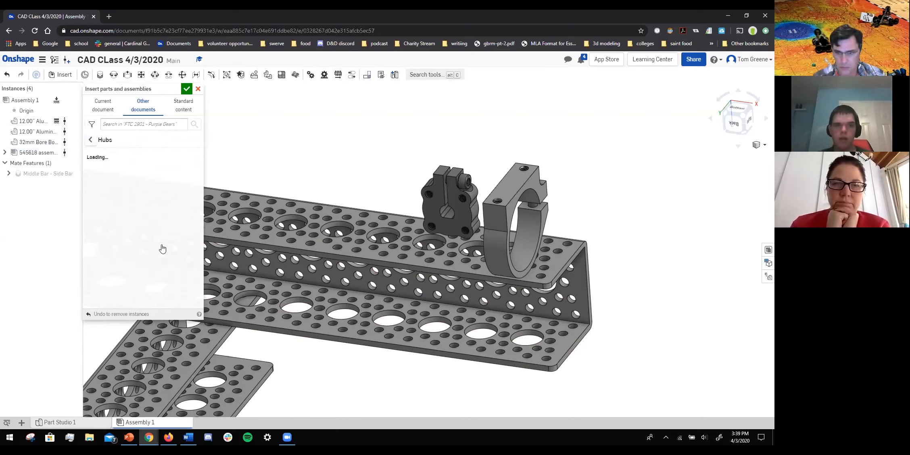
{"action": "left_click", "coordinate": [149, 195]}
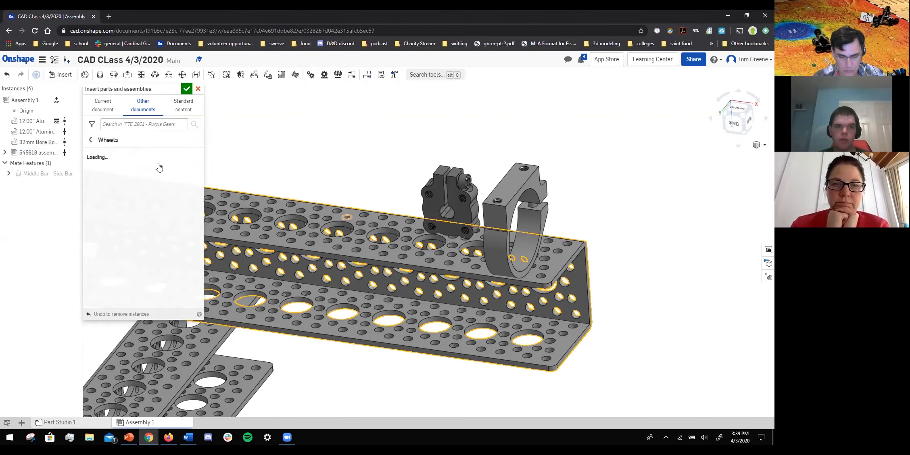
{"action": "left_click", "coordinate": [155, 156]}
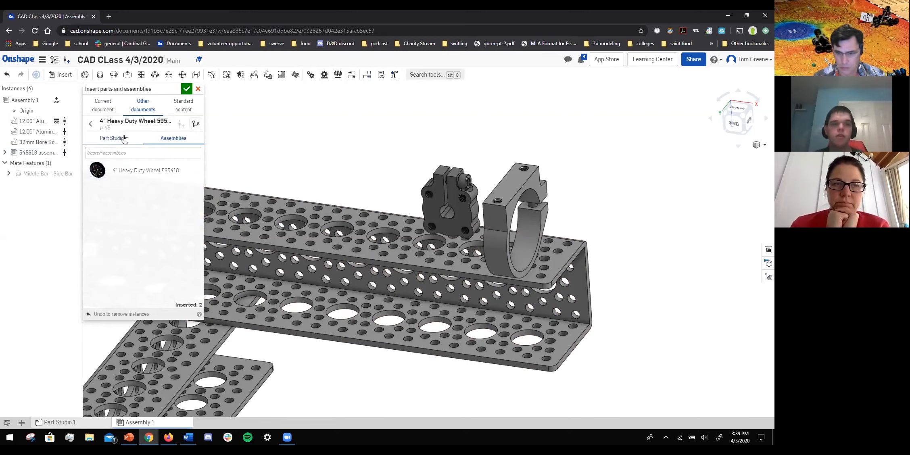
Insert the 4" Heavy Duty Wheel 595410 as an assembly and place it above the channel beside the clamping hub.
{"action": "left_click", "coordinate": [123, 139]}
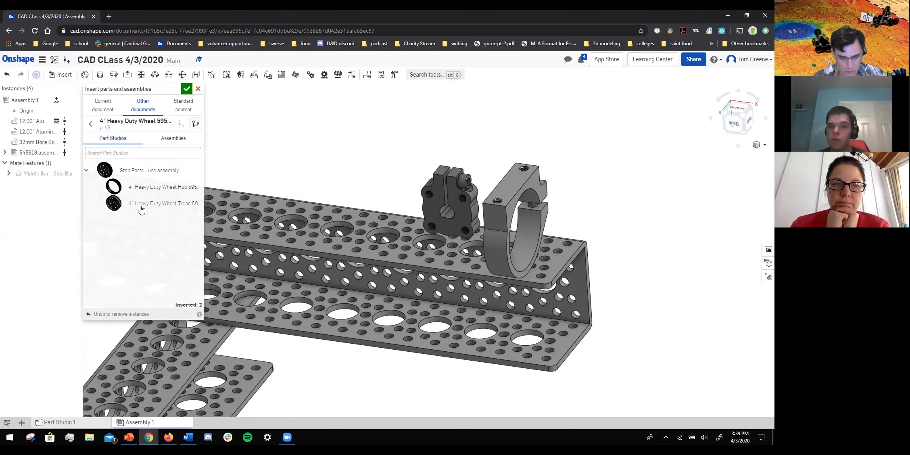
{"action": "left_click", "coordinate": [141, 206]}
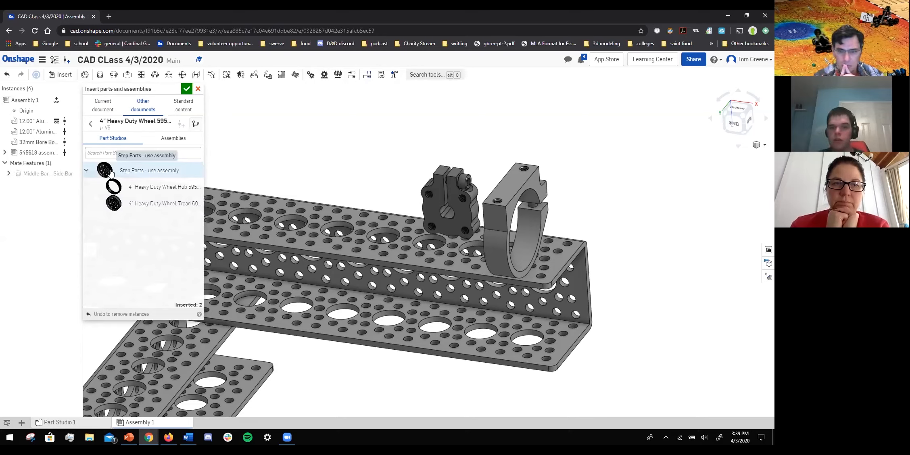
{"action": "left_click", "coordinate": [174, 139]}
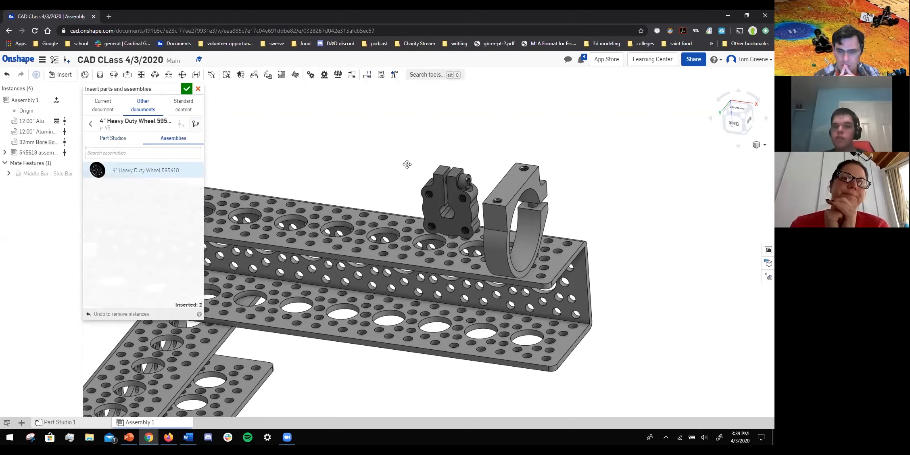
{"action": "left_click", "coordinate": [398, 171]}
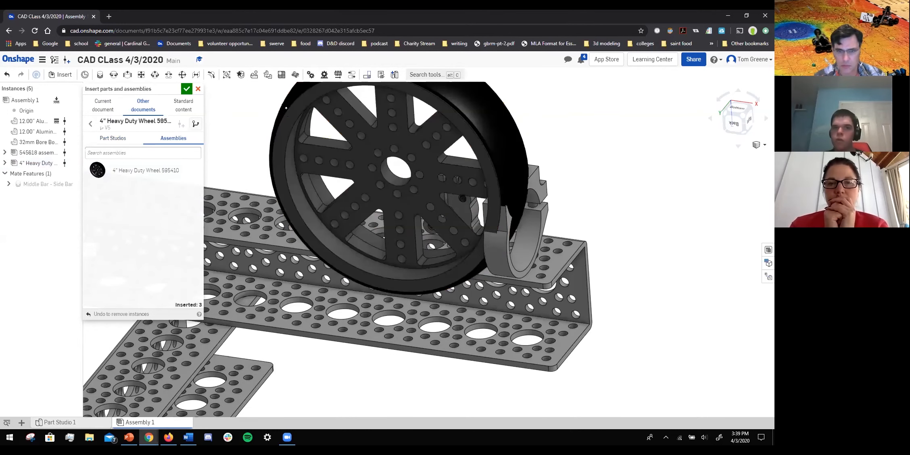
Browse back to FTC 2901 - Purple Gears, go through GoBilda's MOTION folder to Motors, and open the first 5202 Series Yellow Jacket motor.
{"action": "left_click", "coordinate": [90, 125]}
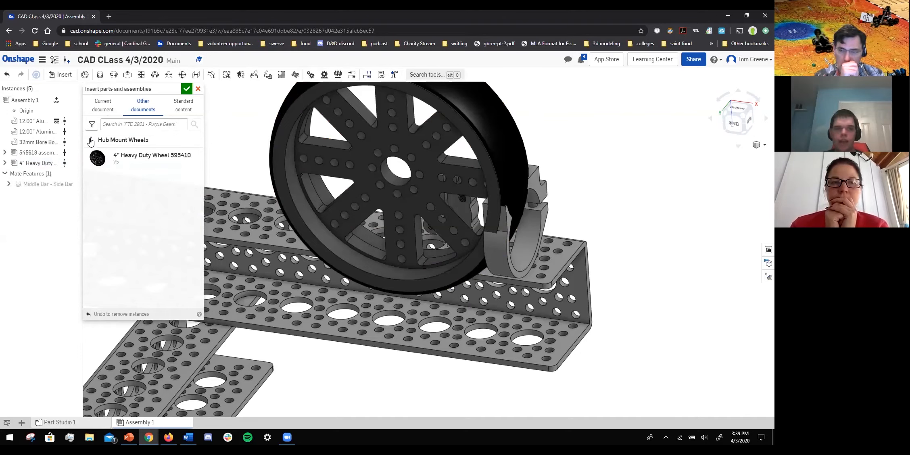
{"action": "left_click", "coordinate": [90, 140]}
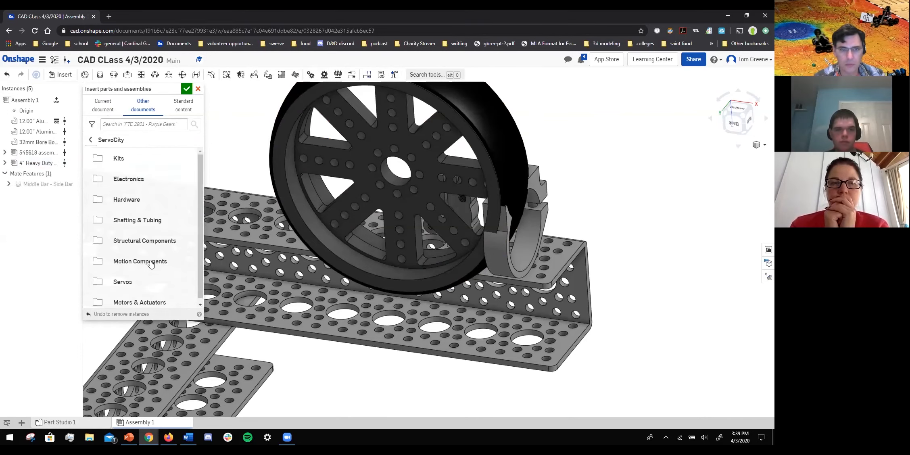
{"action": "scroll", "coordinate": [150, 260], "scroll_direction": "down", "scroll_amount": 3}
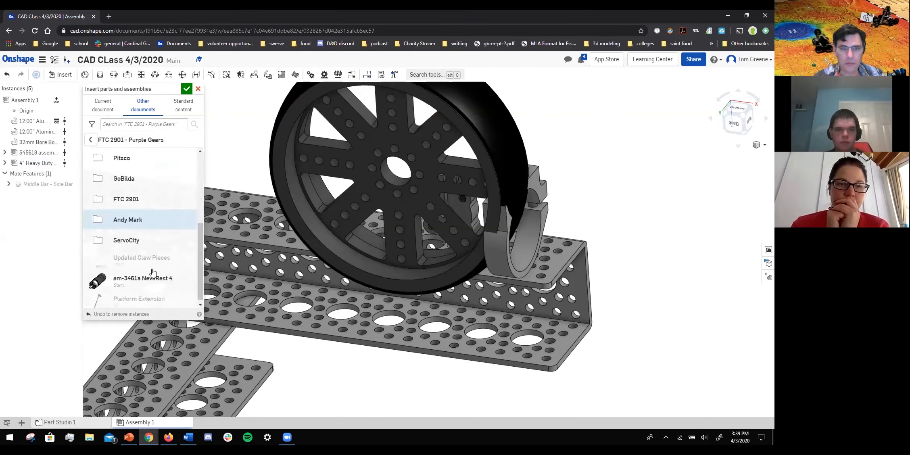
{"action": "scroll", "coordinate": [149, 250], "scroll_direction": "up", "scroll_amount": 3}
{"action": "left_click", "coordinate": [152, 239]}
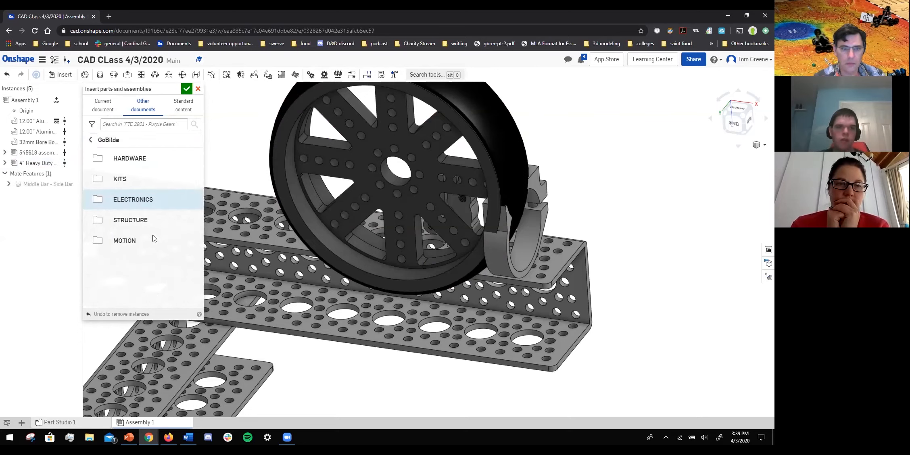
{"action": "left_click", "coordinate": [143, 235]}
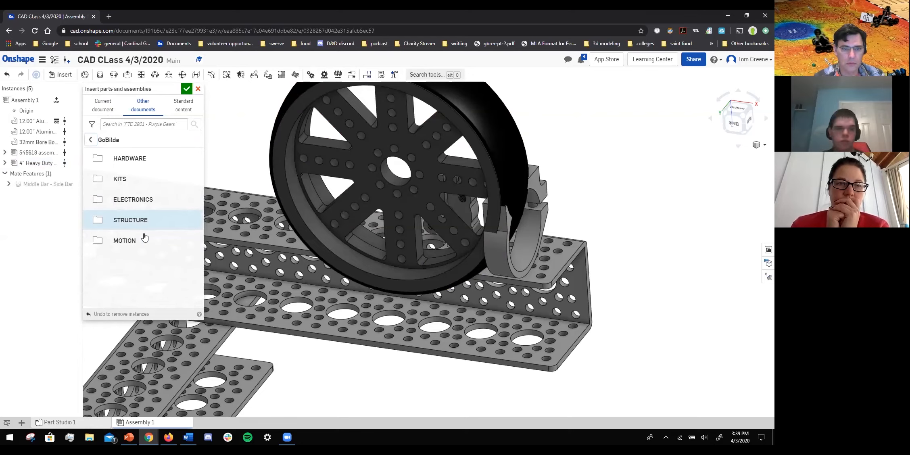
{"action": "left_click", "coordinate": [143, 238]}
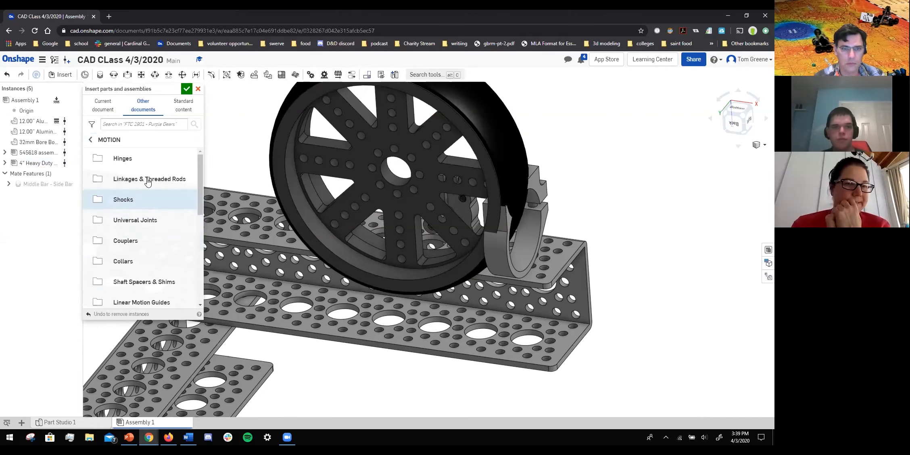
{"action": "scroll", "coordinate": [148, 180], "scroll_direction": "down", "scroll_amount": 5}
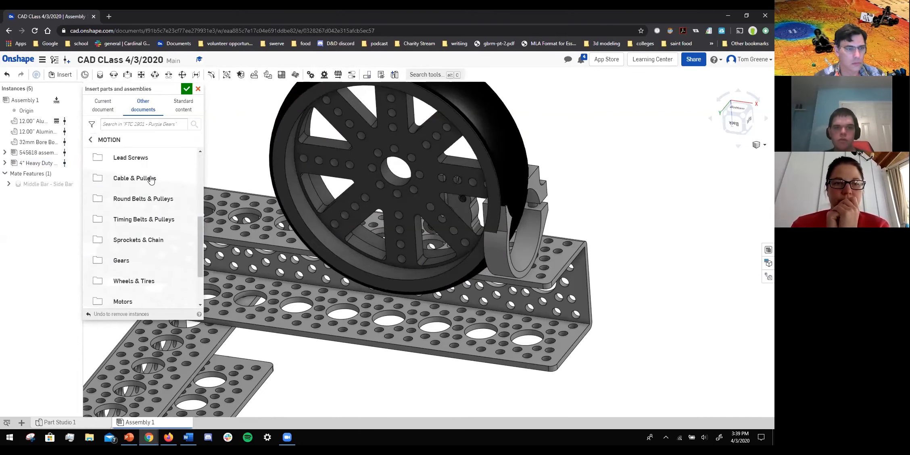
{"action": "scroll", "coordinate": [151, 181], "scroll_direction": "down", "scroll_amount": 2}
{"action": "left_click", "coordinate": [154, 236]}
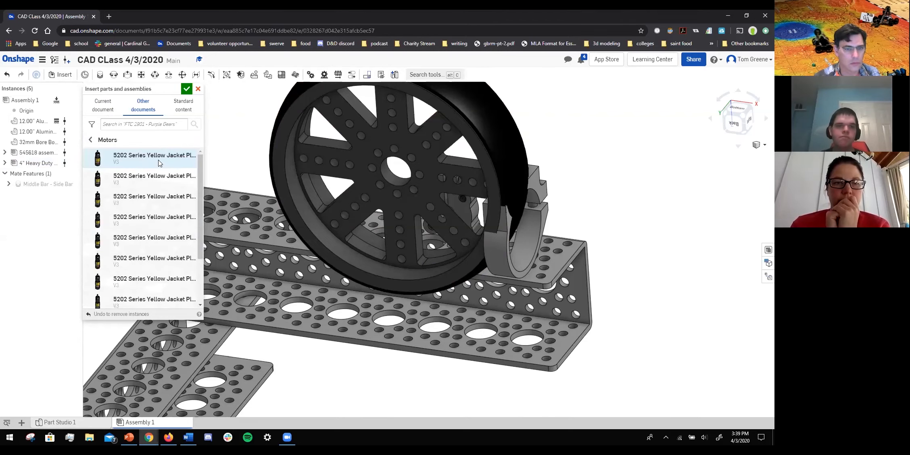
{"action": "left_click", "coordinate": [158, 161]}
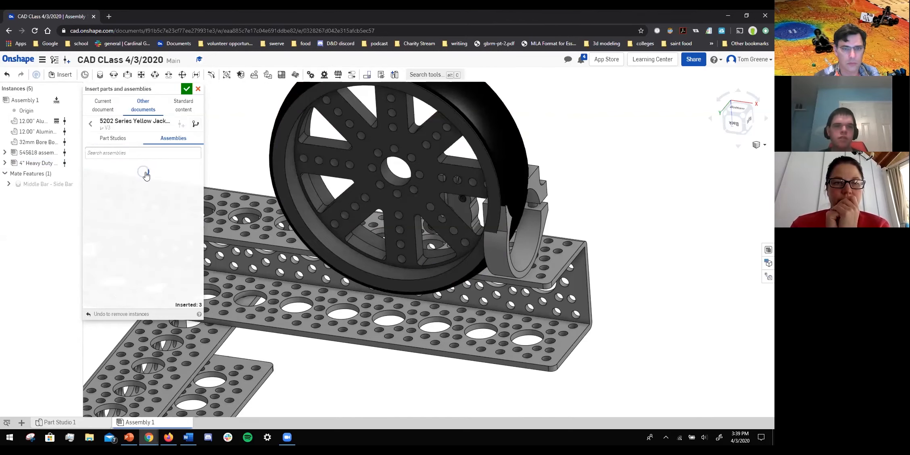
Insert the 5202 Series Yellow Jacket Planetary Gear Motor (3.7:1 ratio, 1620 RPM) assembly beside the wheel and finish inserting parts.
{"action": "left_click", "coordinate": [144, 171]}
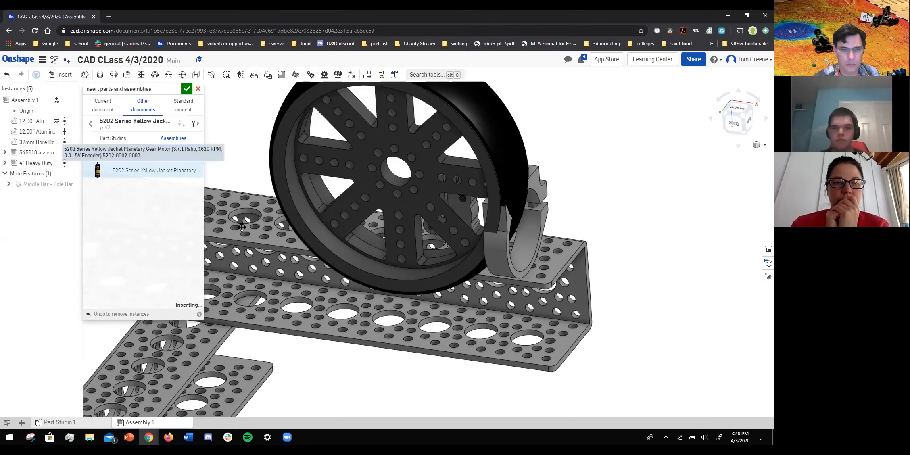
{"action": "middle_click_drag", "start_coordinate": [248, 162], "coordinate": [253, 143]}
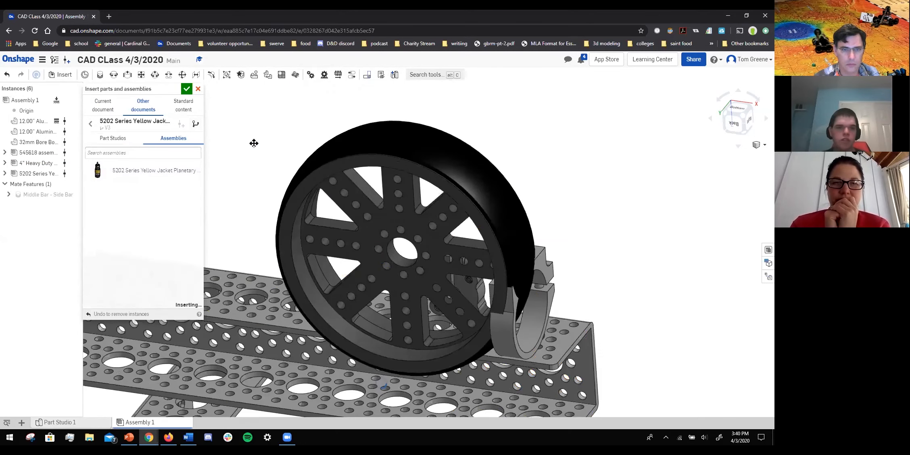
{"action": "left_click", "coordinate": [247, 141]}
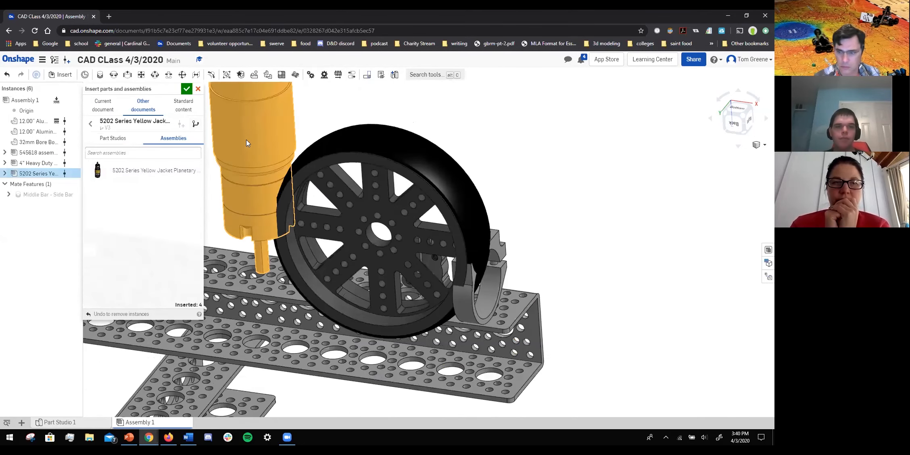
{"action": "scroll", "coordinate": [246, 140], "scroll_direction": "down", "scroll_amount": 4}
{"action": "scroll", "coordinate": [246, 139], "scroll_direction": "up", "scroll_amount": 5}
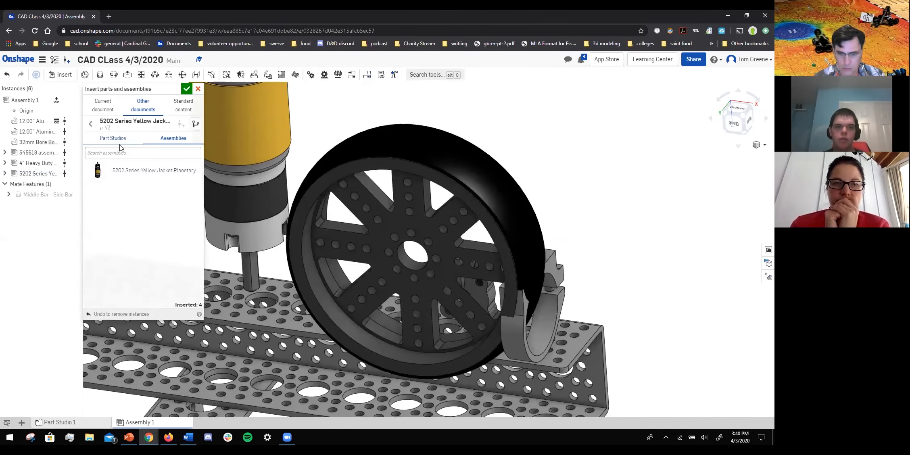
{"action": "left_click", "coordinate": [123, 142]}
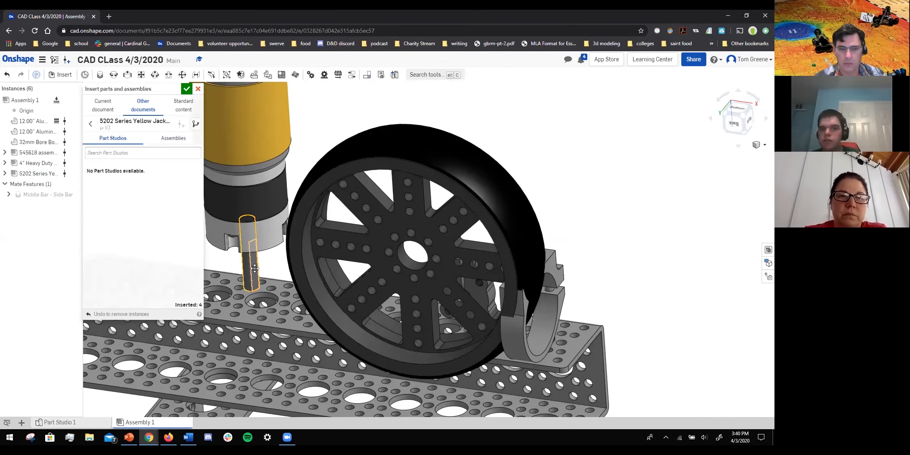
{"action": "left_click", "coordinate": [183, 141]}
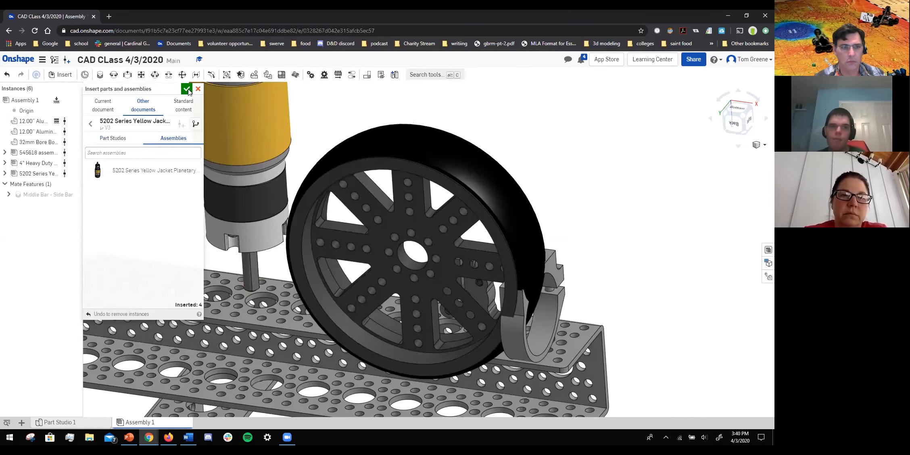
{"action": "key", "text": "Escape"}
Start a Fastened mate and examine the mate connector points around and inside the clamping mount's tapped hole.
{"action": "right_click_drag", "start_coordinate": [295, 135], "coordinate": [303, 140]}
{"action": "scroll", "coordinate": [303, 140], "scroll_direction": "down", "scroll_amount": 2}
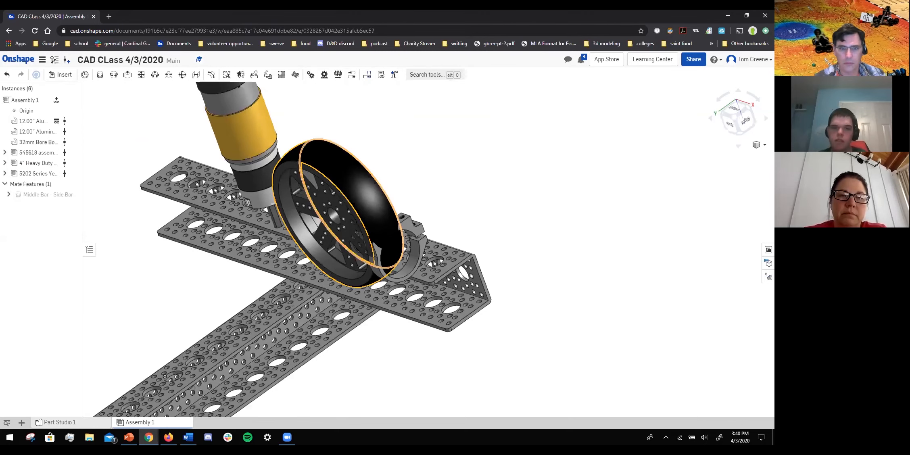
{"action": "right_click_drag", "start_coordinate": [305, 285], "coordinate": [258, 243]}
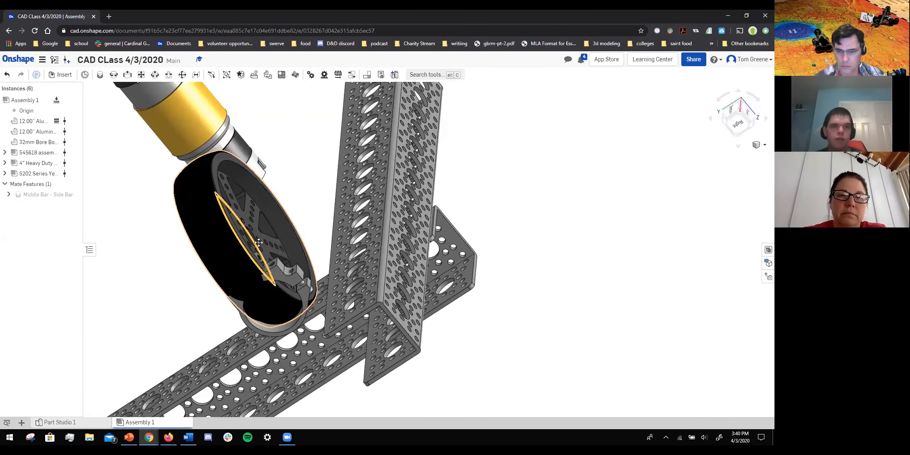
{"action": "scroll", "coordinate": [256, 238], "scroll_direction": "up", "scroll_amount": 3}
{"action": "key", "text": "m"}
{"action": "scroll", "coordinate": [260, 244], "scroll_direction": "up", "scroll_amount": 1}
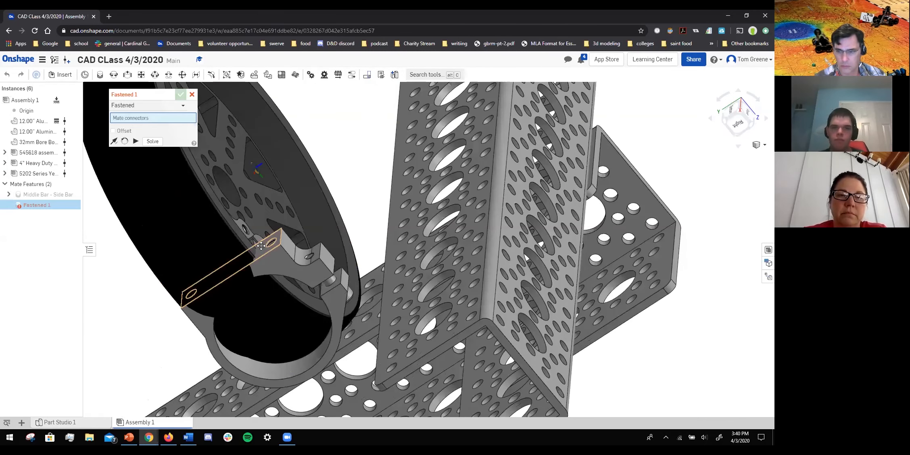
{"action": "scroll", "coordinate": [261, 246], "scroll_direction": "up", "scroll_amount": 2}
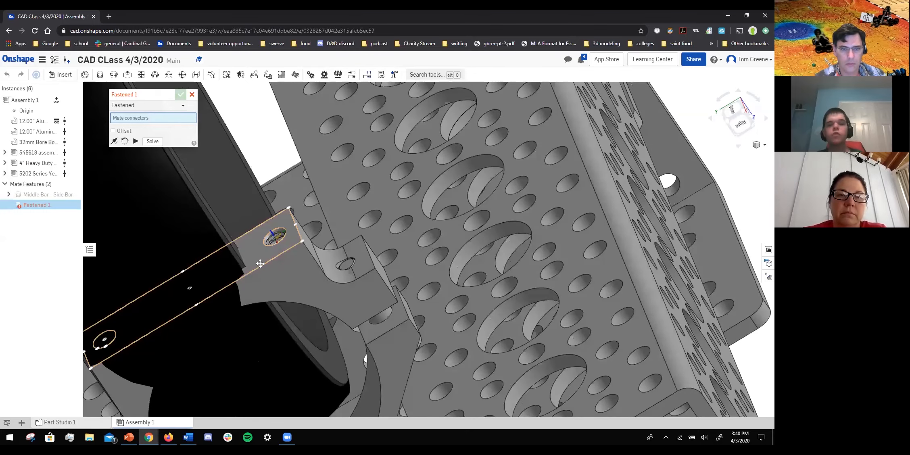
{"action": "scroll", "coordinate": [261, 264], "scroll_direction": "up", "scroll_amount": 2}
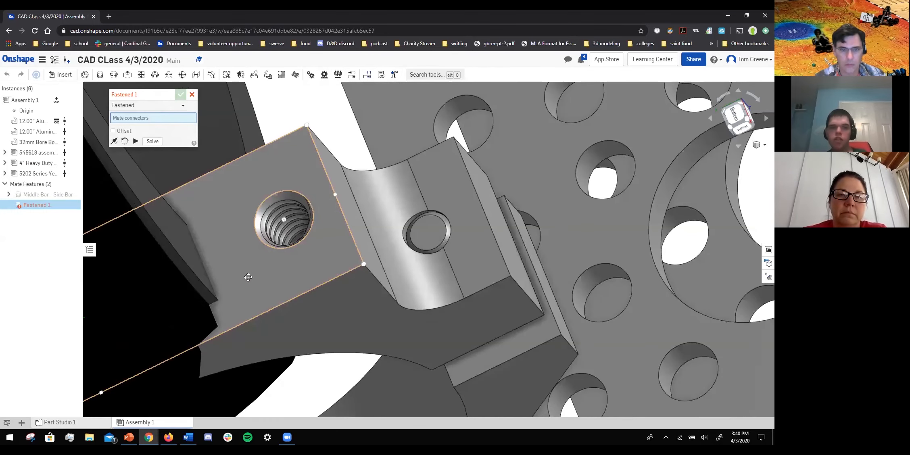
{"action": "scroll", "coordinate": [261, 260], "scroll_direction": "down", "scroll_amount": 1}
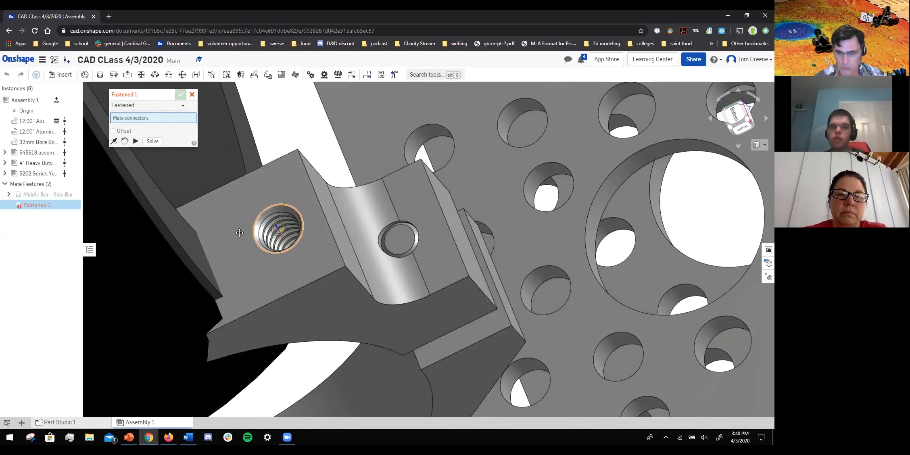
{"action": "scroll", "coordinate": [239, 233], "scroll_direction": "up", "scroll_amount": 5}
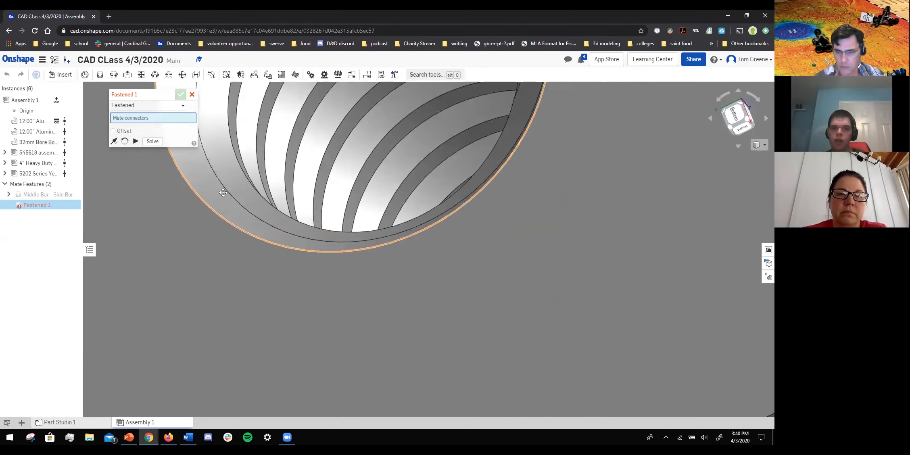
{"action": "scroll", "coordinate": [222, 192], "scroll_direction": "down", "scroll_amount": 5}
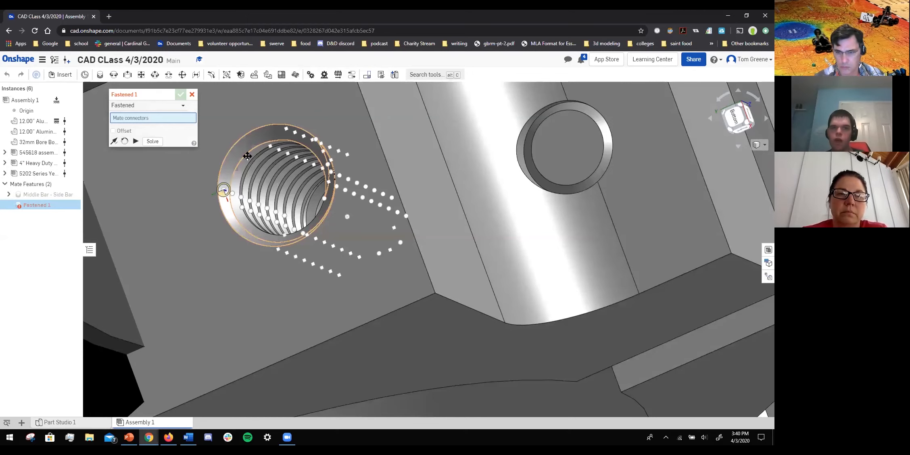
{"action": "scroll", "coordinate": [234, 140], "scroll_direction": "up", "scroll_amount": 2}
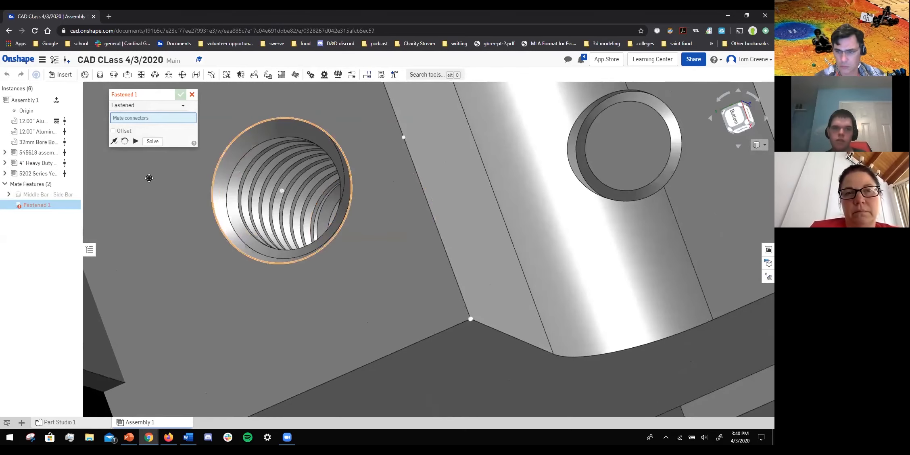
{"action": "scroll", "coordinate": [234, 138], "scroll_direction": "down", "scroll_amount": 5}
{"action": "right_click_drag", "start_coordinate": [253, 159], "coordinate": [277, 166]}
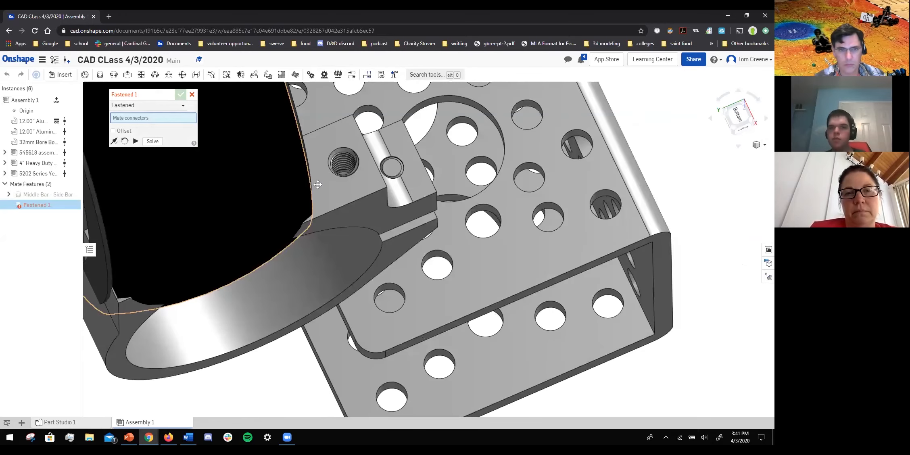
{"action": "right_click_drag", "start_coordinate": [318, 184], "coordinate": [315, 195]}
{"action": "scroll", "coordinate": [314, 195], "scroll_direction": "up", "scroll_amount": 5}
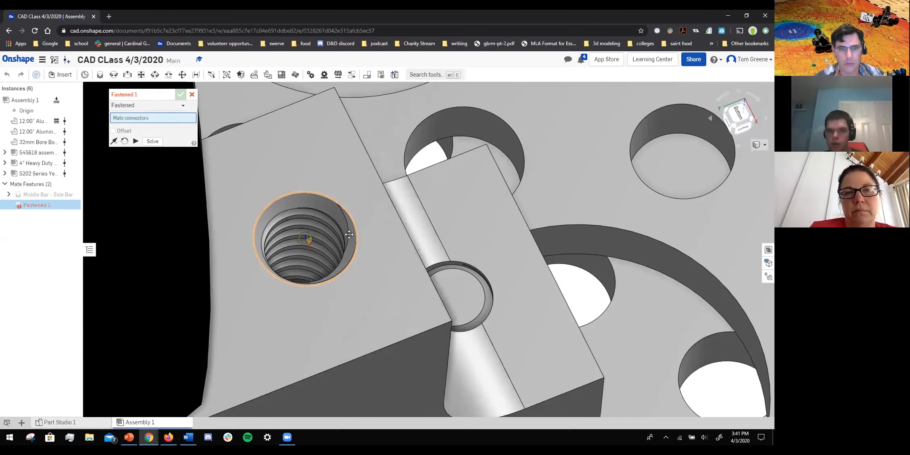
{"action": "scroll", "coordinate": [354, 238], "scroll_direction": "up", "scroll_amount": 2}
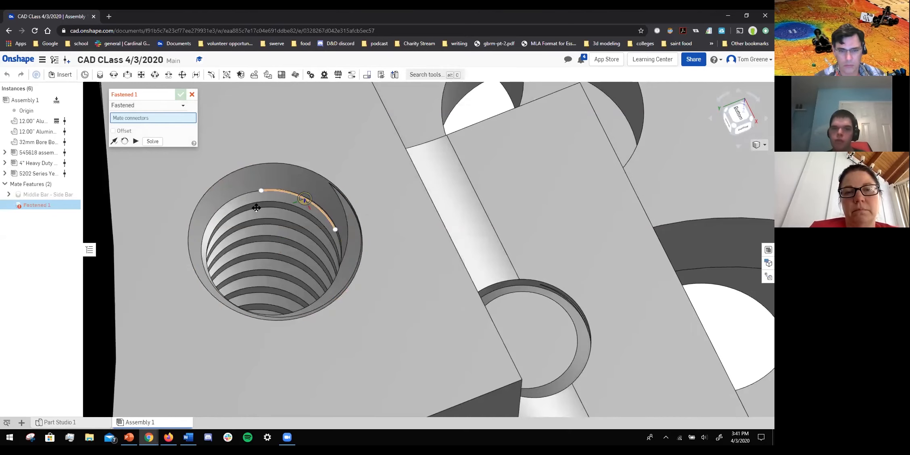
{"action": "right_click_drag", "start_coordinate": [248, 214], "coordinate": [207, 230]}
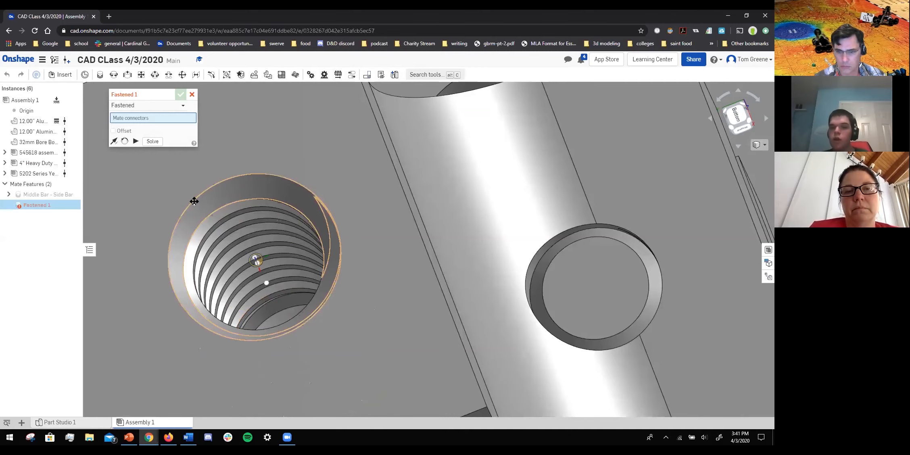
Pair a screw hole on the 32mm bore motor mount with a hole near the side bar's end in the Fastened mate.
{"action": "left_click", "coordinate": [220, 200]}
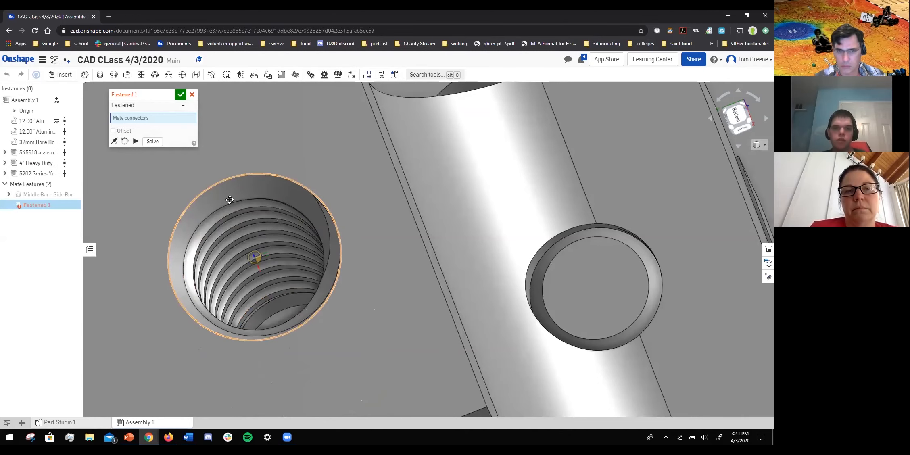
{"action": "scroll", "coordinate": [224, 200], "scroll_direction": "down", "scroll_amount": 10}
{"action": "scroll", "coordinate": [423, 134], "scroll_direction": "down", "scroll_amount": 2}
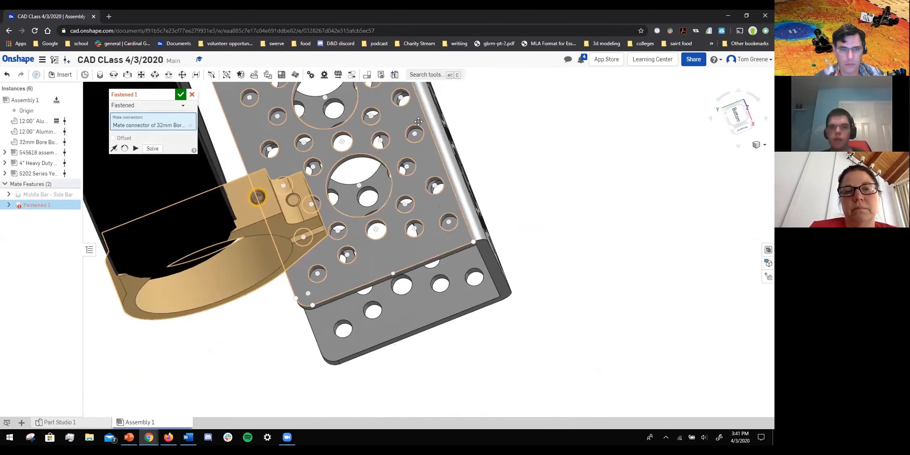
{"action": "scroll", "coordinate": [418, 121], "scroll_direction": "up", "scroll_amount": 3}
{"action": "left_click", "coordinate": [415, 121]}
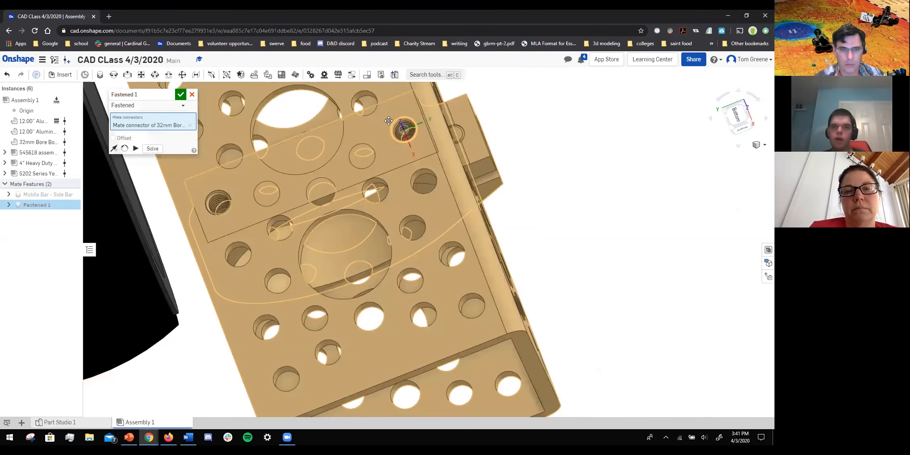
{"action": "left_click", "coordinate": [389, 120]}
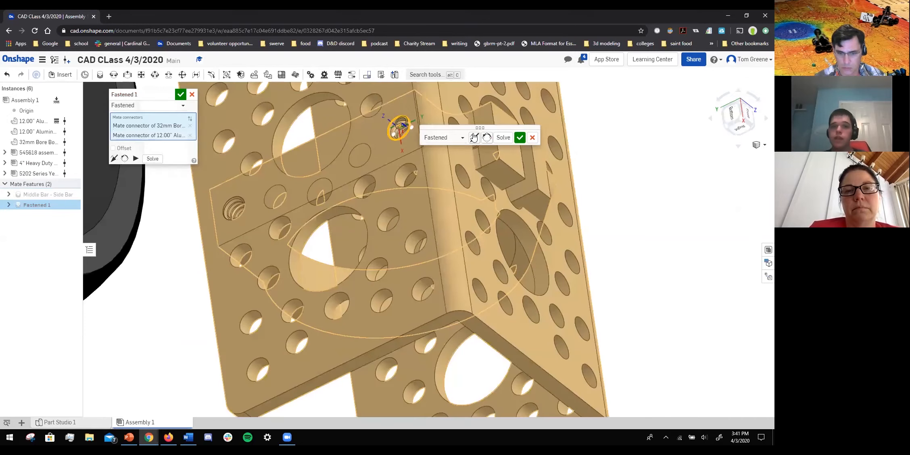
Flip the motor mount's mate direction and reorient its secondary axis so the clamp ring sits correctly against the side bar.
{"action": "left_click", "coordinate": [475, 137]}
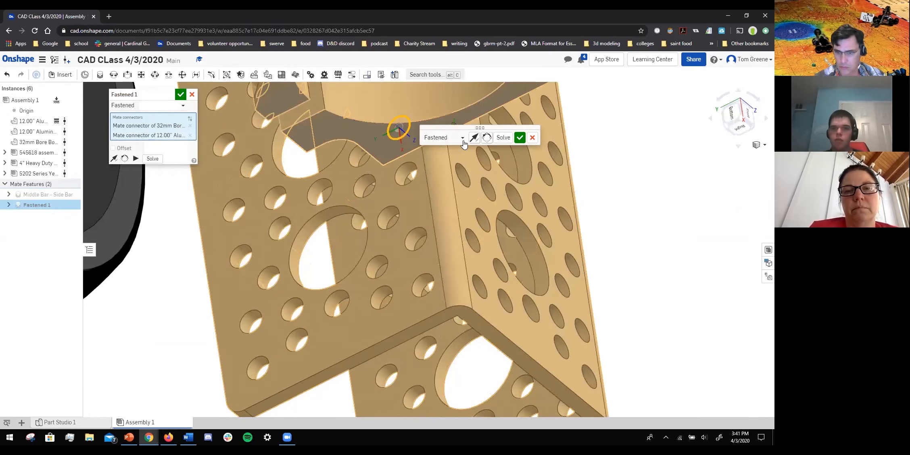
{"action": "scroll", "coordinate": [464, 144], "scroll_direction": "down", "scroll_amount": 5}
{"action": "left_click", "coordinate": [484, 138]}
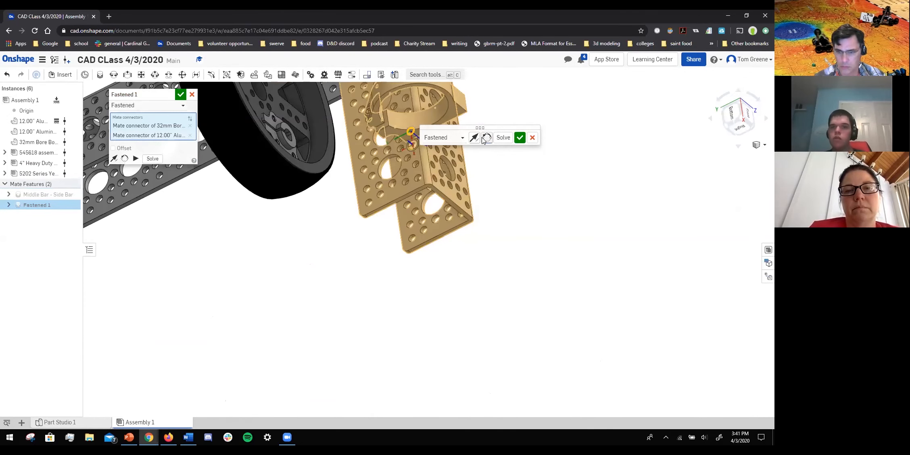
{"action": "left_click", "coordinate": [485, 138]}
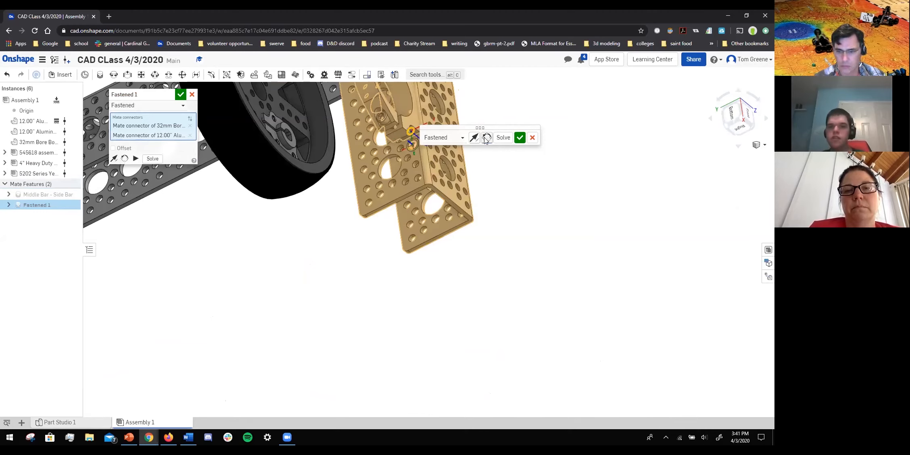
{"action": "left_click", "coordinate": [486, 138]}
{"action": "left_click", "coordinate": [486, 138]}
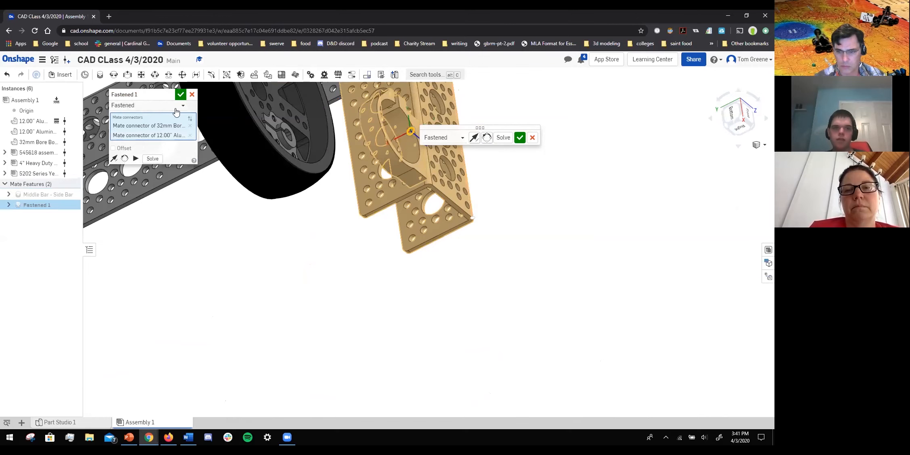
{"action": "right_click_drag", "start_coordinate": [278, 87], "coordinate": [229, 104]}
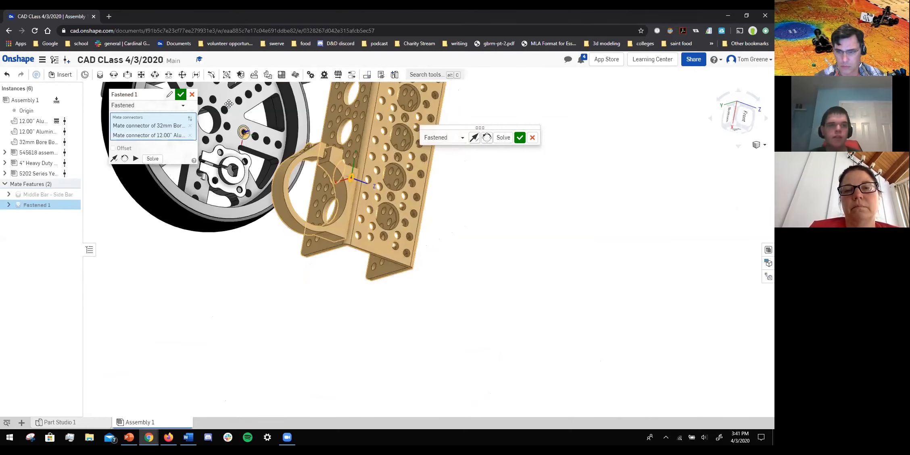
Name the mate "Motor Mount - Side Bar" and accept it.
{"action": "left_click", "coordinate": [169, 95]}
{"action": "type", "text": "M"}
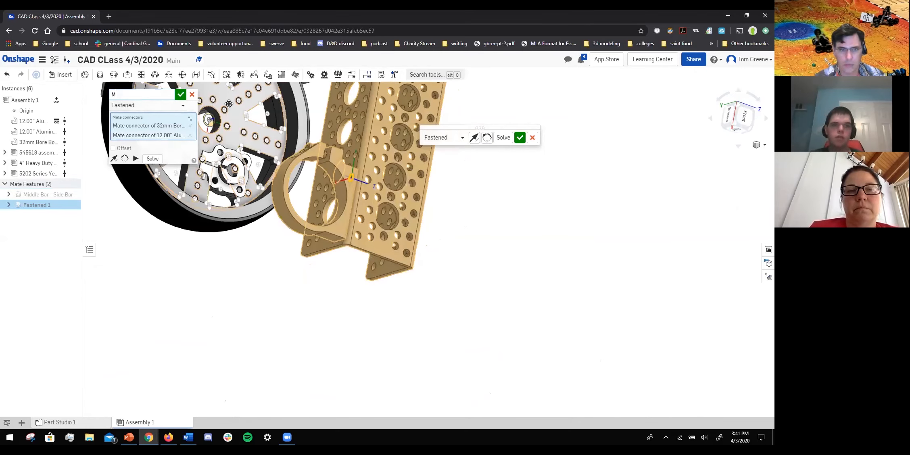
{"action": "type", "text": "otor Mount - Side Bar"}
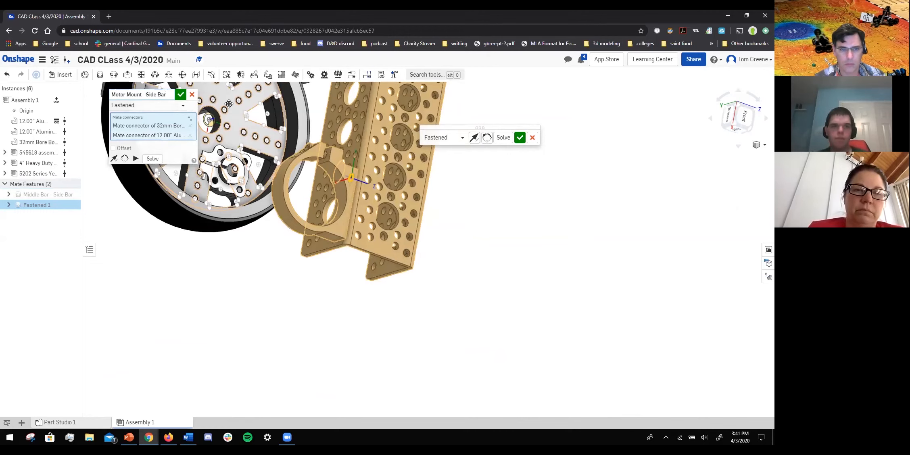
{"action": "key", "text": "Return"}
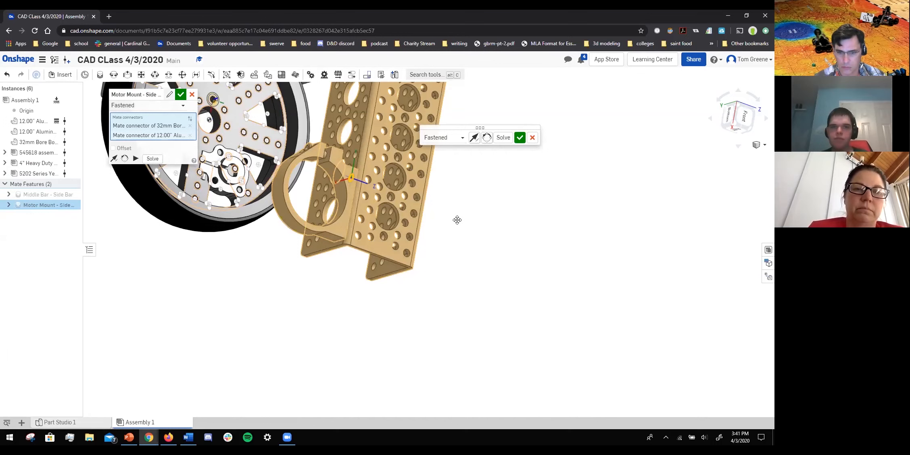
{"action": "key", "text": "Return"}
Start a new Fastened mate and pick the centre of the motor gearbox's front face as its first connector.
{"action": "scroll", "coordinate": [473, 211], "scroll_direction": "down", "scroll_amount": 3}
{"action": "right_click_drag", "start_coordinate": [474, 212], "coordinate": [387, 104]}
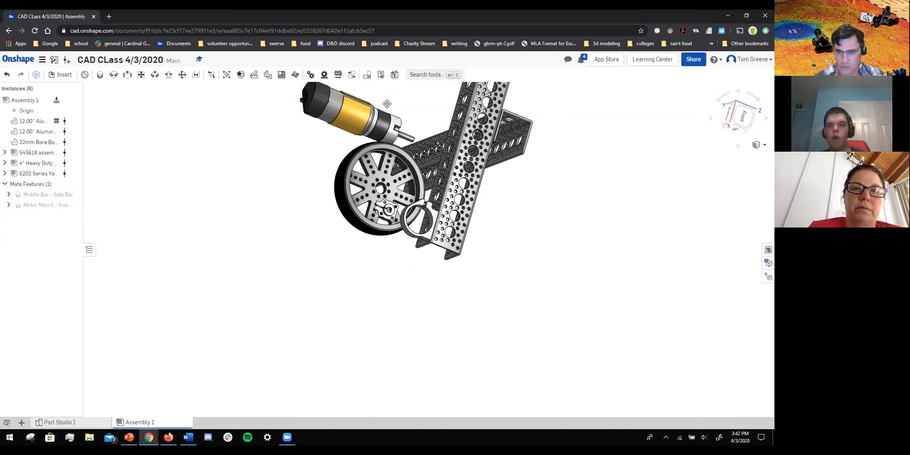
{"action": "key", "text": "m"}
{"action": "scroll", "coordinate": [368, 107], "scroll_direction": "up", "scroll_amount": 3}
{"action": "right_click_drag", "start_coordinate": [368, 107], "coordinate": [357, 289]}
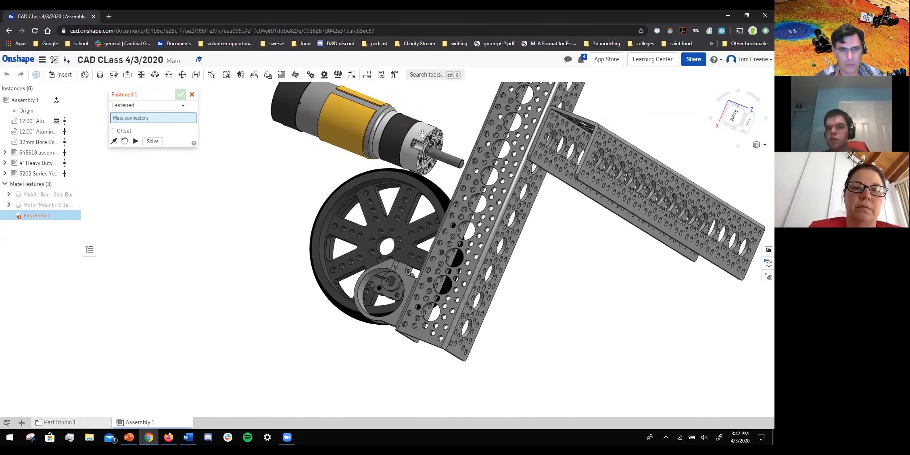
{"action": "scroll", "coordinate": [423, 133], "scroll_direction": "up", "scroll_amount": 5}
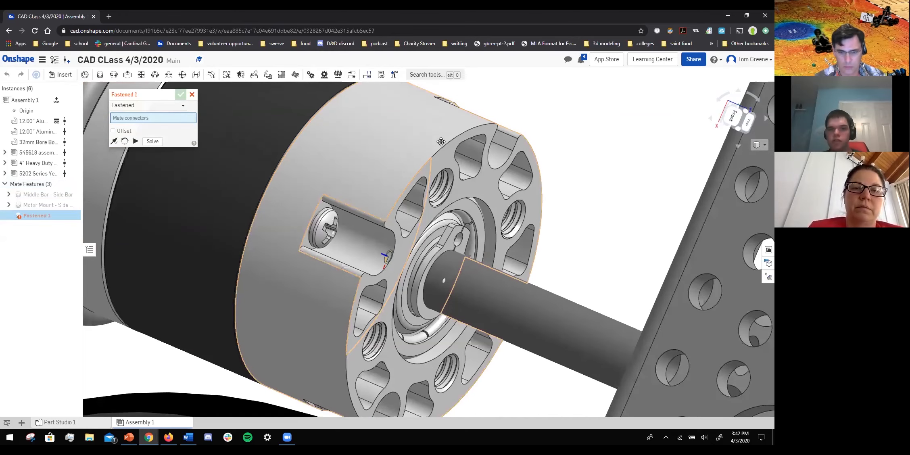
{"action": "scroll", "coordinate": [384, 179], "scroll_direction": "down", "scroll_amount": 5}
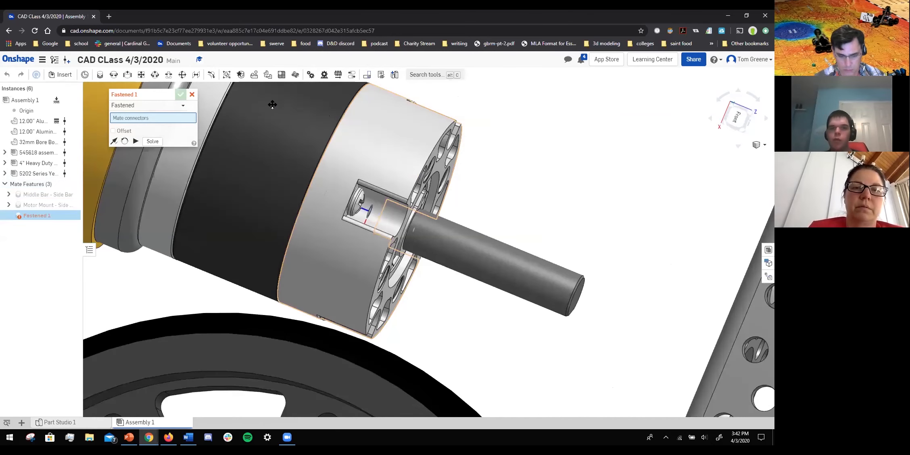
{"action": "scroll", "coordinate": [273, 105], "scroll_direction": "down", "scroll_amount": 3}
{"action": "scroll", "coordinate": [381, 123], "scroll_direction": "down", "scroll_amount": 3}
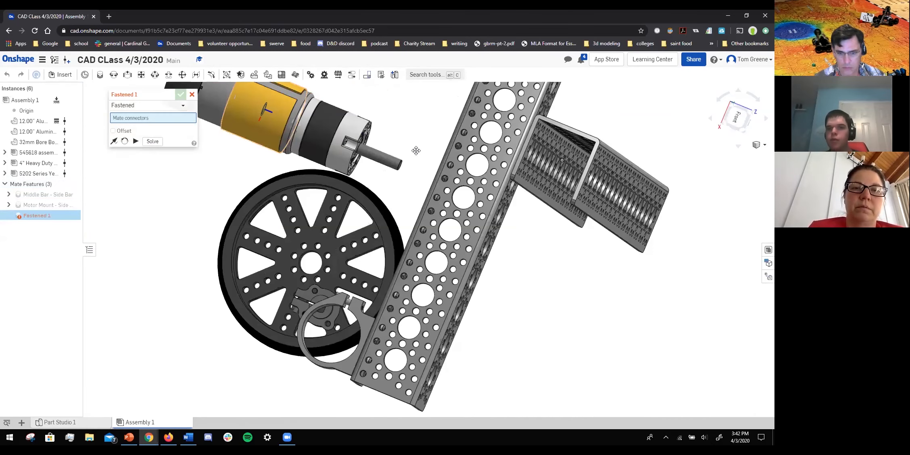
{"action": "scroll", "coordinate": [416, 150], "scroll_direction": "up", "scroll_amount": 5}
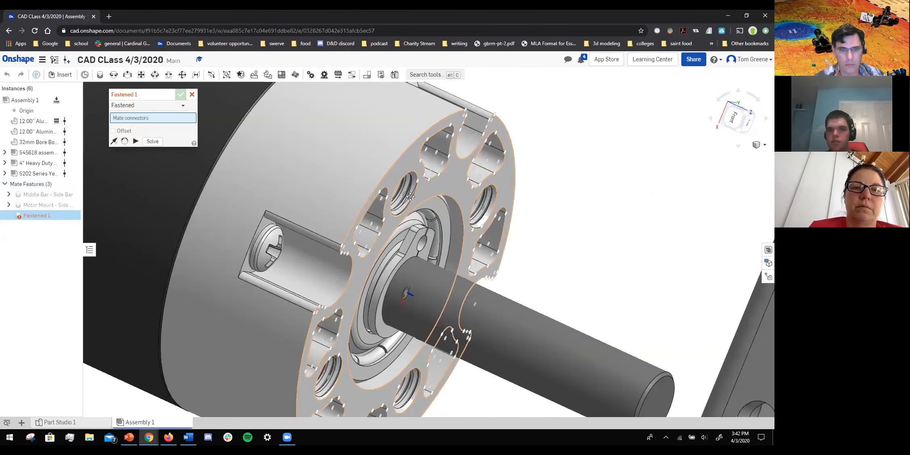
{"action": "left_click", "coordinate": [402, 160]}
Choose the circular edge of the motor mount's clamp bore as the second connector of the Fastened mate.
{"action": "scroll", "coordinate": [424, 177], "scroll_direction": "down", "scroll_amount": 5}
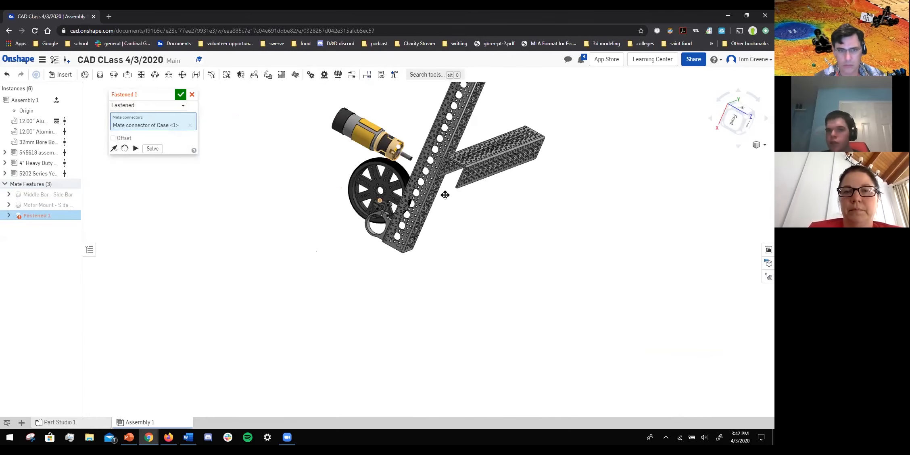
{"action": "scroll", "coordinate": [449, 204], "scroll_direction": "up", "scroll_amount": 4}
{"action": "scroll", "coordinate": [449, 204], "scroll_direction": "up", "scroll_amount": 3}
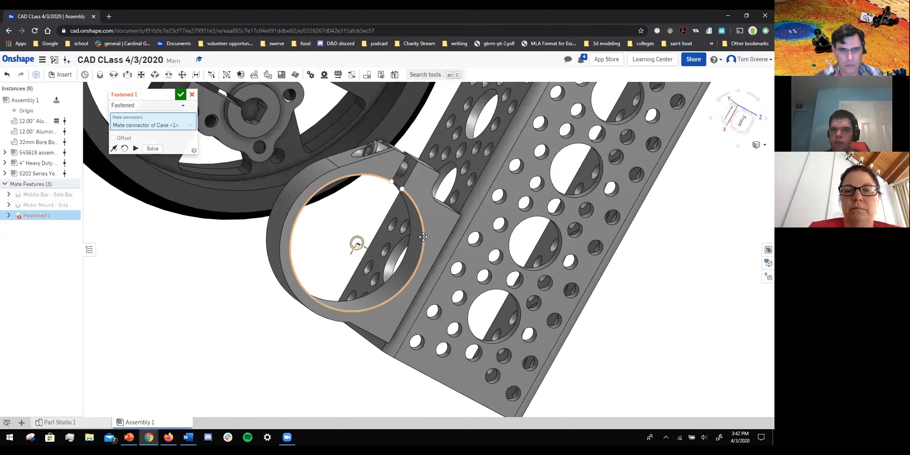
{"action": "left_click", "coordinate": [423, 237]}
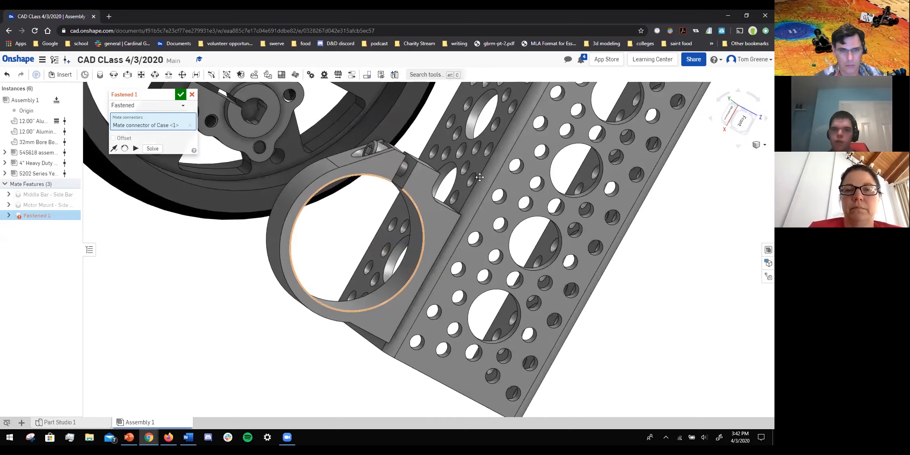
{"action": "right_click_drag", "start_coordinate": [476, 180], "coordinate": [460, 173]}
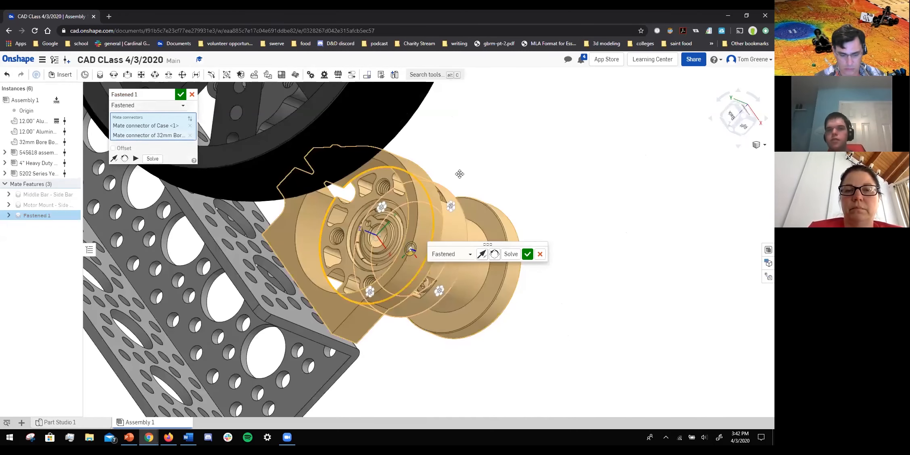
Flip the mate's primary axis so the motor passes through the mount with its shaft pointing the opposite way.
{"action": "scroll", "coordinate": [398, 162], "scroll_direction": "down", "scroll_amount": 6}
{"action": "right_click_drag", "start_coordinate": [398, 162], "coordinate": [345, 100]}
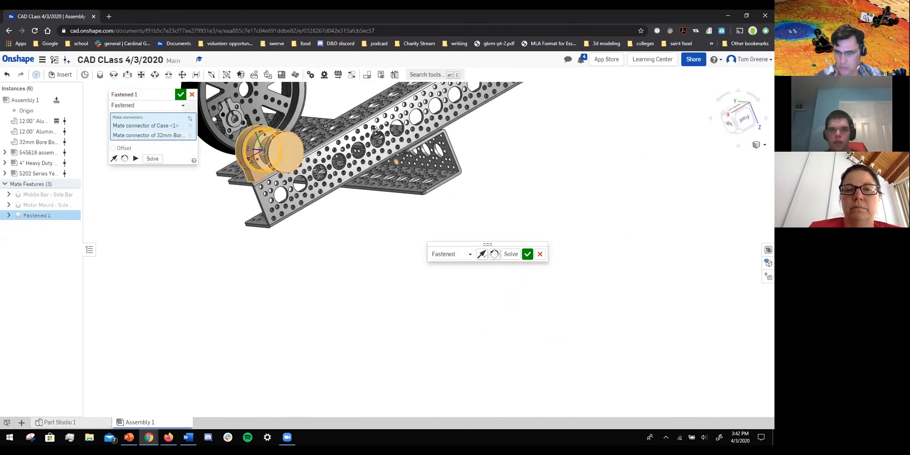
{"action": "scroll", "coordinate": [376, 129], "scroll_direction": "down", "scroll_amount": 3}
{"action": "middle_click_drag", "start_coordinate": [308, 155], "coordinate": [349, 216]}
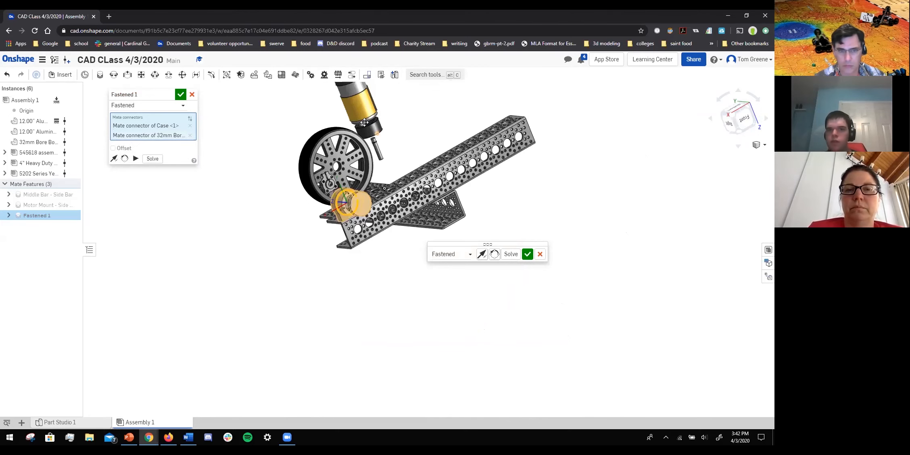
{"action": "scroll", "coordinate": [363, 121], "scroll_direction": "up", "scroll_amount": 3}
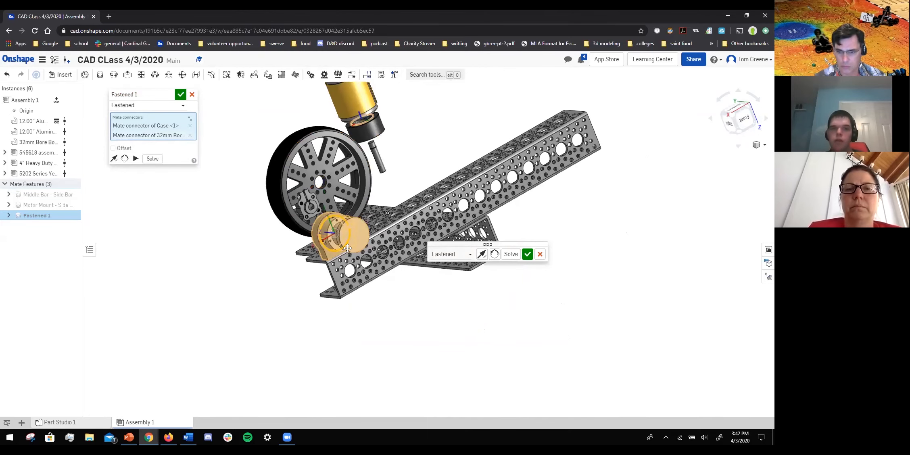
{"action": "scroll", "coordinate": [363, 245], "scroll_direction": "up", "scroll_amount": 5}
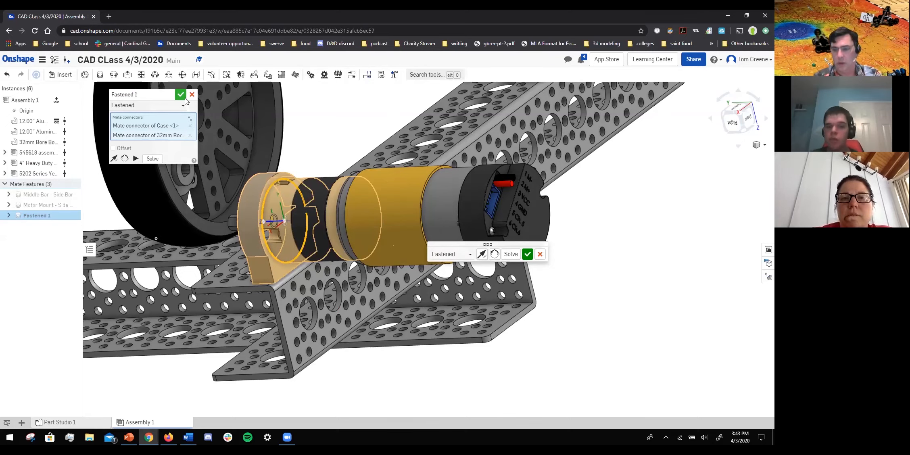
{"action": "left_click", "coordinate": [114, 159]}
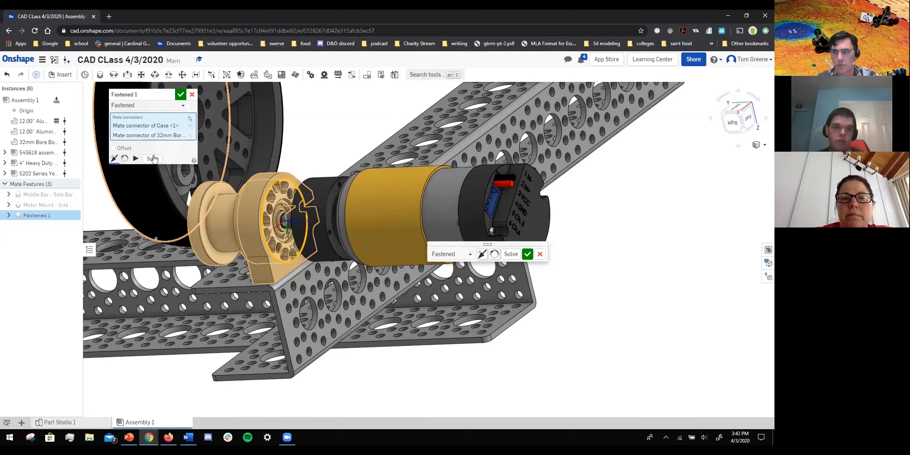
{"action": "right_click_drag", "start_coordinate": [289, 142], "coordinate": [320, 172]}
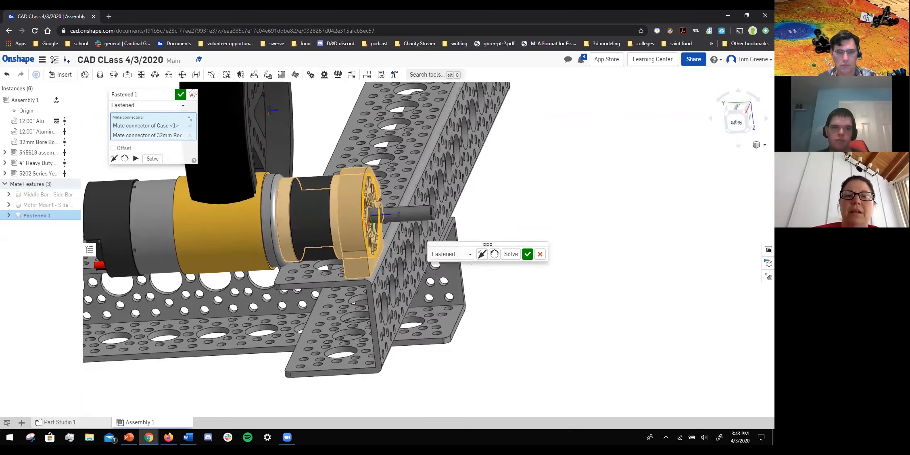
Name the mate "Motor - Motor Mount" and accept it.
{"action": "left_click", "coordinate": [172, 95]}
{"action": "type", "text": "M"}
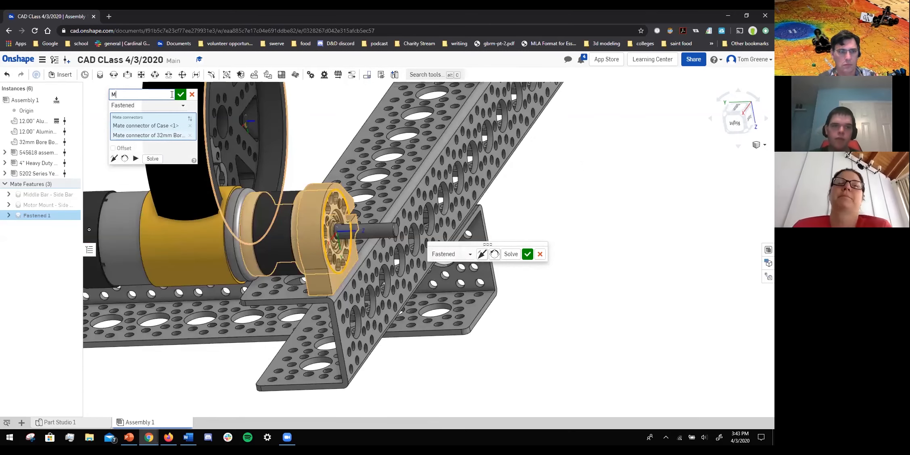
{"action": "type", "text": "otor - M"}
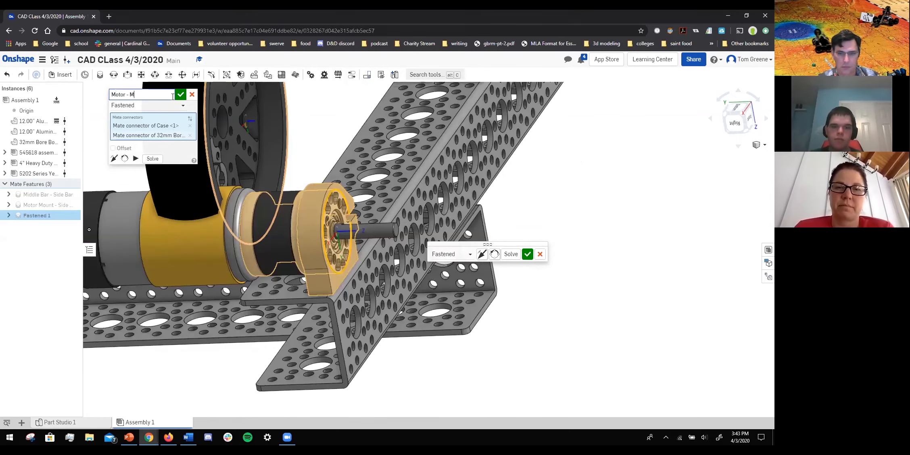
{"action": "type", "text": "otor Mount"}
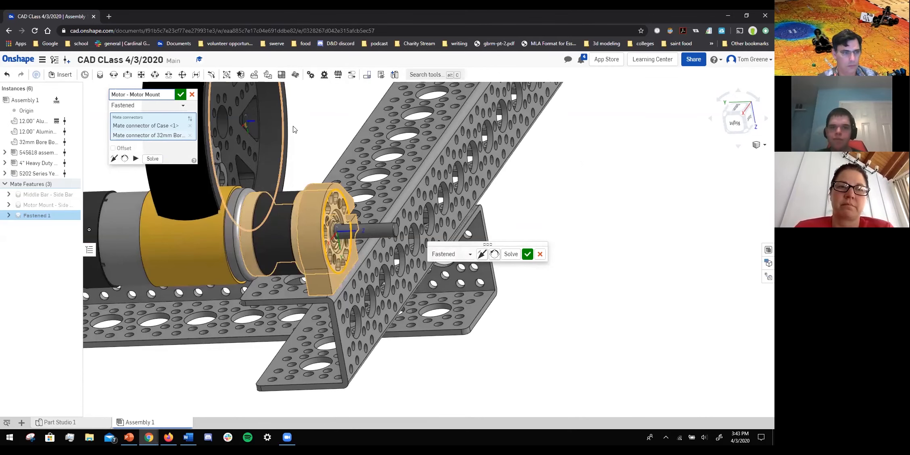
{"action": "key", "text": "Return"}
Examine how the motor sits in the clamp mount and select the Motor - Motor Mount mate.
{"action": "right_click_drag", "start_coordinate": [296, 150], "coordinate": [357, 207]}
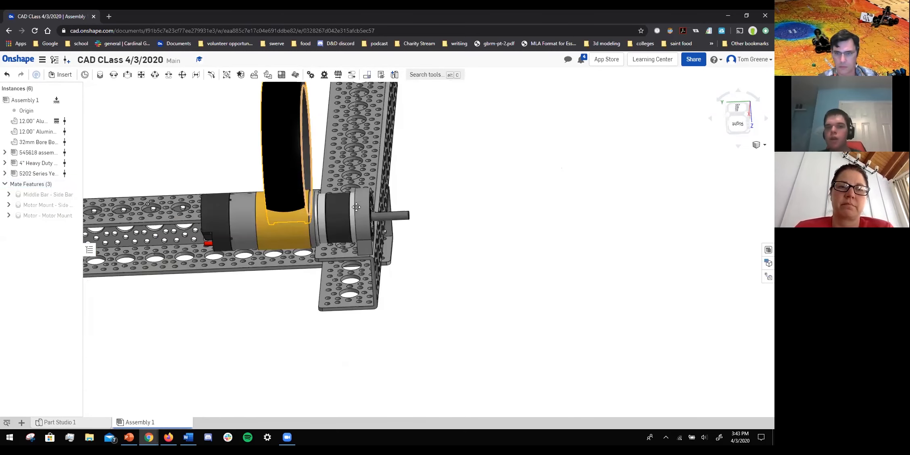
{"action": "scroll", "coordinate": [368, 200], "scroll_direction": "up", "scroll_amount": 3}
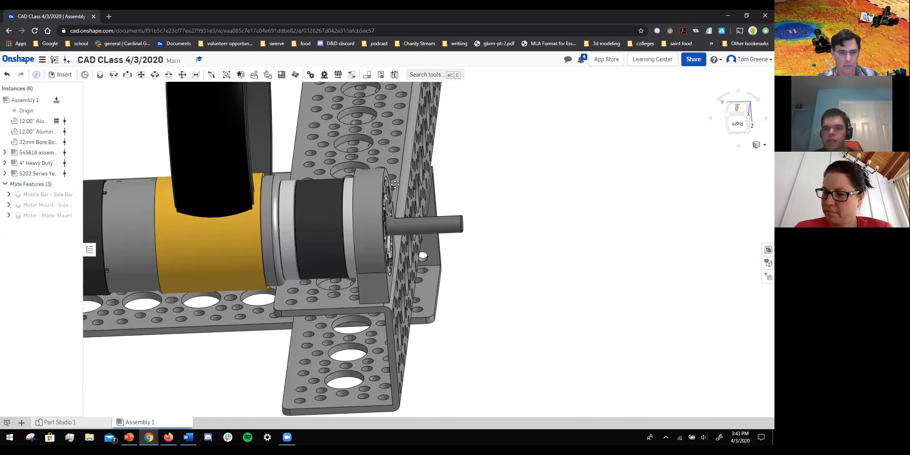
{"action": "right_click_drag", "start_coordinate": [395, 184], "coordinate": [349, 199]}
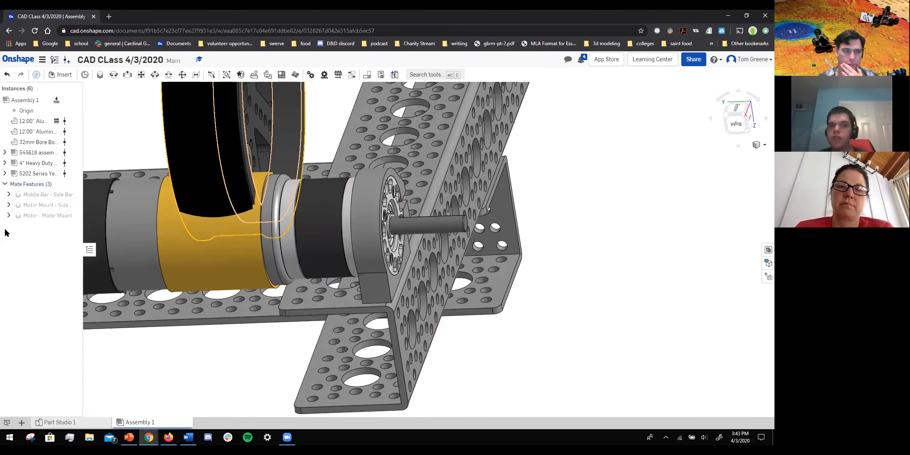
{"action": "left_click", "coordinate": [40, 218]}
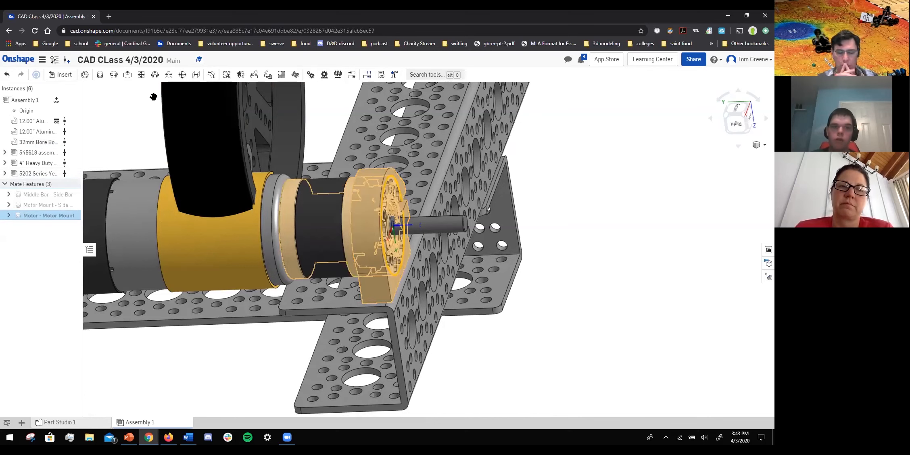
Open the Motor - Motor Mount mate for editing and enable its offset.
{"action": "double_click", "coordinate": [44, 214]}
{"action": "key", "text": "Escape"}
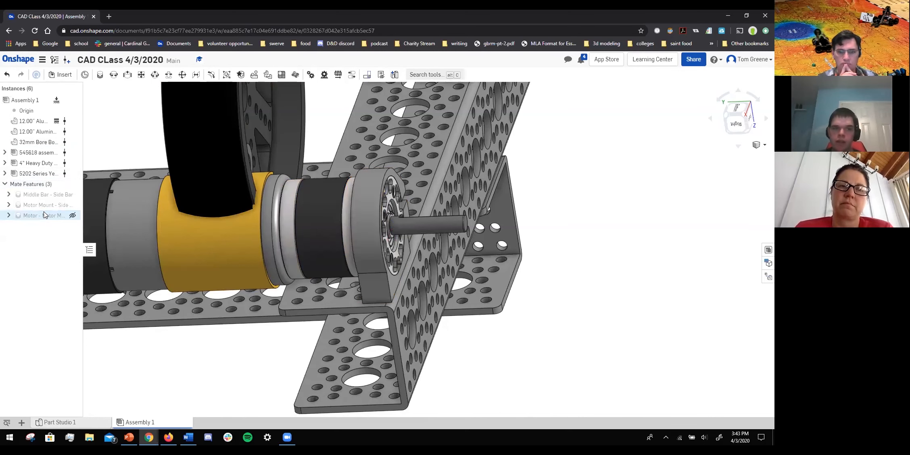
{"action": "right_click", "coordinate": [44, 215]}
{"action": "key", "text": "Escape"}
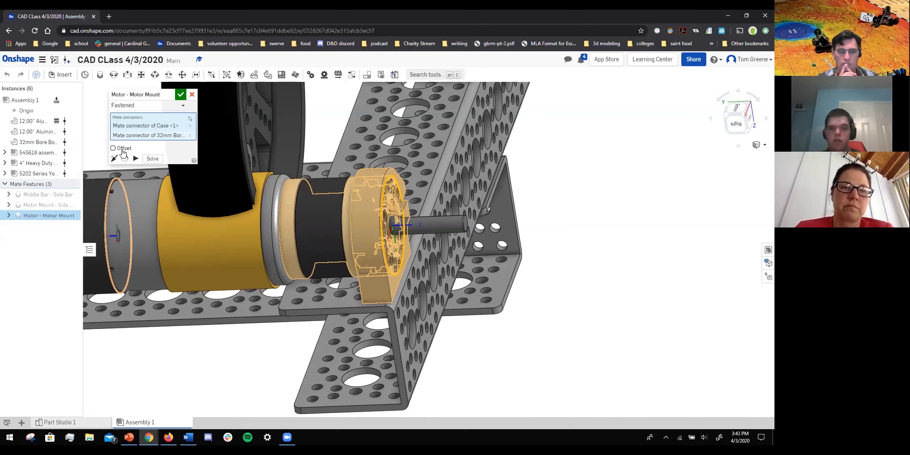
{"action": "left_click", "coordinate": [123, 150]}
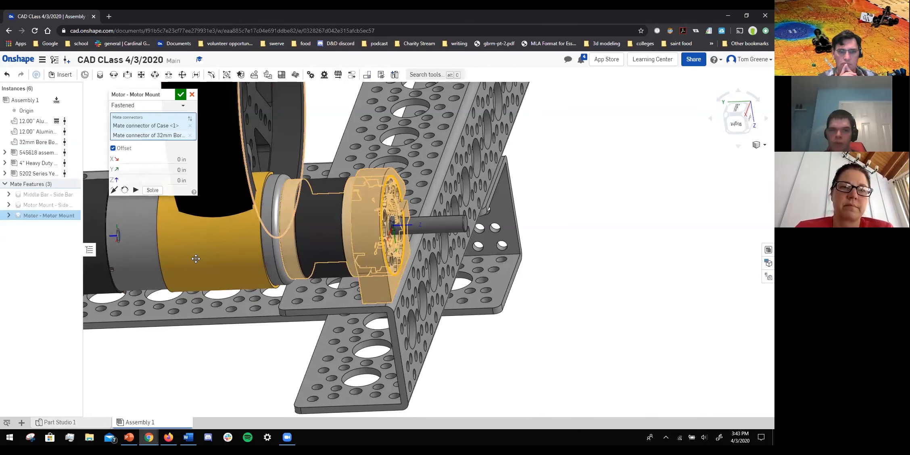
Try an X offset of 1 in on the Motor - Motor Mount mate.
{"action": "right_click_drag", "start_coordinate": [196, 259], "coordinate": [269, 245]}
{"action": "scroll", "coordinate": [268, 245], "scroll_direction": "up", "scroll_amount": 3}
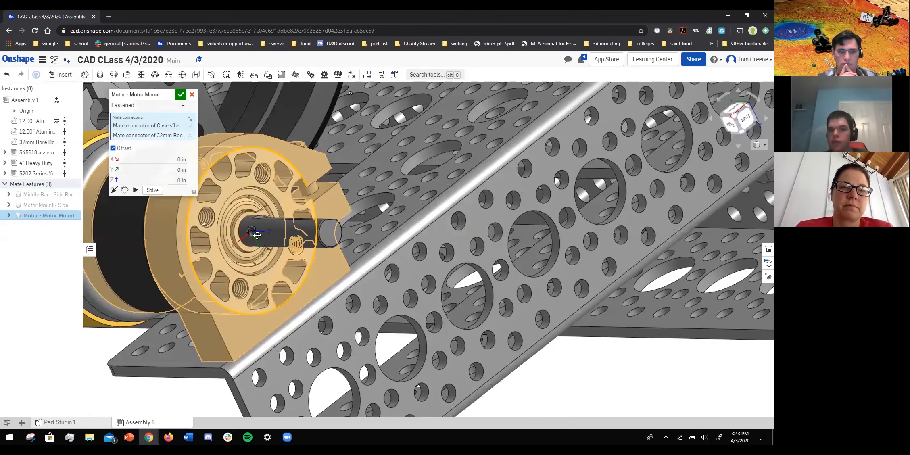
{"action": "scroll", "coordinate": [228, 234], "scroll_direction": "up", "scroll_amount": 1}
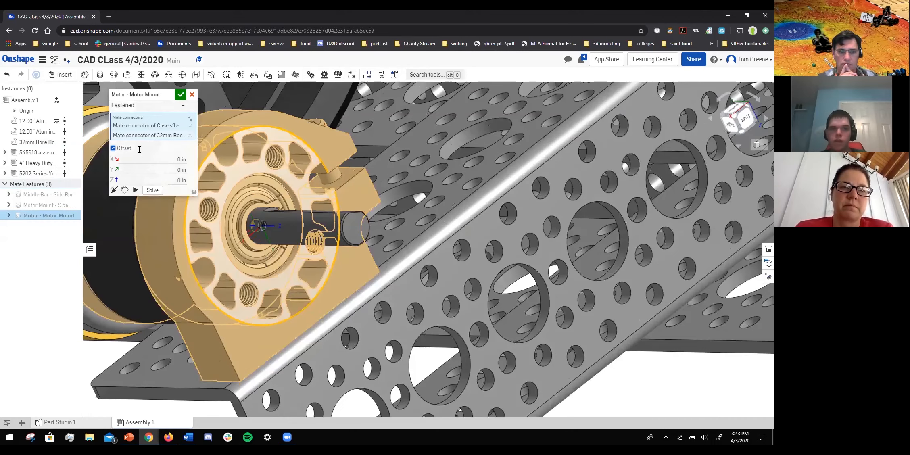
{"action": "left_click", "coordinate": [148, 159]}
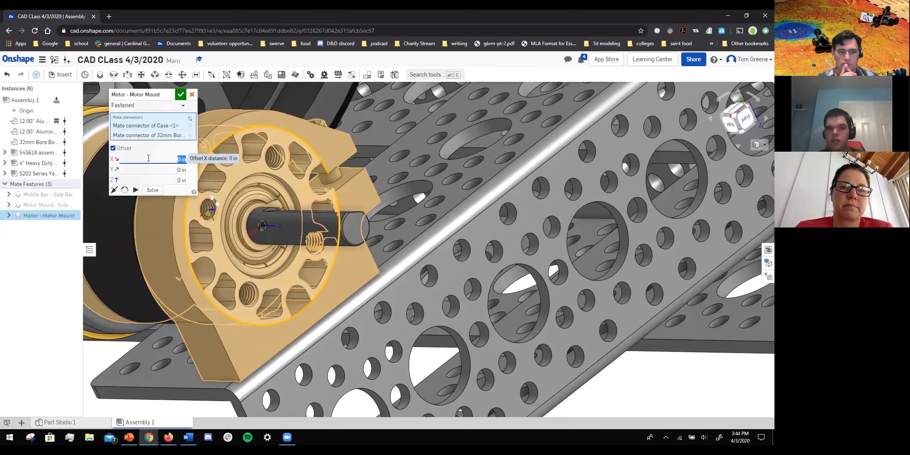
{"action": "type", "text": "1"}
{"action": "key", "text": "Return"}
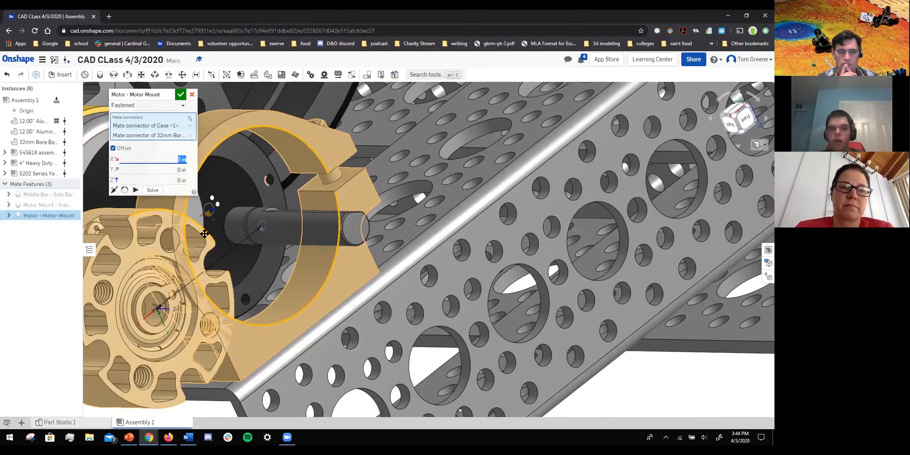
Try an X offset of -1 in on the mate and reset X to 0 in.
{"action": "right_click_drag", "start_coordinate": [194, 264], "coordinate": [168, 279]}
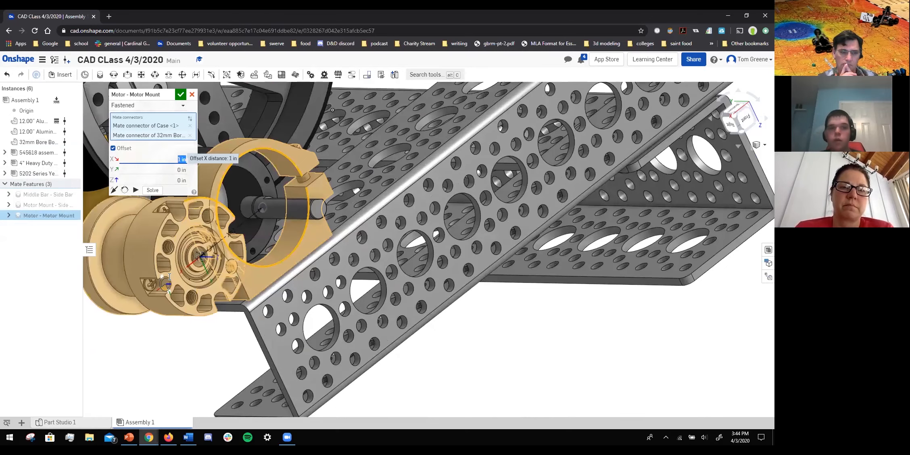
{"action": "left_click", "coordinate": [174, 160]}
{"action": "type", "text": "-"}
{"action": "key", "text": "Return"}
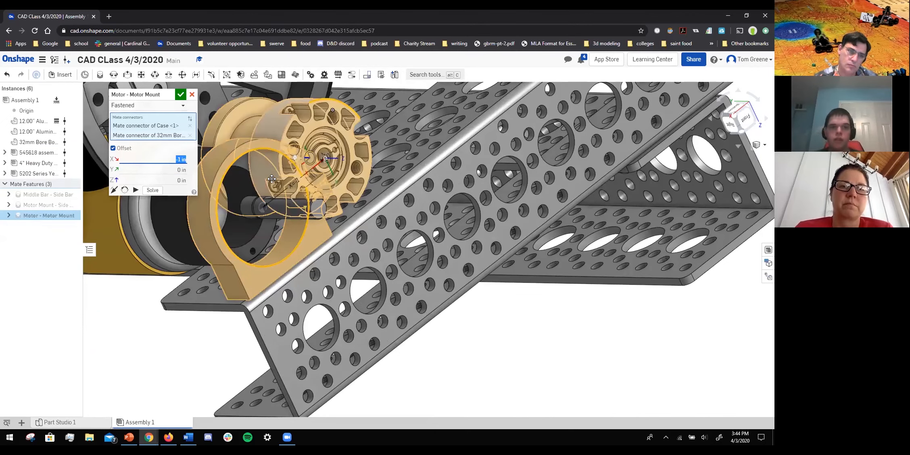
{"action": "type", "text": "0"}
{"action": "key", "text": "Return"}
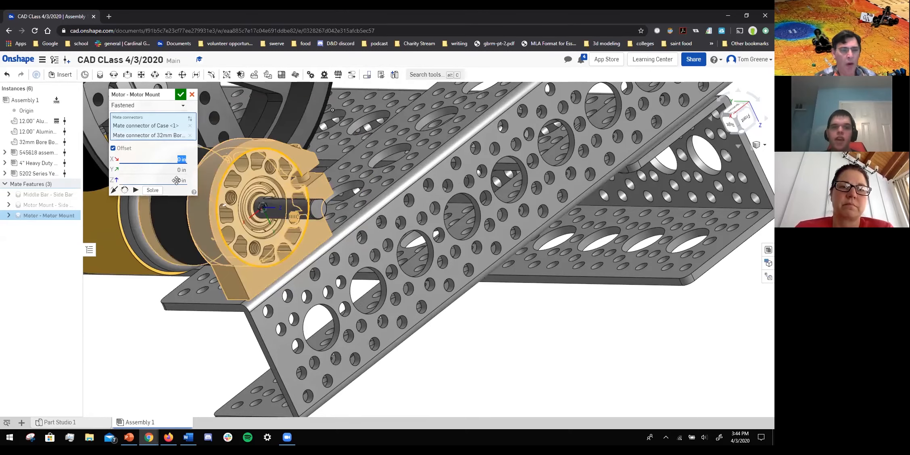
Try a Z offset of 1 in on the motor mate, reduce it to 0.5 in and accept the mate.
{"action": "key", "text": "Tab"}
{"action": "key", "text": "Tab"}
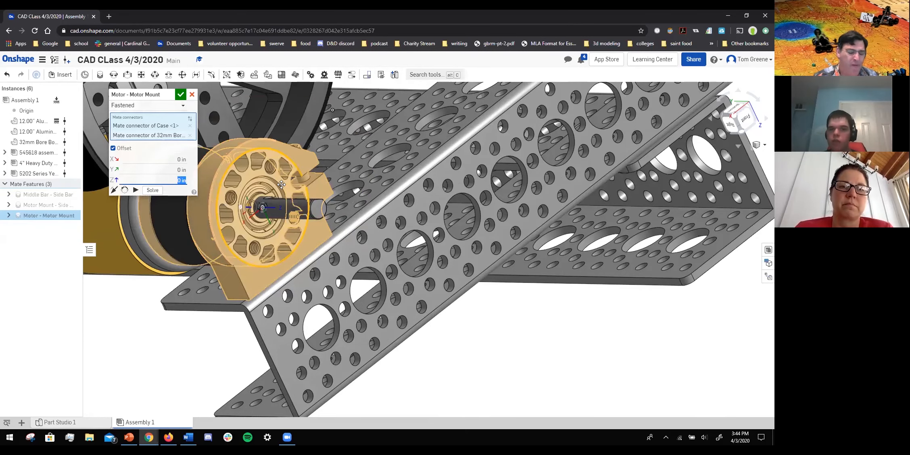
{"action": "scroll", "coordinate": [281, 184], "scroll_direction": "up", "scroll_amount": 3}
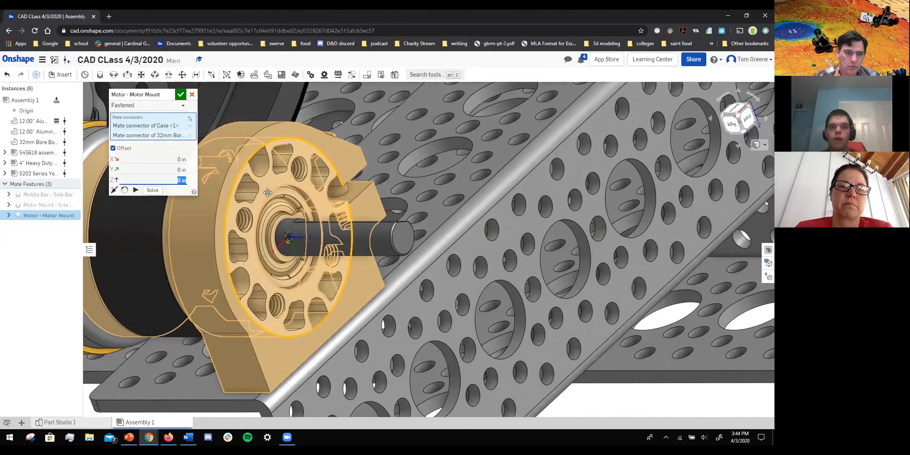
{"action": "type", "text": "1"}
{"action": "key", "text": "Return"}
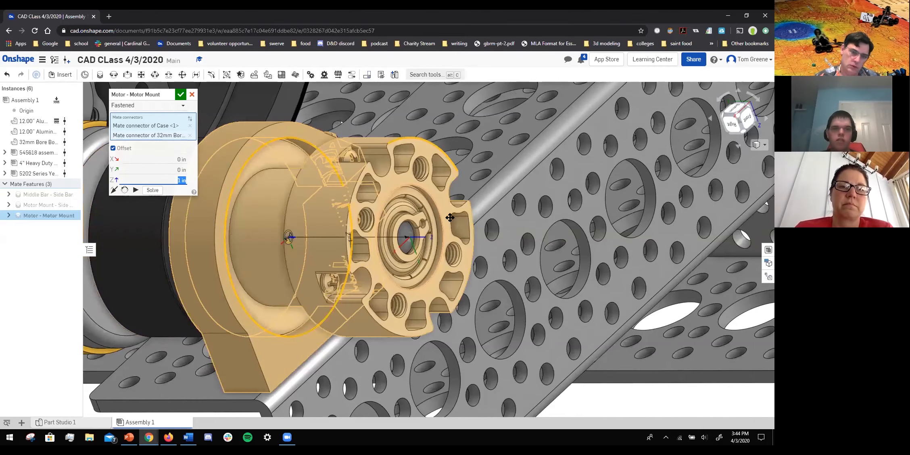
{"action": "right_click_drag", "start_coordinate": [172, 142], "coordinate": [172, 143]}
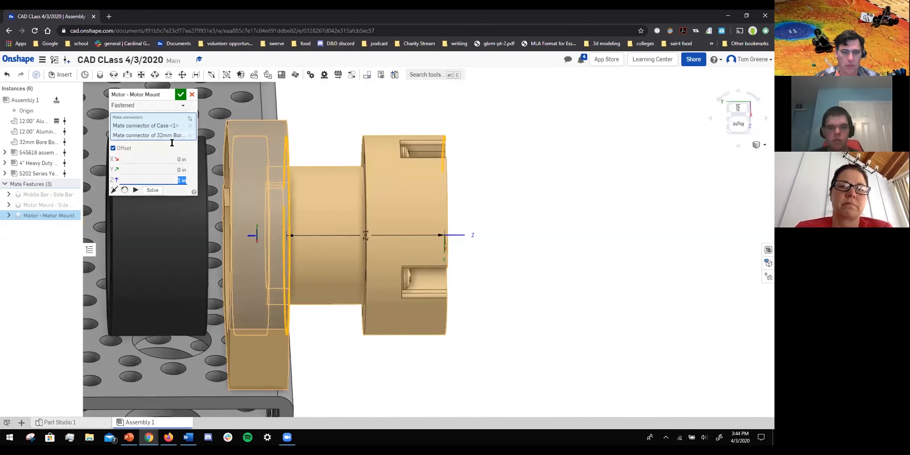
{"action": "type", "text": "0.5"}
{"action": "key", "text": "Return"}
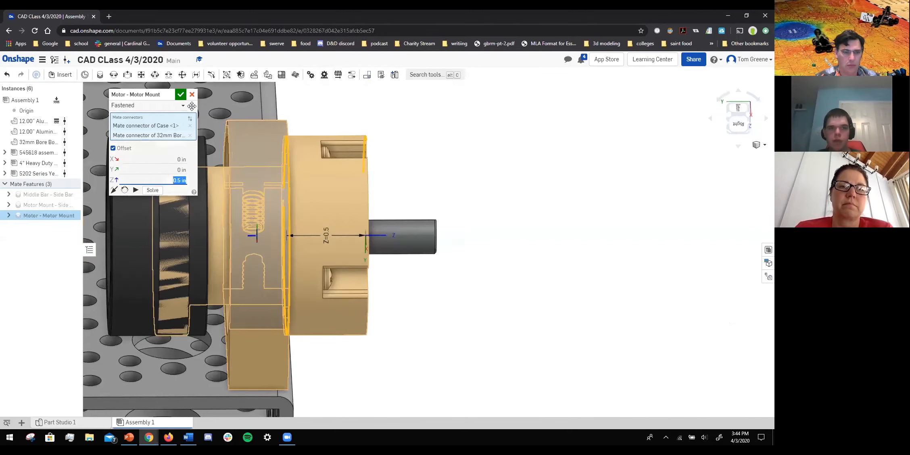
{"action": "left_click", "coordinate": [180, 97]}
Examine how the motor sits in the clamp mount and look at the wheel's clamping hub.
{"action": "right_click_drag", "start_coordinate": [296, 128], "coordinate": [275, 123]}
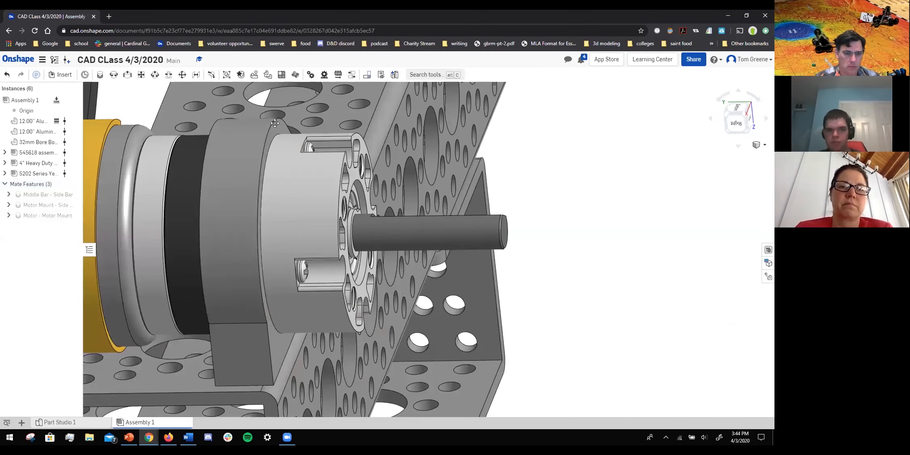
{"action": "scroll", "coordinate": [226, 147], "scroll_direction": "down", "scroll_amount": 3}
{"action": "right_click_drag", "start_coordinate": [225, 147], "coordinate": [271, 178]}
{"action": "scroll", "coordinate": [295, 167], "scroll_direction": "down", "scroll_amount": 1}
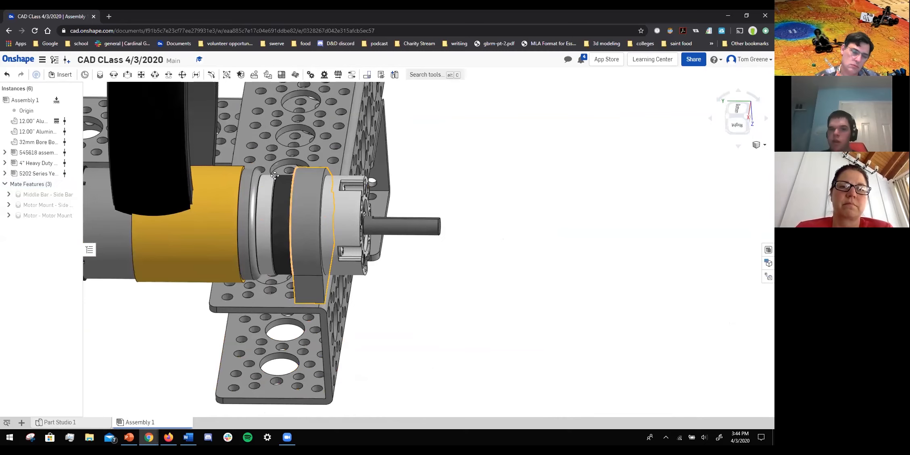
{"action": "scroll", "coordinate": [275, 175], "scroll_direction": "down", "scroll_amount": 3}
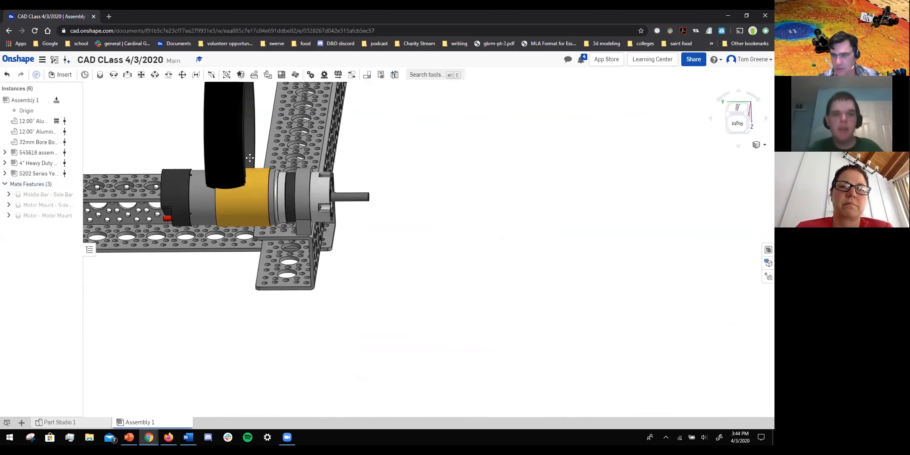
{"action": "right_click_drag", "start_coordinate": [322, 167], "coordinate": [388, 248]}
{"action": "scroll", "coordinate": [260, 179], "scroll_direction": "up", "scroll_amount": 4}
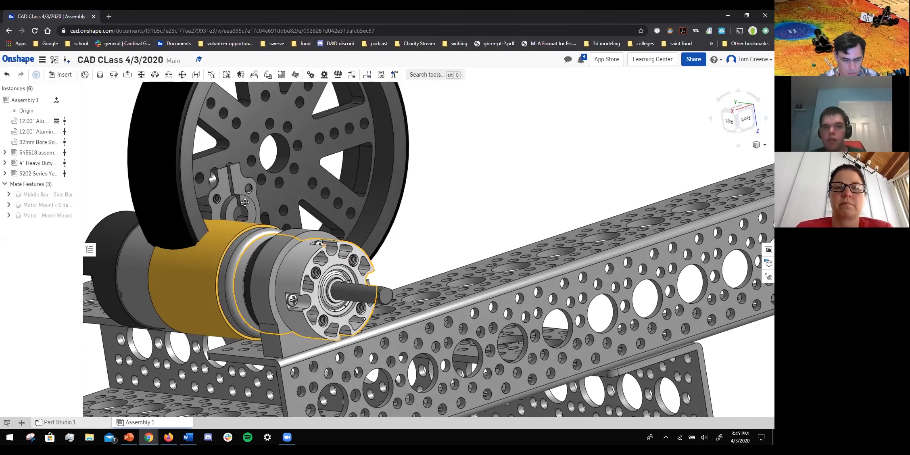
Start a Fastened mate with the circular edge of the wheel's clamping hub bore as its first connector.
{"action": "key", "text": "m"}
{"action": "scroll", "coordinate": [485, 358], "scroll_direction": "up", "scroll_amount": 3}
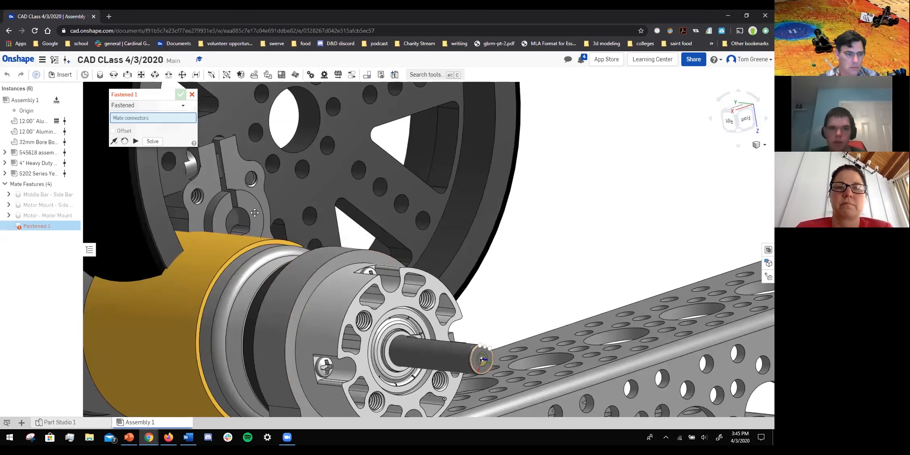
{"action": "scroll", "coordinate": [295, 226], "scroll_direction": "up", "scroll_amount": 1}
{"action": "scroll", "coordinate": [217, 222], "scroll_direction": "up", "scroll_amount": 2}
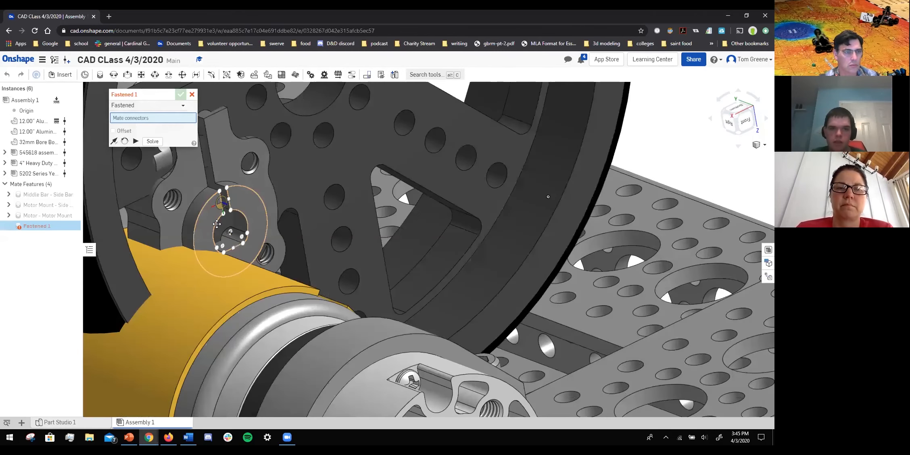
{"action": "scroll", "coordinate": [284, 207], "scroll_direction": "up", "scroll_amount": 3}
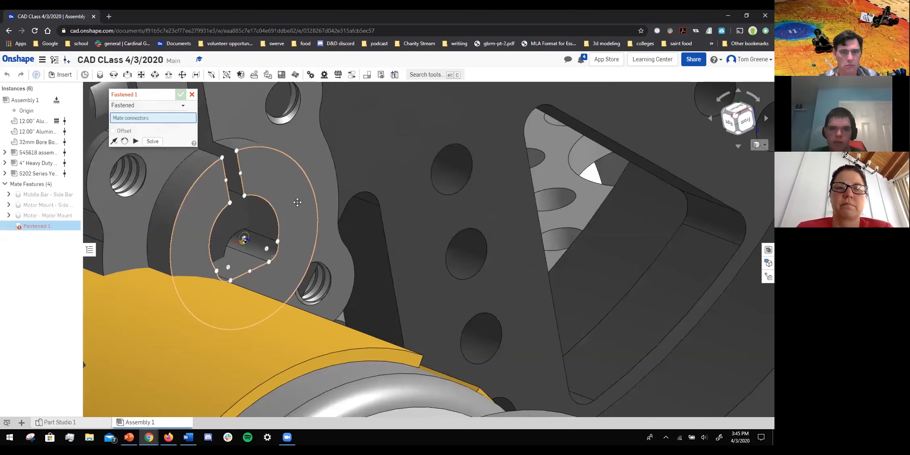
{"action": "scroll", "coordinate": [297, 202], "scroll_direction": "up", "scroll_amount": 2}
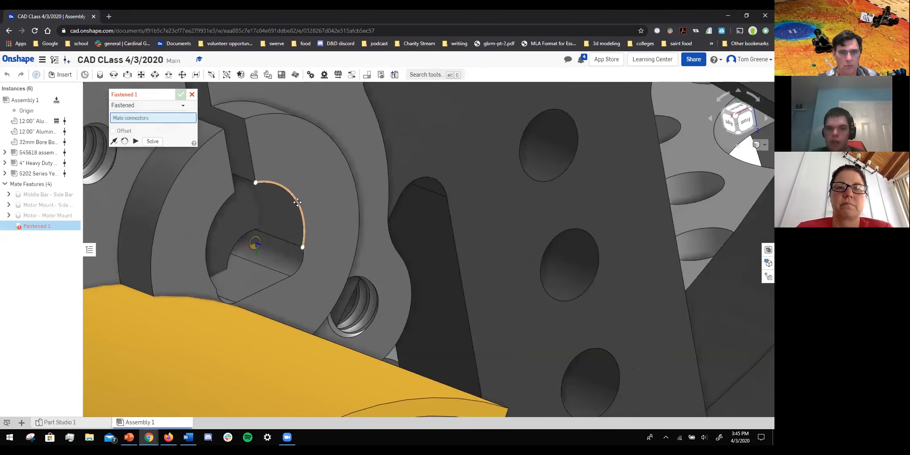
{"action": "left_click", "coordinate": [297, 202]}
Examine the end of the motor shaft and the side bar beneath it from several angles.
{"action": "scroll", "coordinate": [297, 203], "scroll_direction": "down", "scroll_amount": 5}
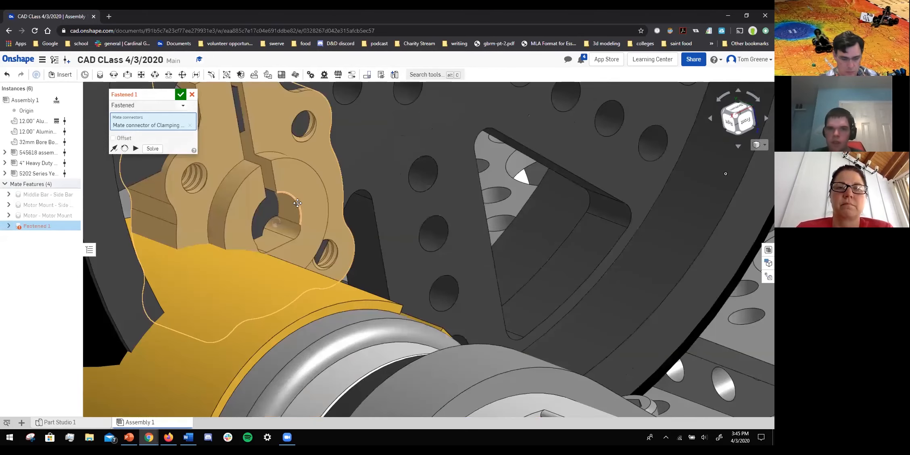
{"action": "key", "text": "f"}
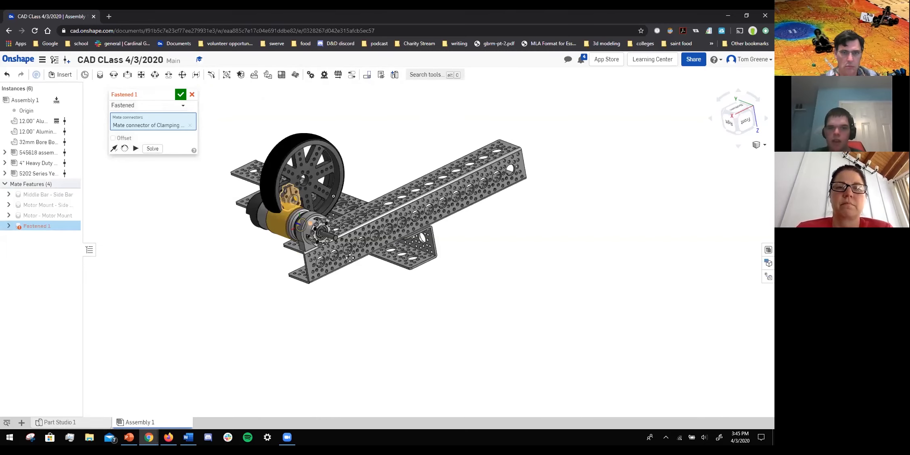
{"action": "scroll", "coordinate": [351, 258], "scroll_direction": "up", "scroll_amount": 5}
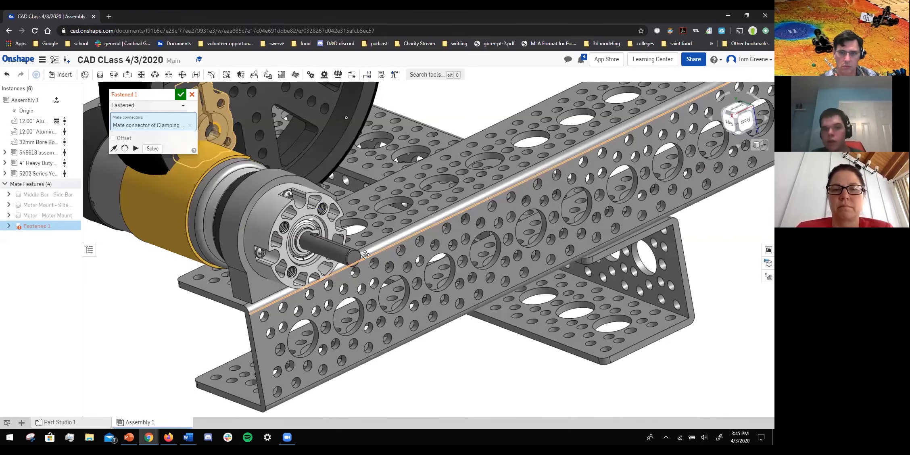
{"action": "scroll", "coordinate": [365, 255], "scroll_direction": "up", "scroll_amount": 5}
{"action": "scroll", "coordinate": [365, 255], "scroll_direction": "up", "scroll_amount": 3}
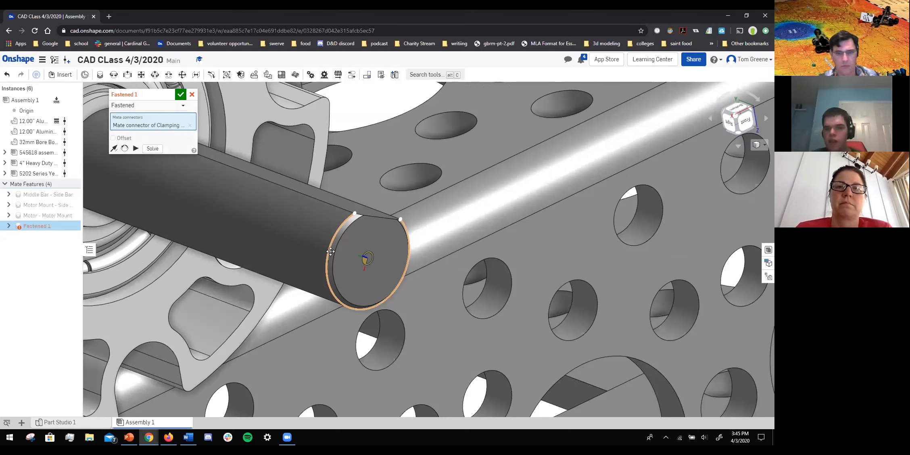
{"action": "scroll", "coordinate": [397, 226], "scroll_direction": "down", "scroll_amount": 2}
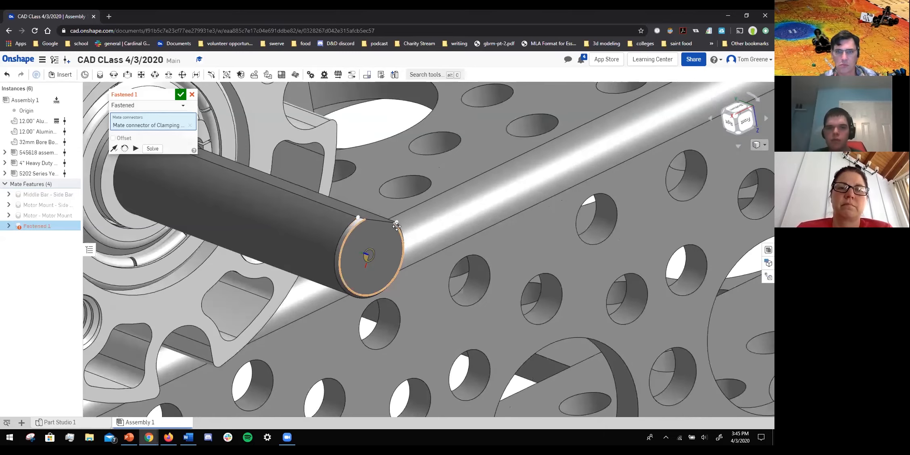
{"action": "scroll", "coordinate": [397, 226], "scroll_direction": "down", "scroll_amount": 6}
{"action": "right_click_drag", "start_coordinate": [271, 331], "coordinate": [313, 264]}
{"action": "scroll", "coordinate": [267, 340], "scroll_direction": "down", "scroll_amount": 3}
{"action": "scroll", "coordinate": [264, 341], "scroll_direction": "up", "scroll_amount": 5}
{"action": "right_click_drag", "start_coordinate": [264, 341], "coordinate": [267, 349]}
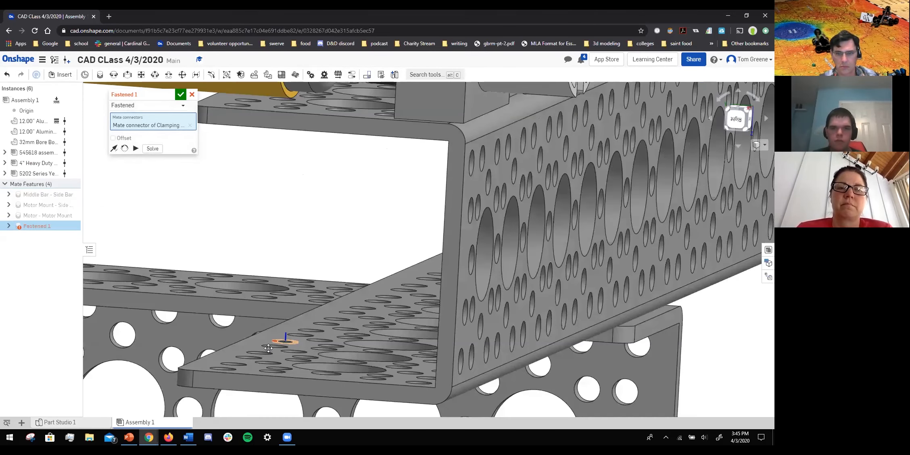
{"action": "scroll", "coordinate": [268, 347], "scroll_direction": "down", "scroll_amount": 5}
{"action": "scroll", "coordinate": [341, 307], "scroll_direction": "down", "scroll_amount": 4}
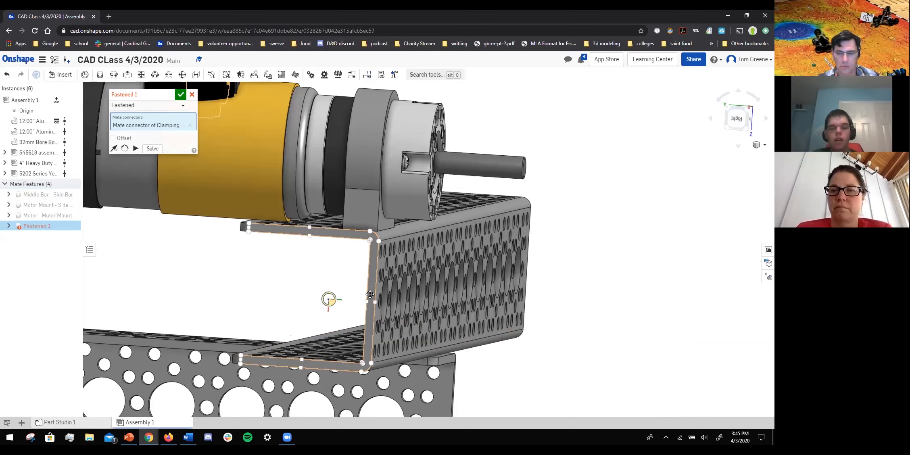
Choose the circular edge at the end of the motor shaft as the second connector of the Fastened mate.
{"action": "right_click_drag", "start_coordinate": [364, 278], "coordinate": [531, 171]}
{"action": "scroll", "coordinate": [527, 172], "scroll_direction": "up", "scroll_amount": 2}
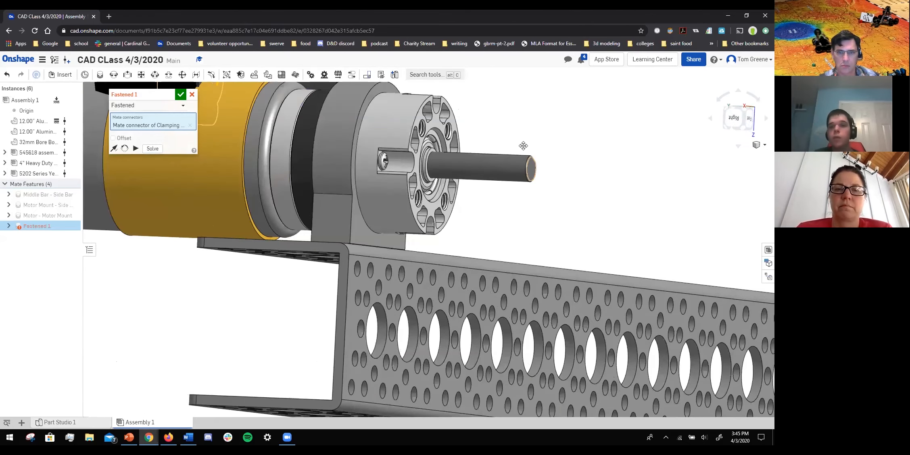
{"action": "scroll", "coordinate": [527, 173], "scroll_direction": "up", "scroll_amount": 2}
{"action": "scroll", "coordinate": [527, 171], "scroll_direction": "up", "scroll_amount": 2}
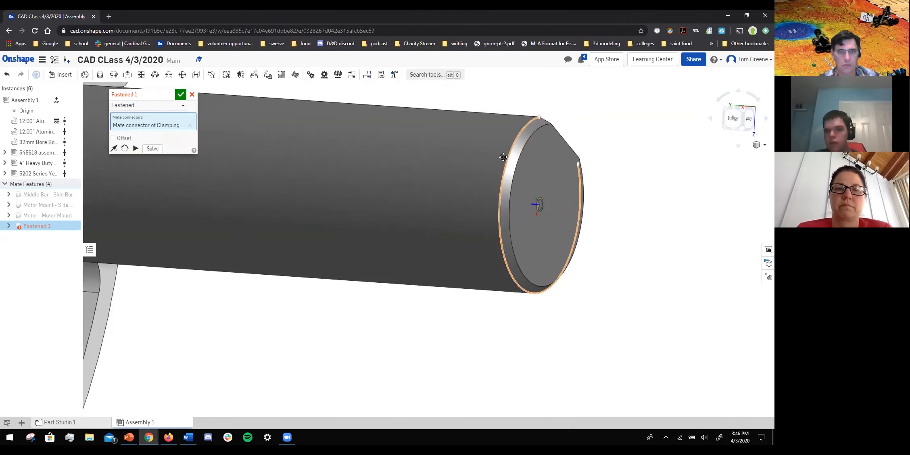
{"action": "left_click", "coordinate": [499, 220]}
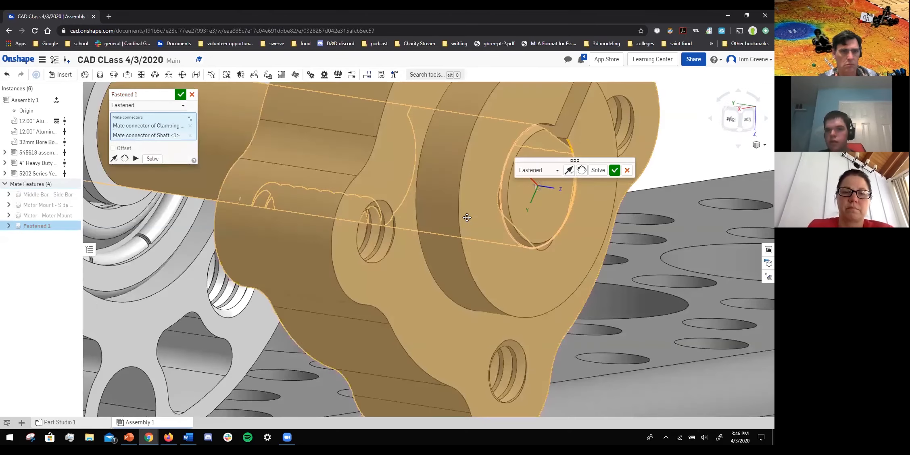
Turn the clamping hub about the shaft axis by two 90-degree reorientations to bring its D-bore flat toward the shaft's flat.
{"action": "scroll", "coordinate": [472, 218], "scroll_direction": "down", "scroll_amount": 5}
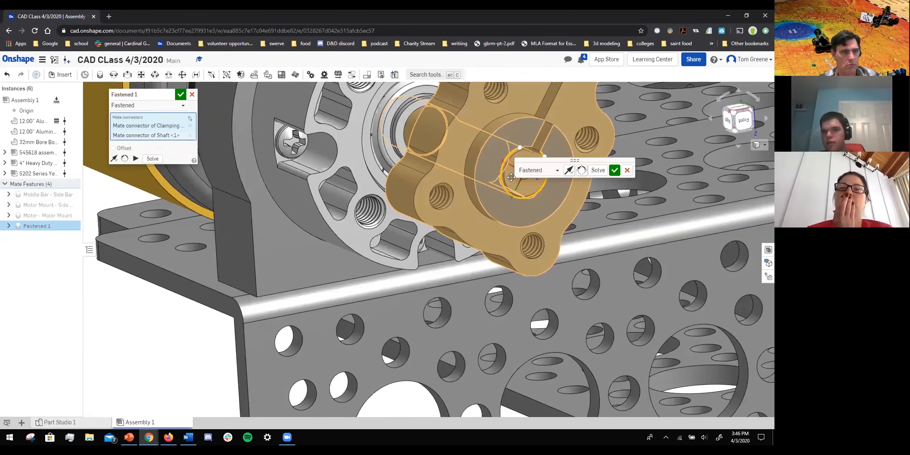
{"action": "scroll", "coordinate": [472, 252], "scroll_direction": "down", "scroll_amount": 3}
{"action": "scroll", "coordinate": [472, 252], "scroll_direction": "up", "scroll_amount": 5}
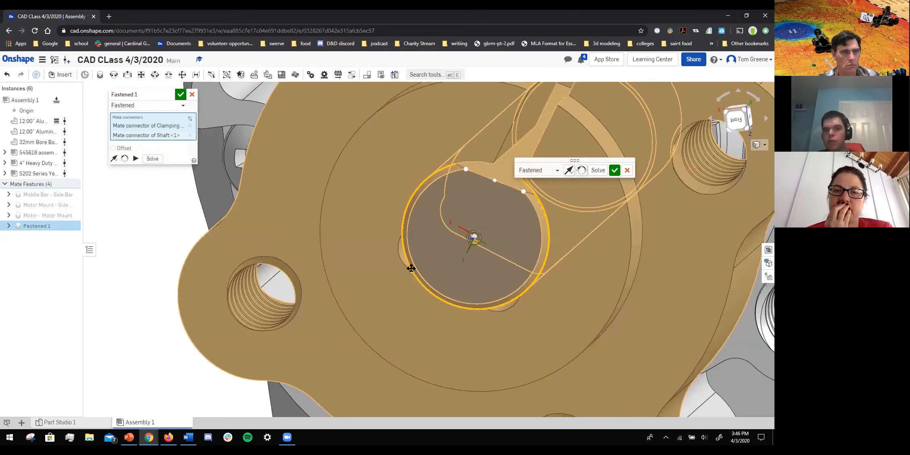
{"action": "right_click_drag", "start_coordinate": [410, 265], "coordinate": [412, 269]}
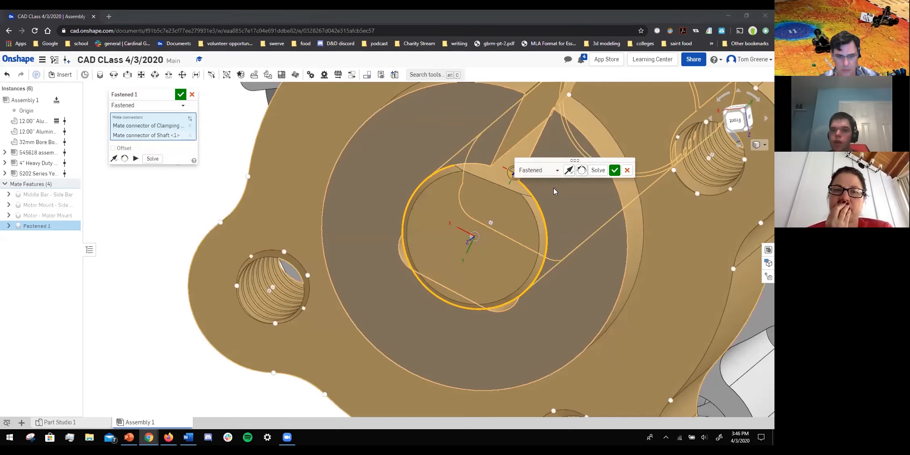
{"action": "left_click", "coordinate": [583, 172]}
{"action": "left_click", "coordinate": [583, 172]}
{"action": "right_click_drag", "start_coordinate": [450, 229], "coordinate": [252, 154]}
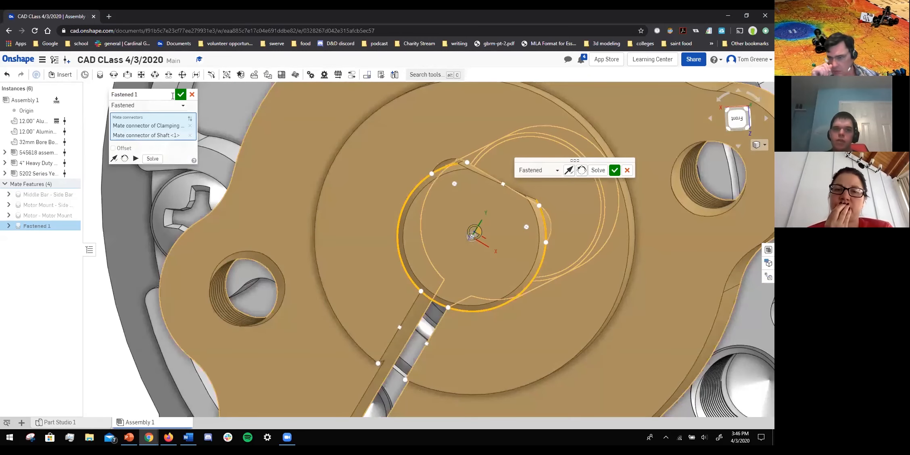
Name the Fastened mate "Motor hub - Axle" and accept it.
{"action": "left_click", "coordinate": [172, 95]}
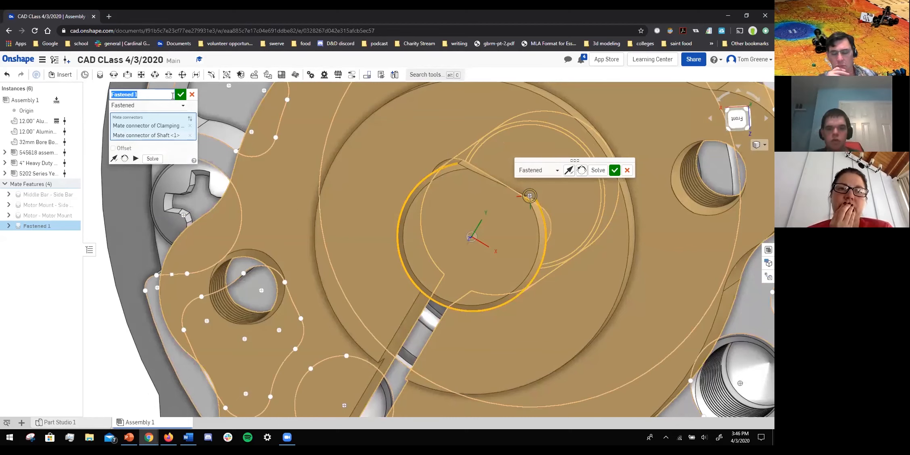
{"action": "type", "text": "Motor hub"}
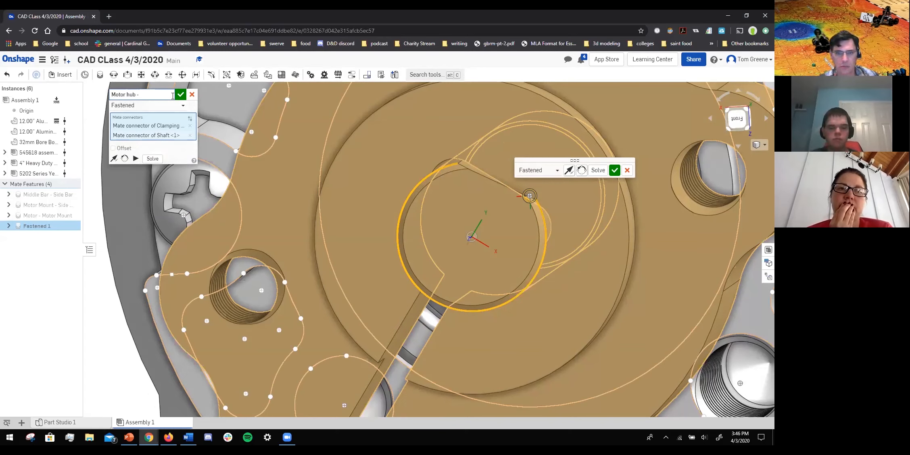
{"action": "type", "text": "- Axle"}
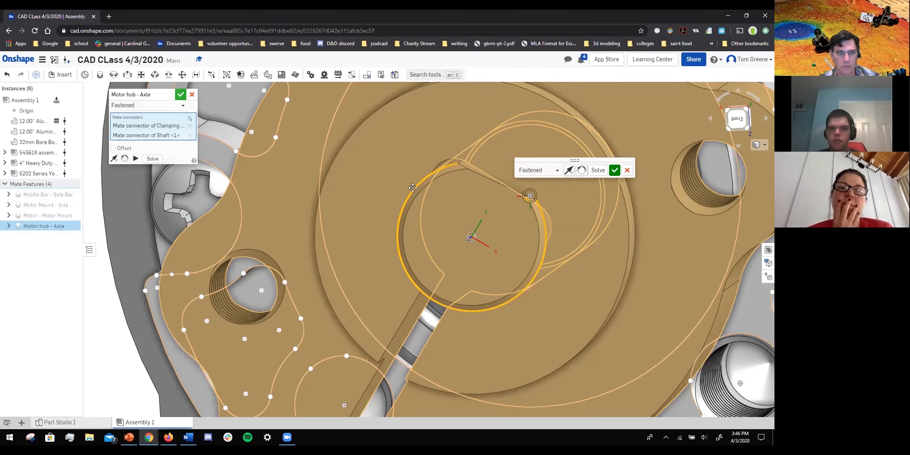
{"action": "key", "text": "Return"}
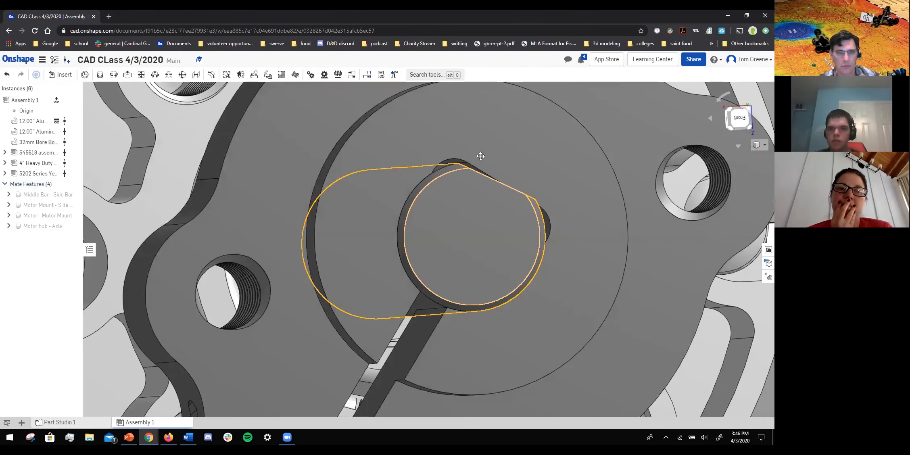
Measure the angle between the hub bore's flat face and the shaft's flat face, copy the value and clear the selection.
{"action": "scroll", "coordinate": [470, 173], "scroll_direction": "up", "scroll_amount": 6}
{"action": "left_click", "coordinate": [454, 201]}
{"action": "right_click_drag", "start_coordinate": [453, 201], "coordinate": [471, 205]}
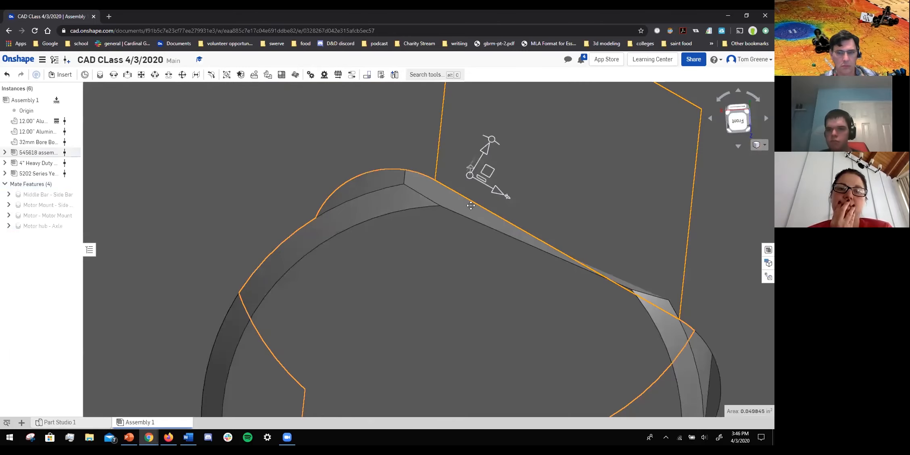
{"action": "left_click", "coordinate": [471, 206]}
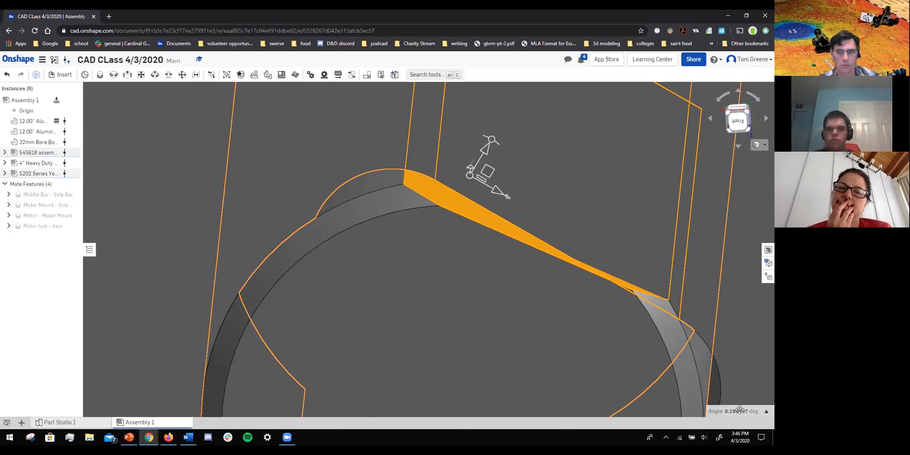
{"action": "left_click", "coordinate": [738, 410]}
{"action": "key", "text": "ctrl+c"}
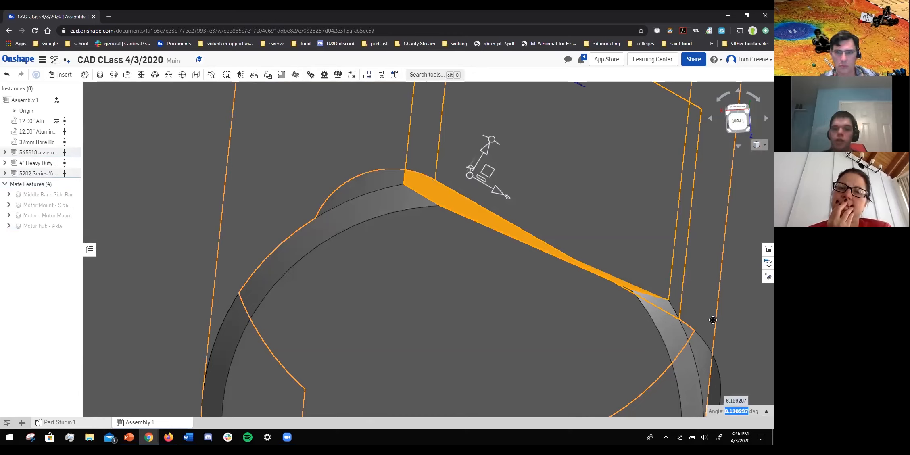
{"action": "scroll", "coordinate": [696, 290], "scroll_direction": "down", "scroll_amount": 5}
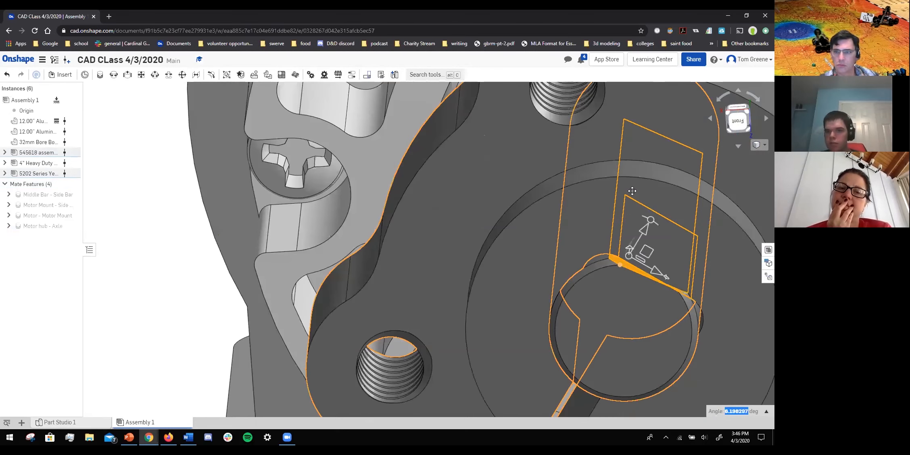
{"action": "scroll", "coordinate": [633, 191], "scroll_direction": "down", "scroll_amount": 3}
{"action": "key", "text": "Escape"}
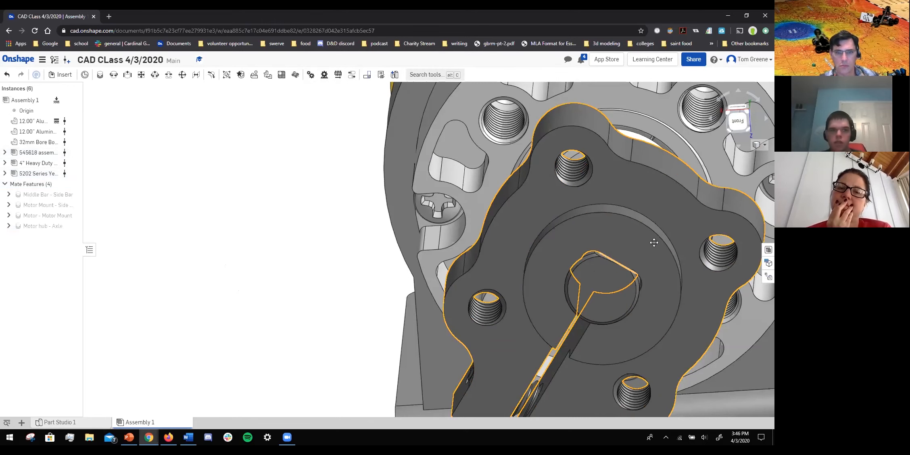
Open the clamping hub's mate connector under the Motor hub - Axle mate for editing and enable Move.
{"action": "right_click_drag", "start_coordinate": [654, 243], "coordinate": [621, 241]}
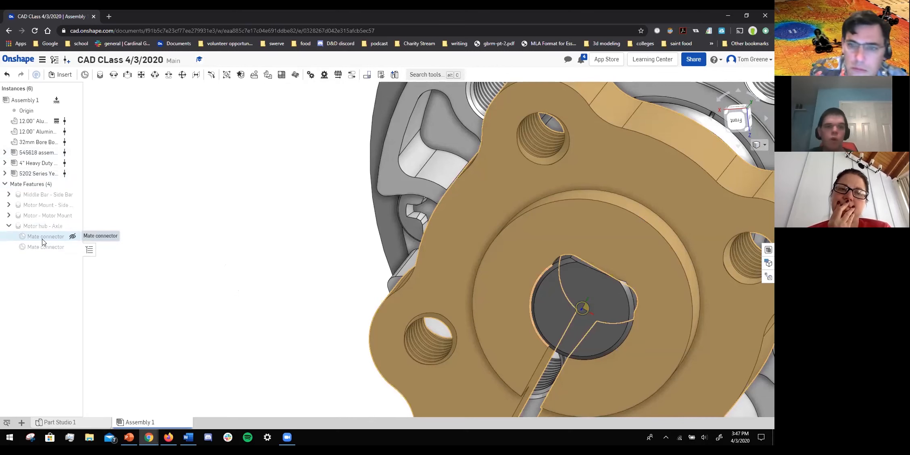
{"action": "right_click", "coordinate": [43, 241]}
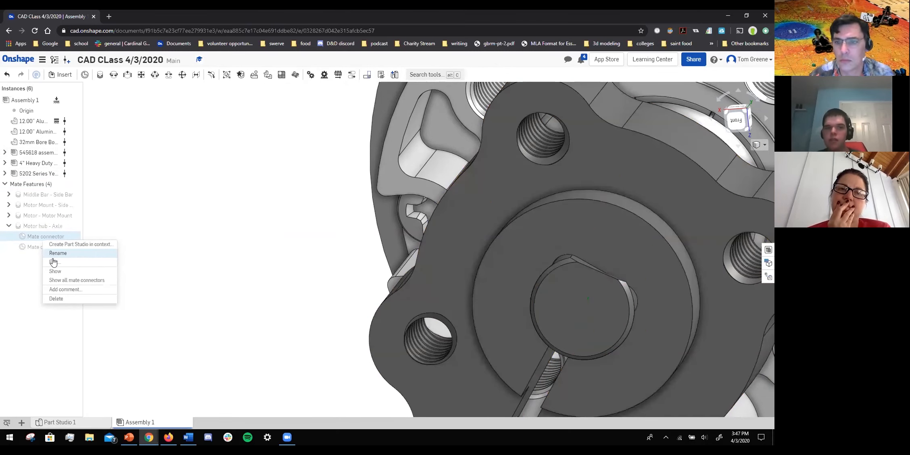
{"action": "left_click", "coordinate": [52, 261]}
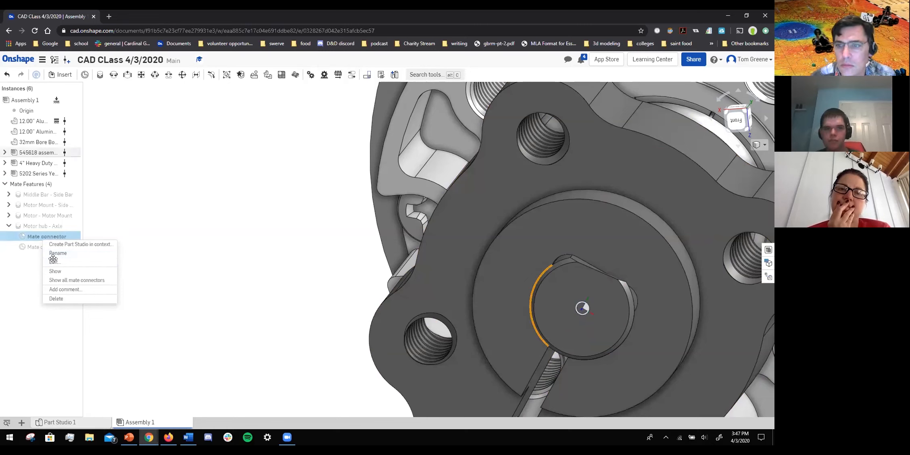
{"action": "left_click", "coordinate": [119, 149]}
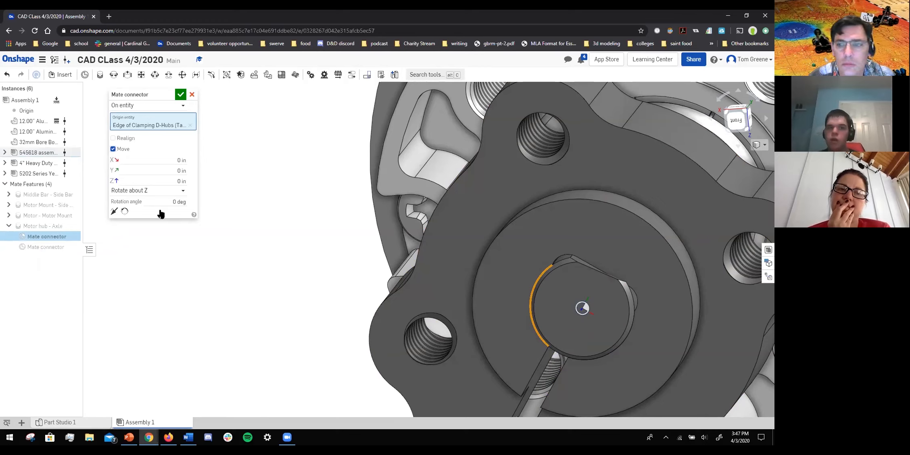
Try rotating the hub's mate connector about Z by the copied 6.198297 deg, then by -6.198297 deg.
{"action": "left_click", "coordinate": [182, 194]}
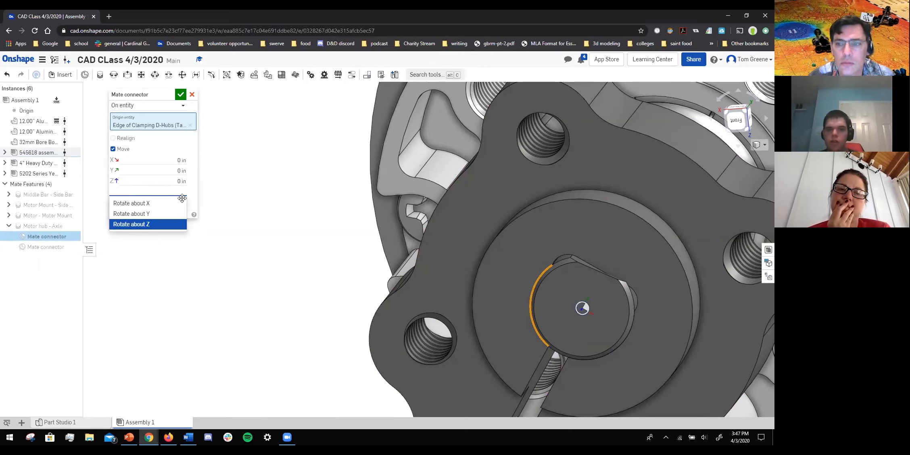
{"action": "left_click", "coordinate": [183, 199]}
{"action": "key", "text": "ctrl+v"}
{"action": "left_click", "coordinate": [159, 205]}
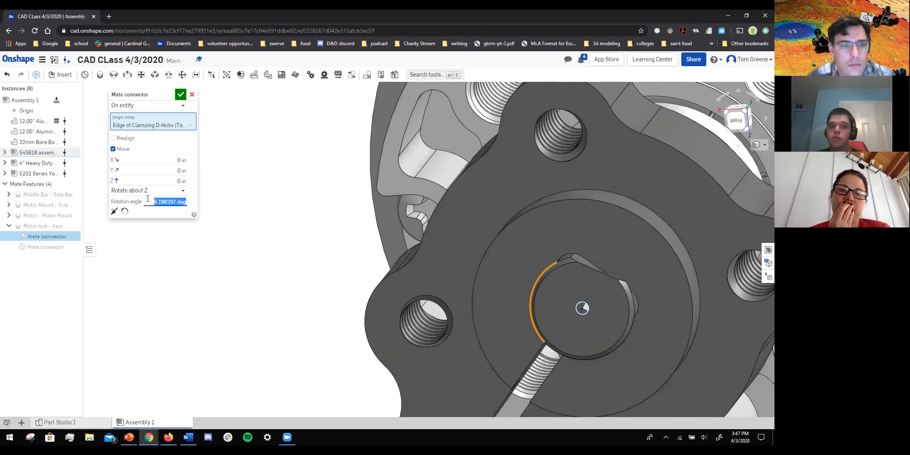
{"action": "key", "text": "Home"}
{"action": "type", "text": "-"}
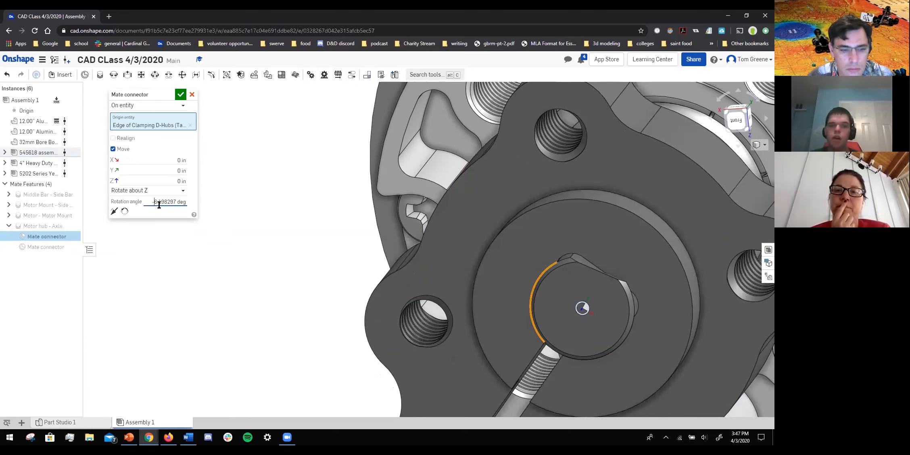
{"action": "key", "text": "Return"}
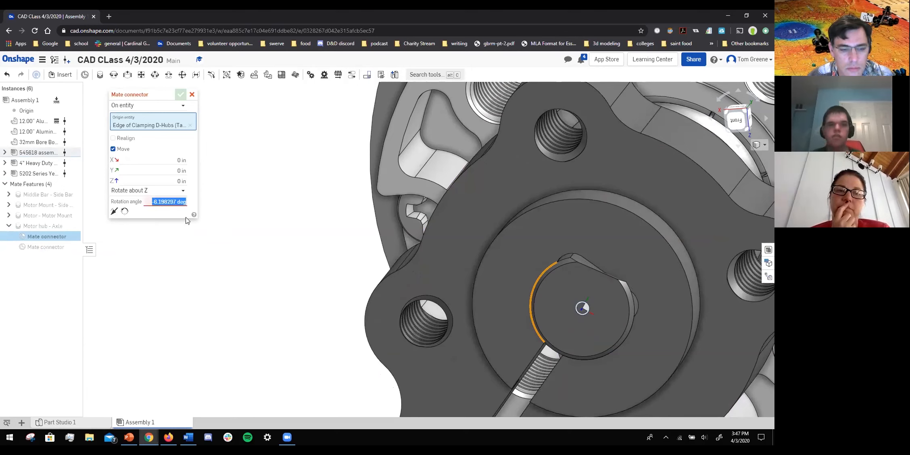
Set the hub mate connector's rotation angle about Z to 360-6.198297 deg and accept the change.
{"action": "key", "text": "BackSpace"}
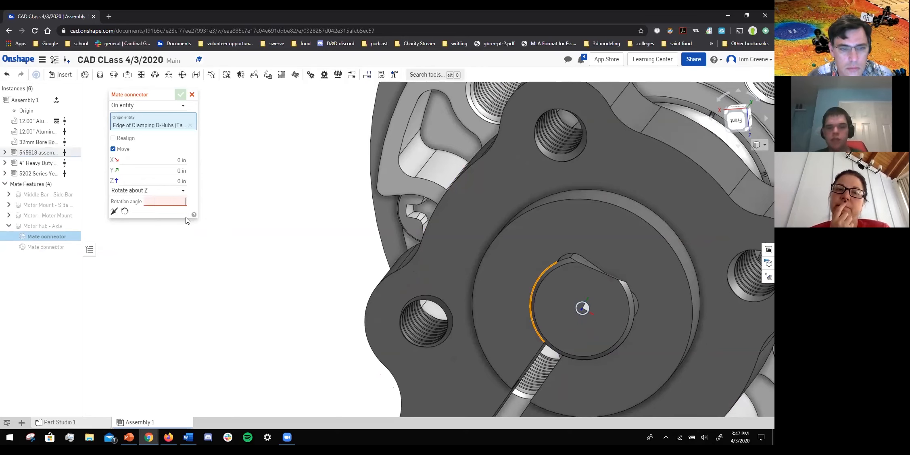
{"action": "type", "text": "360"}
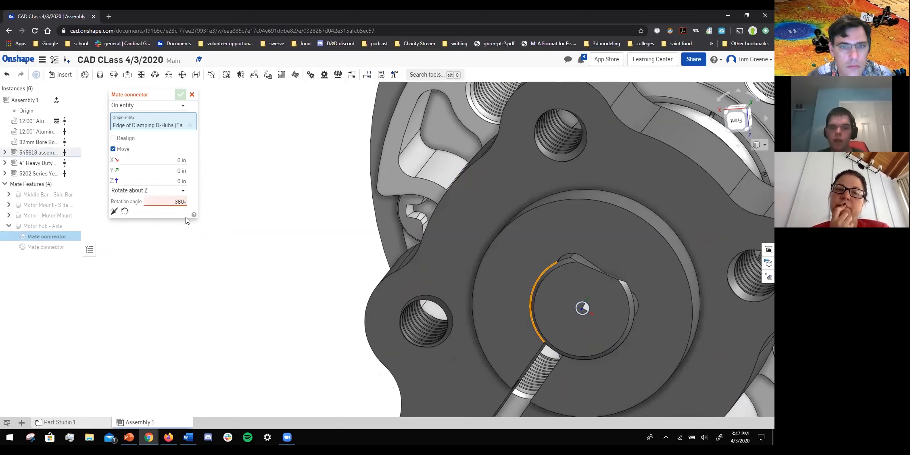
{"action": "type", "text": "-"}
{"action": "key", "text": "ctrl+v"}
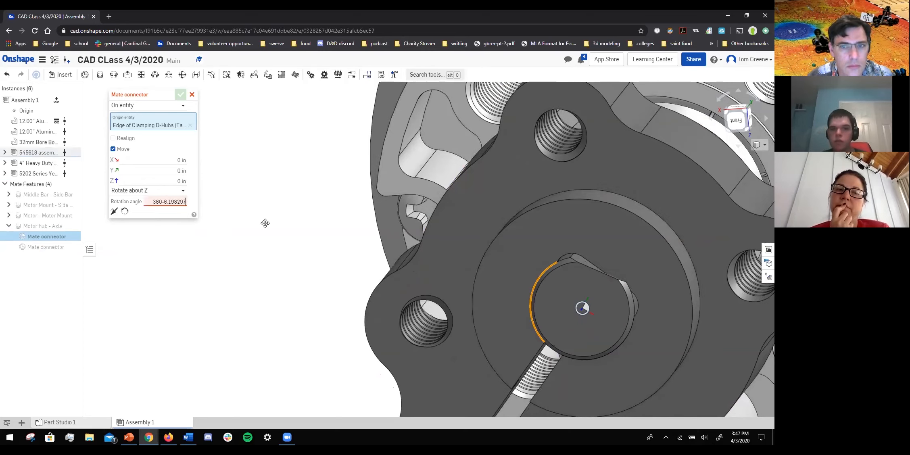
{"action": "key", "text": "Return"}
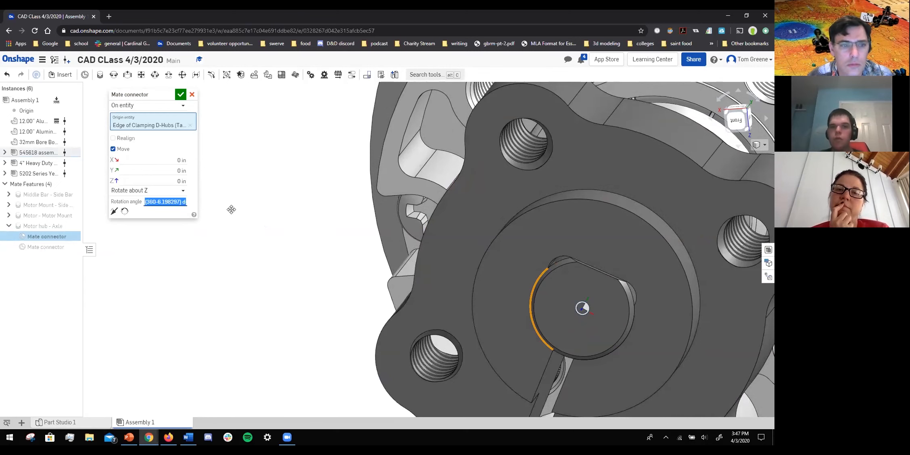
{"action": "left_click", "coordinate": [179, 95]}
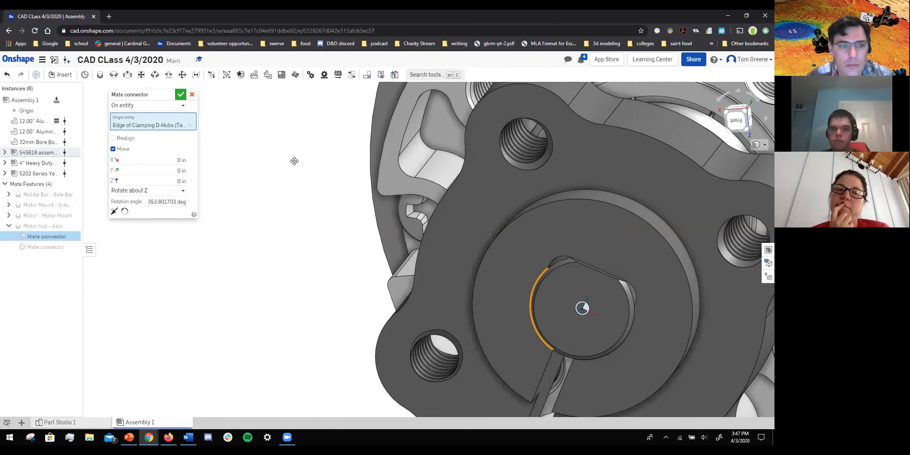
Edit the Motor hub - Axle mate, enable its offset and set the Z distance to 0.3 in.
{"action": "scroll", "coordinate": [290, 179], "scroll_direction": "up", "scroll_amount": 2}
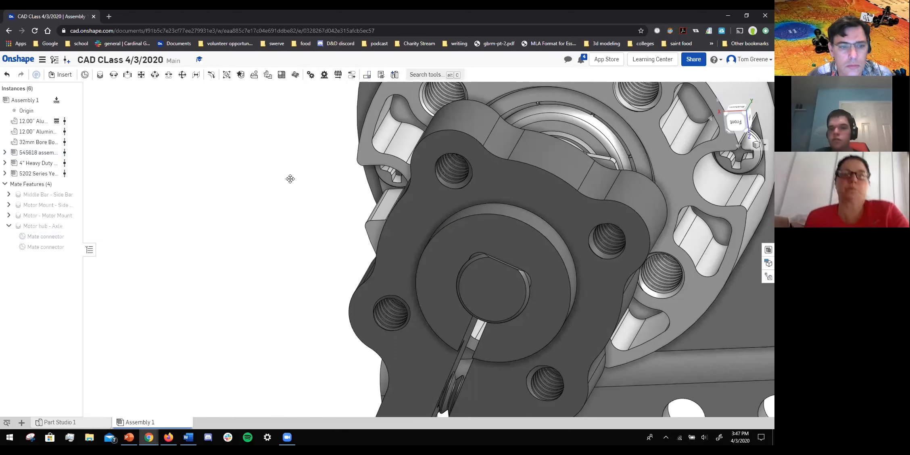
{"action": "right_click_drag", "start_coordinate": [331, 193], "coordinate": [341, 220]}
{"action": "scroll", "coordinate": [418, 205], "scroll_direction": "down", "scroll_amount": 4}
{"action": "scroll", "coordinate": [505, 216], "scroll_direction": "up", "scroll_amount": 4}
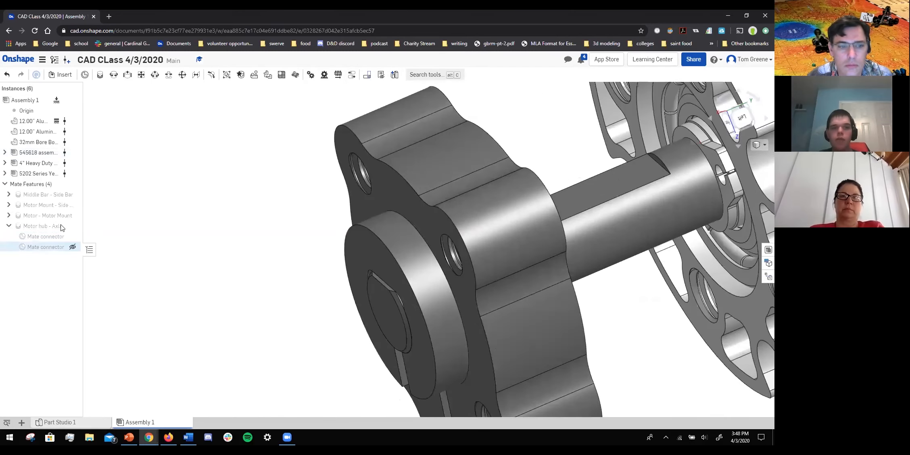
{"action": "left_click", "coordinate": [60, 227]}
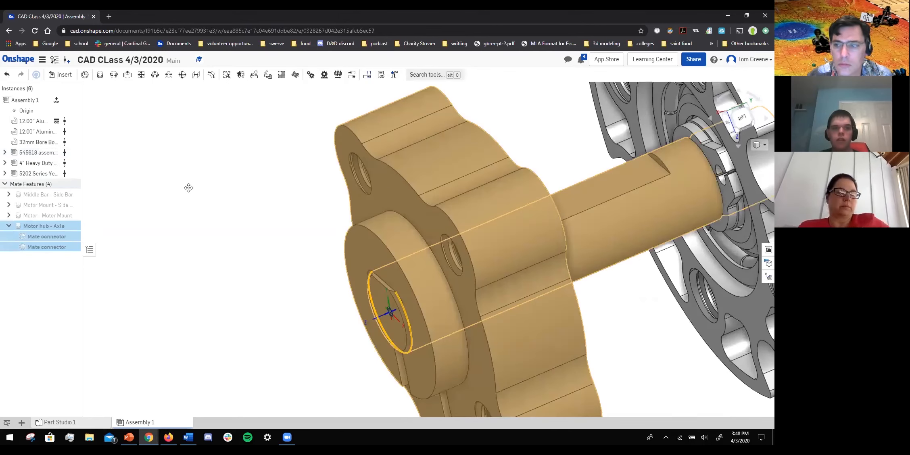
{"action": "left_click", "coordinate": [161, 181]}
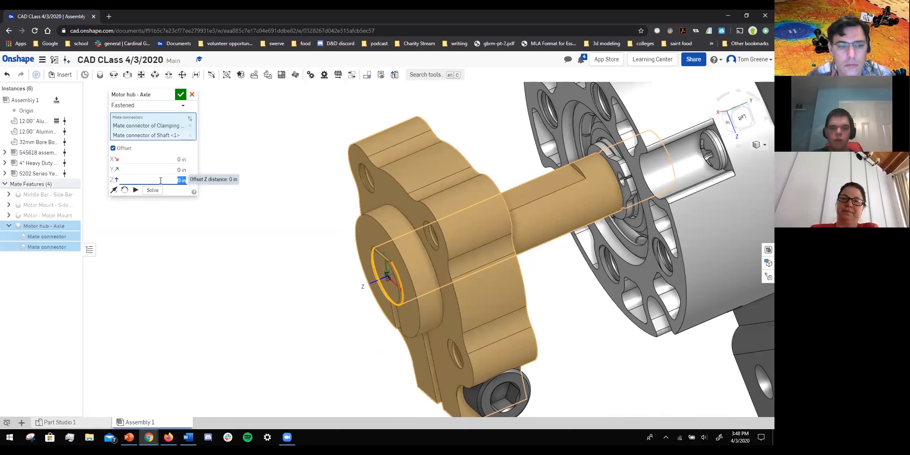
{"action": "type", "text": "0.3"}
{"action": "key", "text": "Return"}
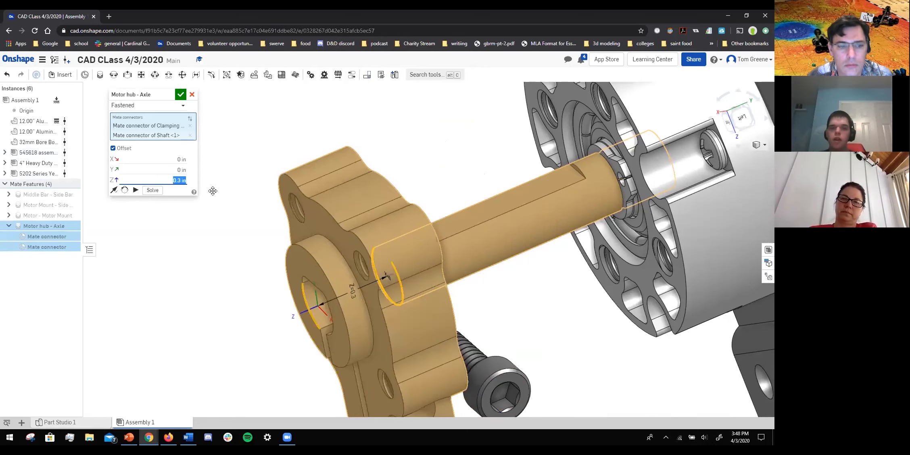
Reverse the hub's offset along the shaft by setting Z to -0.3 in, and accept the mate.
{"action": "right_click_drag", "start_coordinate": [216, 190], "coordinate": [275, 177]}
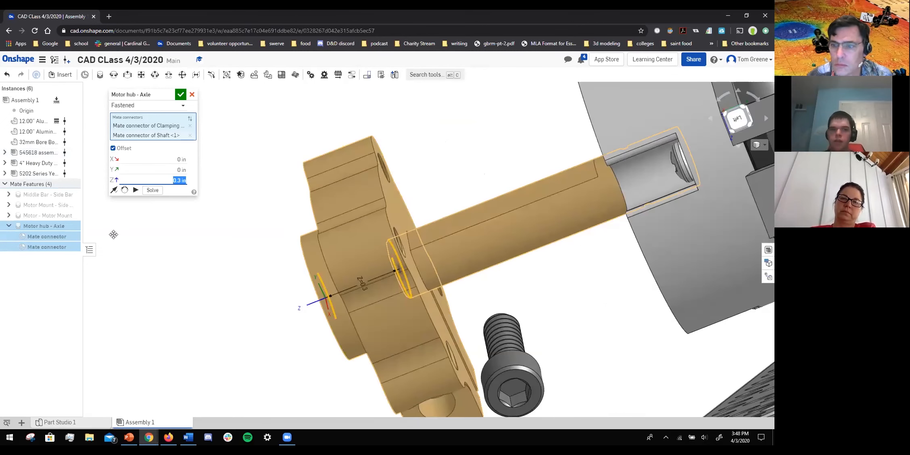
{"action": "type", "text": "-0.3"}
{"action": "key", "text": "Return"}
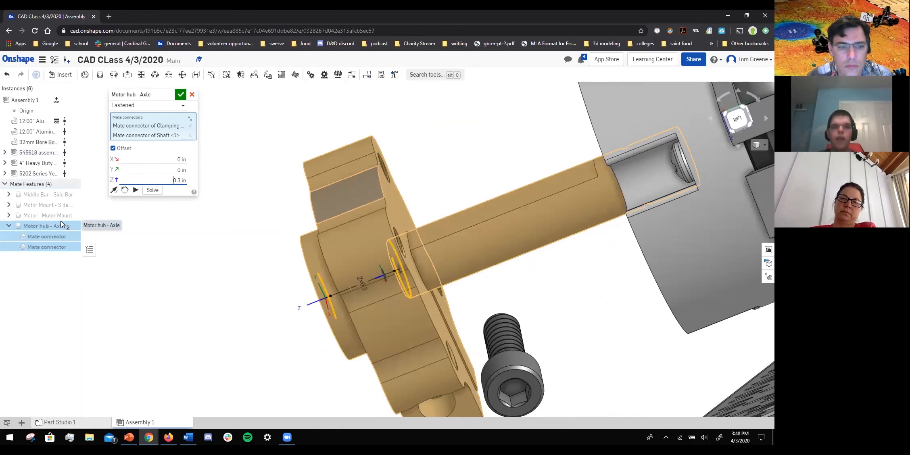
{"action": "right_click_drag", "start_coordinate": [249, 201], "coordinate": [283, 199]}
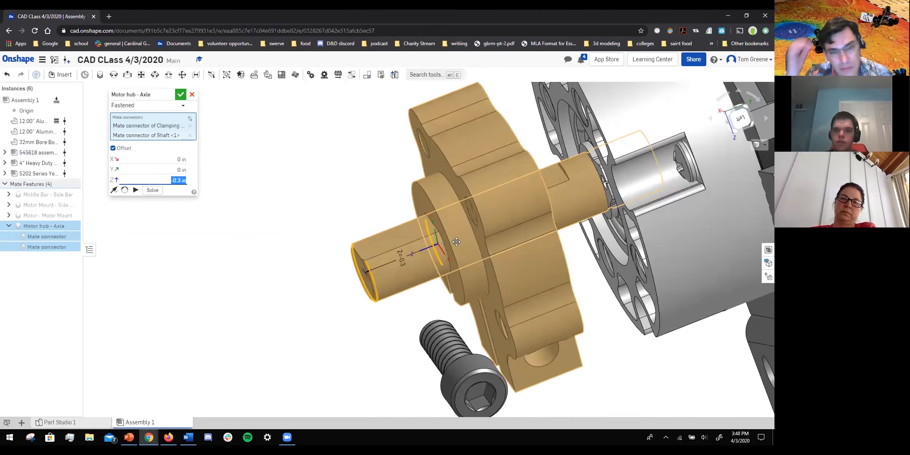
{"action": "left_click", "coordinate": [181, 94]}
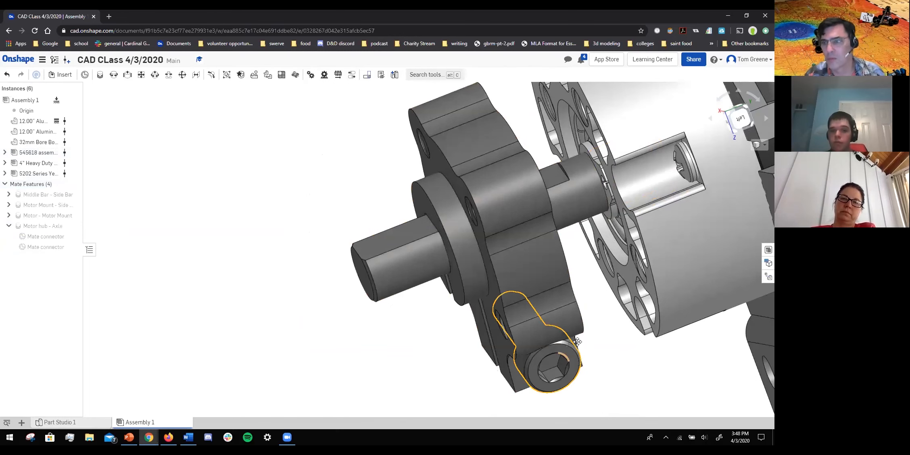
Create a Fastened mate between the wheel's centre bore and the circular edge on the clamping hub's outer face.
{"action": "right_click_drag", "start_coordinate": [595, 328], "coordinate": [604, 195]}
{"action": "scroll", "coordinate": [571, 298], "scroll_direction": "down", "scroll_amount": 2}
{"action": "scroll", "coordinate": [592, 298], "scroll_direction": "down", "scroll_amount": 5}
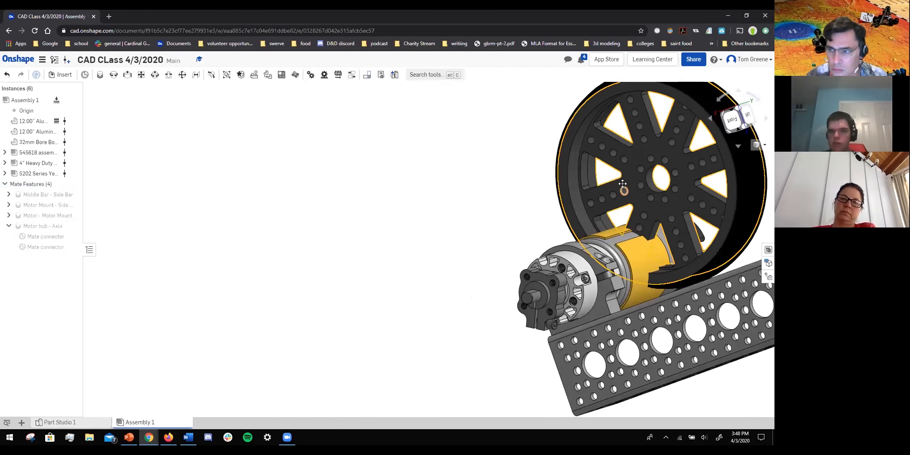
{"action": "key", "text": "f"}
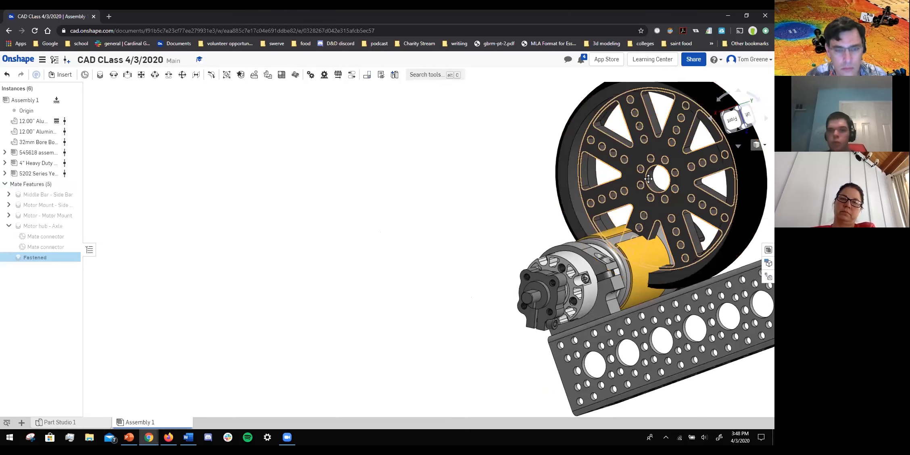
{"action": "scroll", "coordinate": [649, 181], "scroll_direction": "up", "scroll_amount": 5}
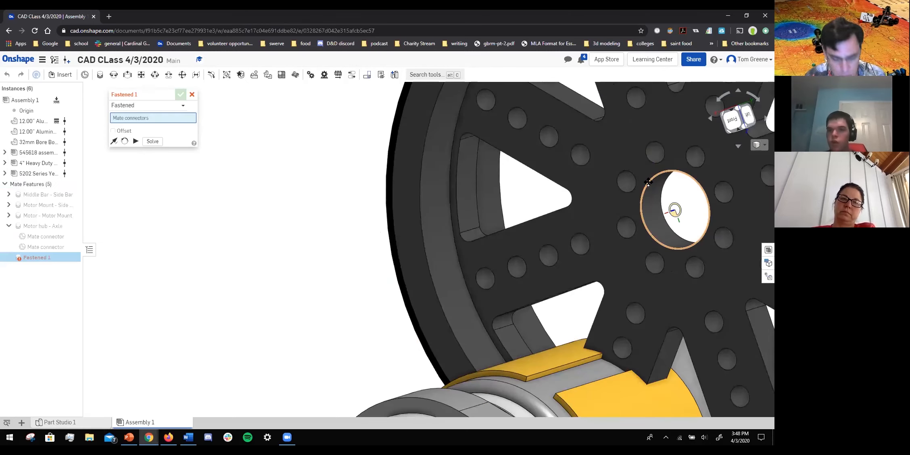
{"action": "left_click", "coordinate": [649, 182]}
{"action": "scroll", "coordinate": [550, 304], "scroll_direction": "down", "scroll_amount": 5}
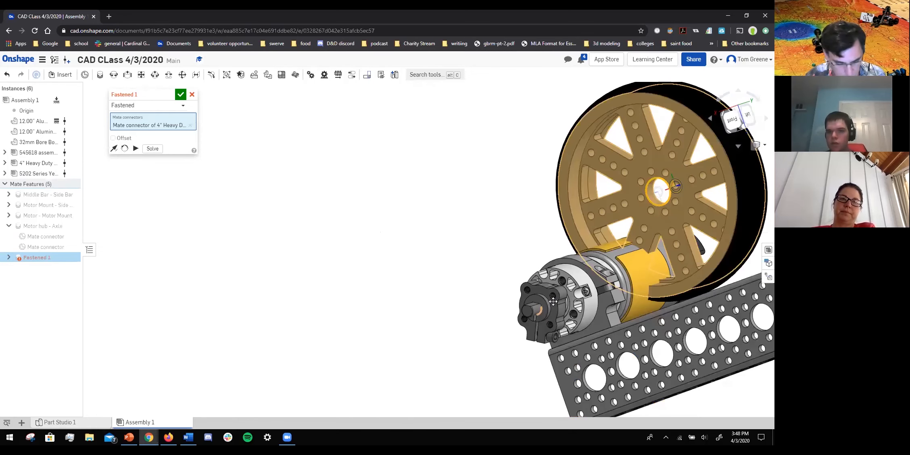
{"action": "scroll", "coordinate": [551, 303], "scroll_direction": "up", "scroll_amount": 5}
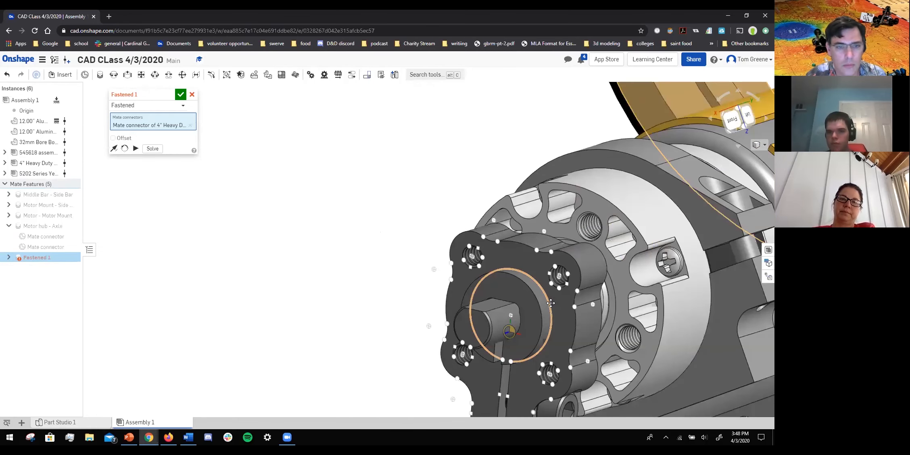
{"action": "left_click", "coordinate": [551, 303]}
{"action": "scroll", "coordinate": [579, 304], "scroll_direction": "down", "scroll_amount": 3}
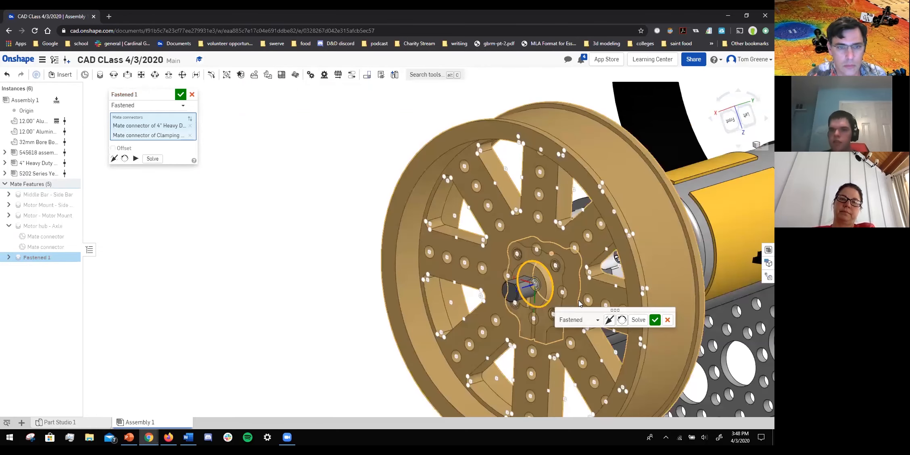
Name the wheel's fastened mate wheel-Hub and accept it.
{"action": "left_click", "coordinate": [167, 95]}
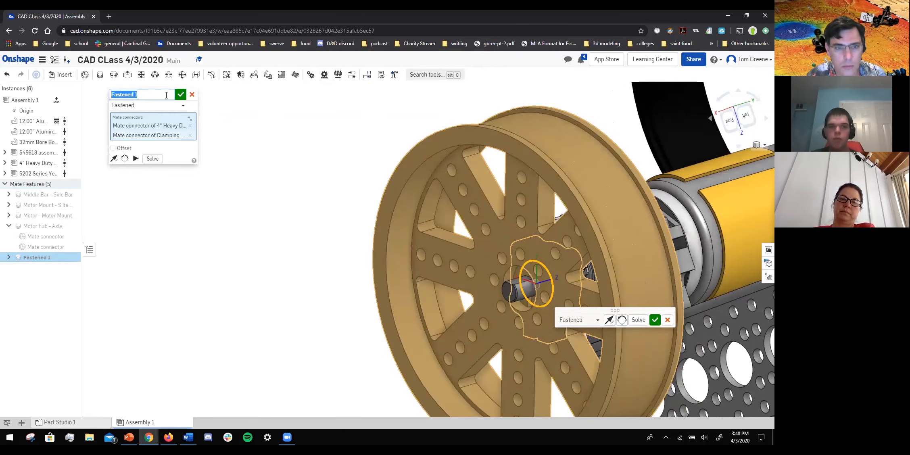
{"action": "type", "text": "wheel-Hub"}
{"action": "left_click", "coordinate": [180, 94]}
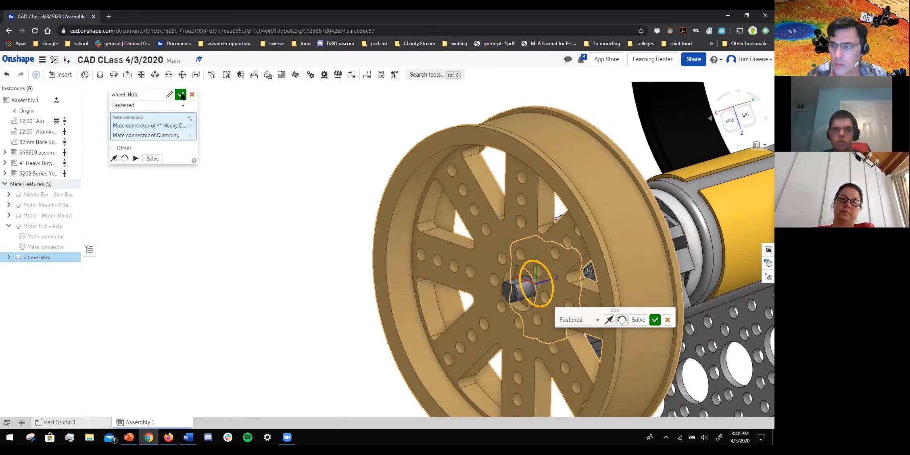
Start inserting a fastener from the standard content library, using the ANSI inch standard.
{"action": "right_click_drag", "start_coordinate": [525, 180], "coordinate": [502, 202]}
{"action": "scroll", "coordinate": [502, 201], "scroll_direction": "down", "scroll_amount": 3}
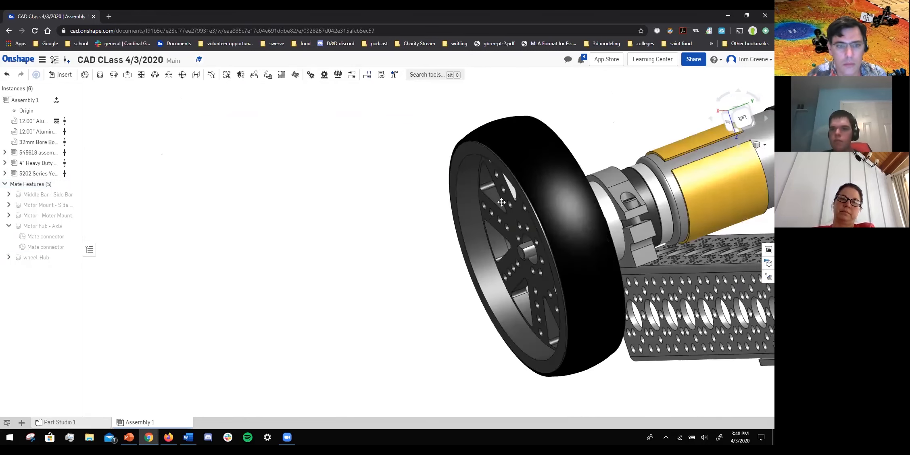
{"action": "right_click_drag", "start_coordinate": [589, 179], "coordinate": [656, 174]}
{"action": "scroll", "coordinate": [502, 193], "scroll_direction": "down", "scroll_amount": 4}
{"action": "scroll", "coordinate": [657, 174], "scroll_direction": "up", "scroll_amount": 5}
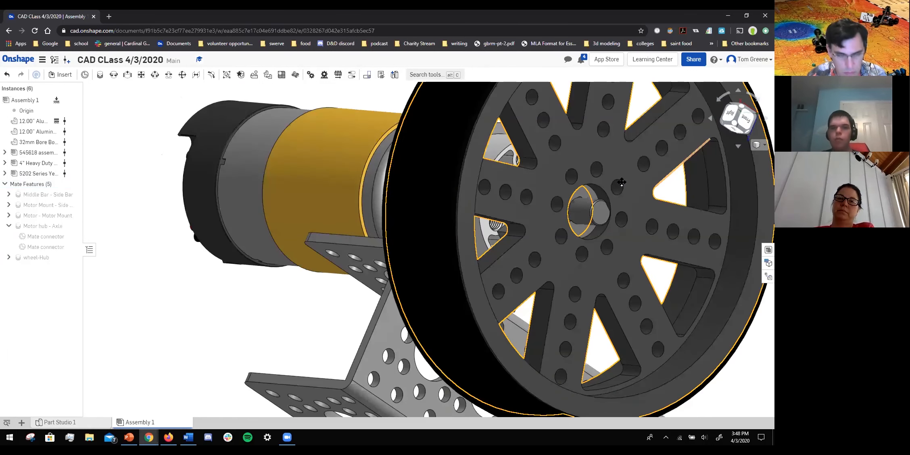
{"action": "scroll", "coordinate": [622, 183], "scroll_direction": "up", "scroll_amount": 1}
{"action": "key", "text": "Left"}
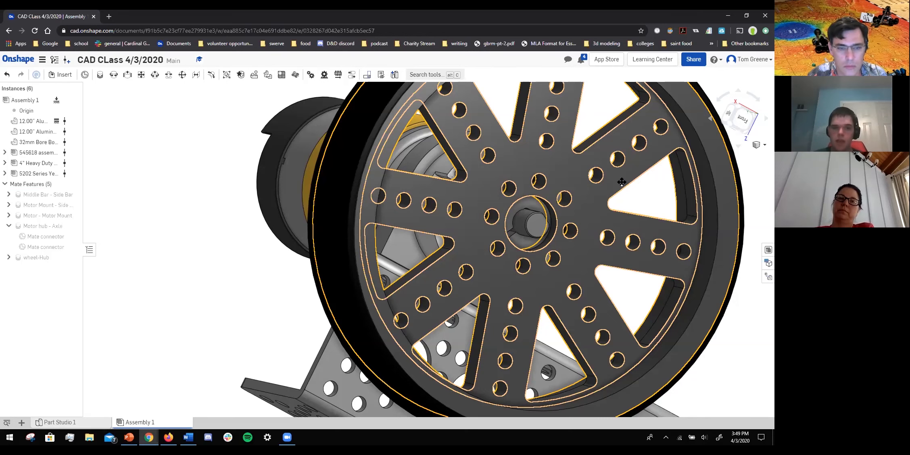
{"action": "left_click", "coordinate": [60, 74]}
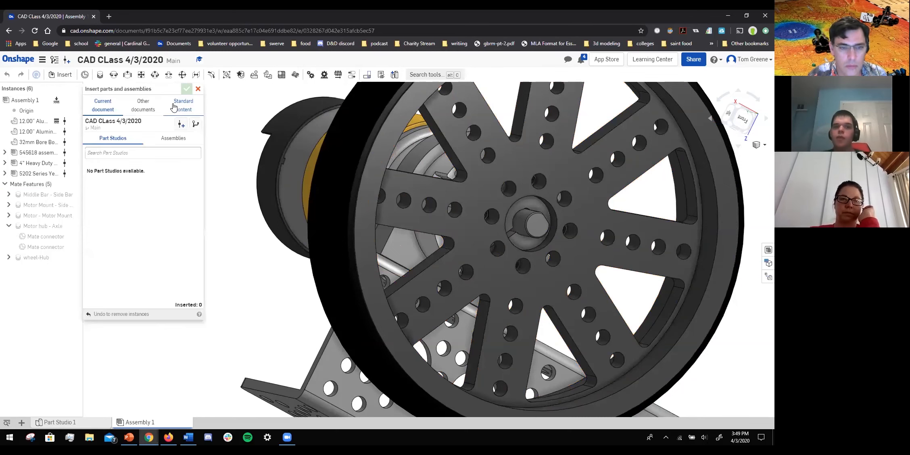
{"action": "left_click", "coordinate": [174, 106]}
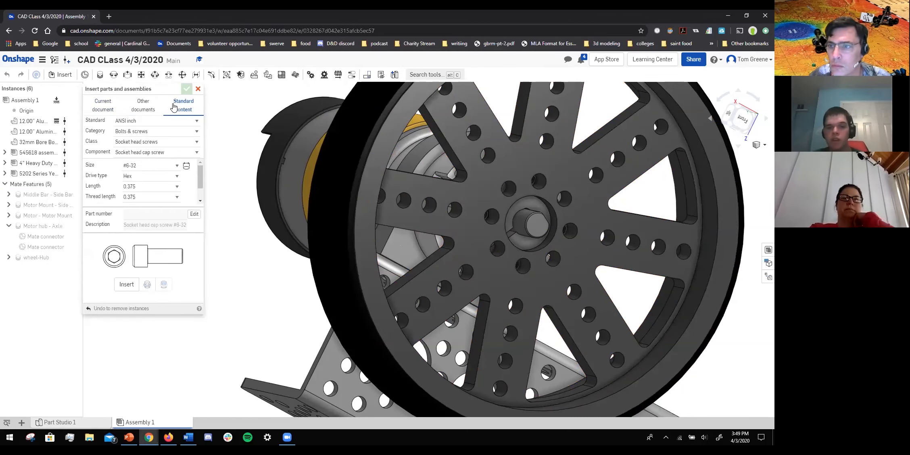
{"action": "left_click", "coordinate": [177, 121]}
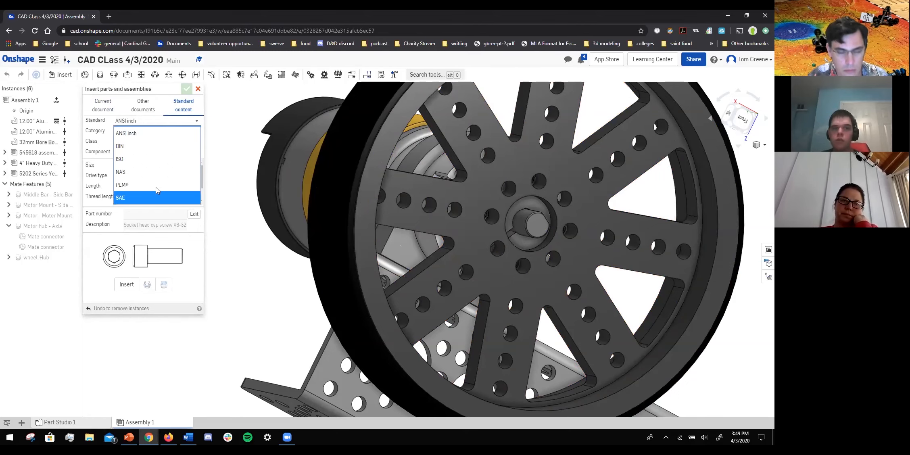
{"action": "left_click", "coordinate": [143, 133]}
Examine the category, class, component, size, drive type and length options for the #6-32 socket head cap screw.
{"action": "left_click", "coordinate": [147, 132]}
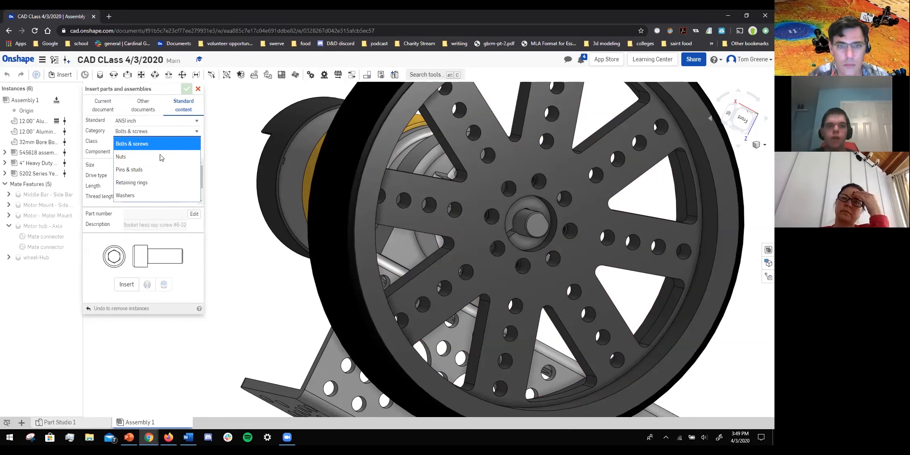
{"action": "left_click", "coordinate": [179, 130]}
{"action": "left_click", "coordinate": [181, 141]}
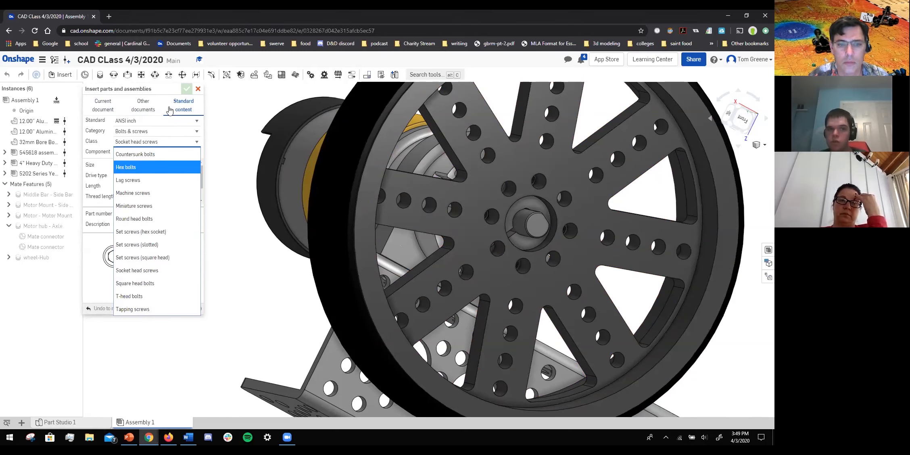
{"action": "left_click", "coordinate": [149, 143]}
{"action": "left_click", "coordinate": [146, 153]}
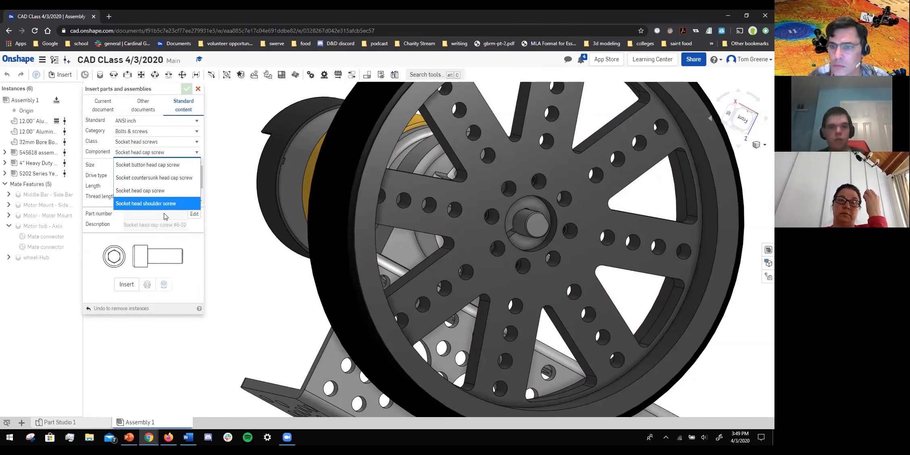
{"action": "left_click", "coordinate": [171, 153]}
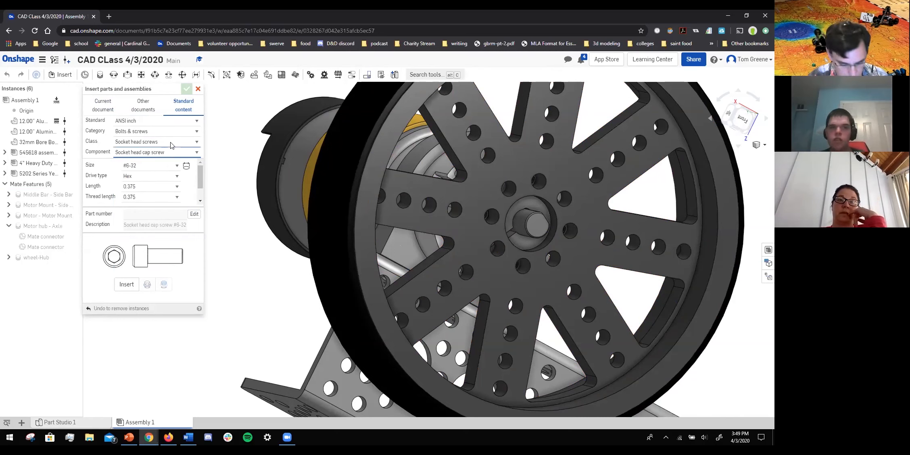
{"action": "left_click", "coordinate": [144, 165]}
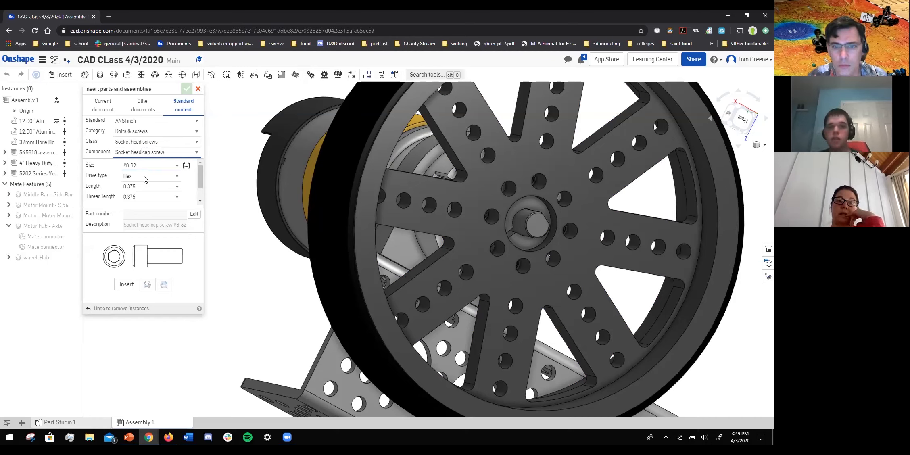
{"action": "left_click", "coordinate": [145, 178]}
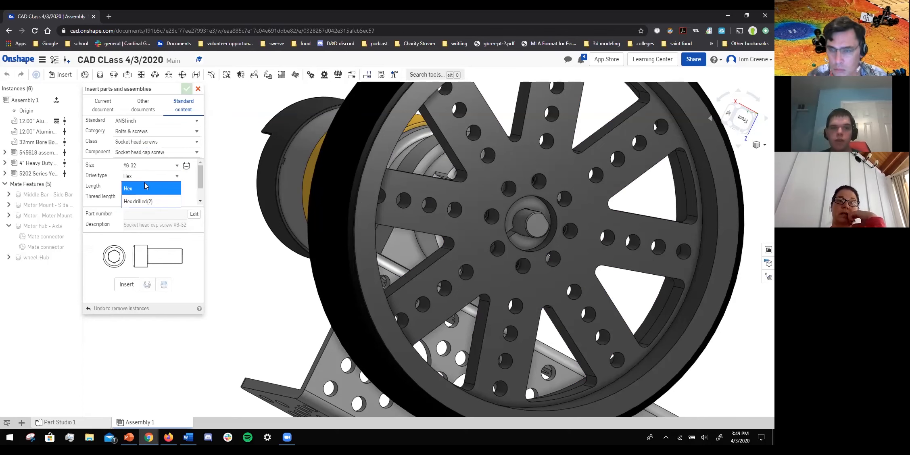
{"action": "left_click", "coordinate": [144, 184]}
{"action": "left_click", "coordinate": [145, 184]}
{"action": "left_click", "coordinate": [144, 182]}
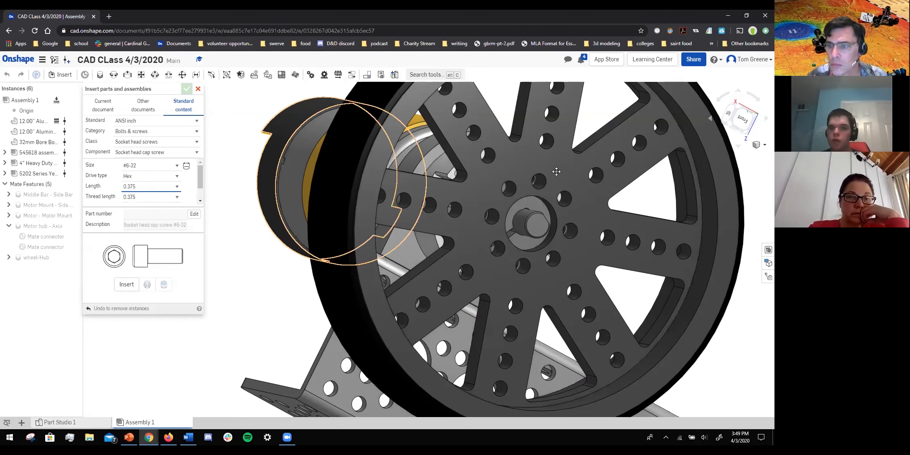
Measure the parallel distance between the wheel's outer hub face and the back face of the clamping hub.
{"action": "scroll", "coordinate": [553, 178], "scroll_direction": "up", "scroll_amount": 4}
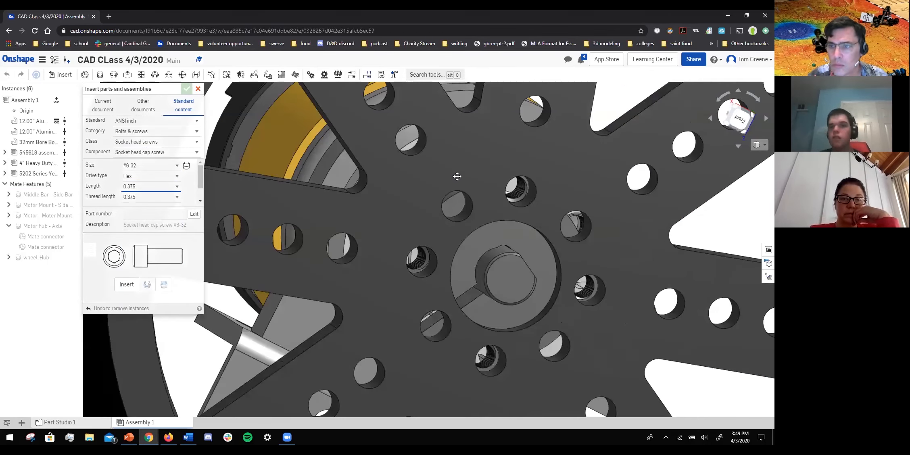
{"action": "left_click", "coordinate": [445, 228]}
{"action": "right_click_drag", "start_coordinate": [444, 228], "coordinate": [356, 216]}
{"action": "scroll", "coordinate": [356, 216], "scroll_direction": "up", "scroll_amount": 4}
{"action": "left_click", "coordinate": [370, 212]}
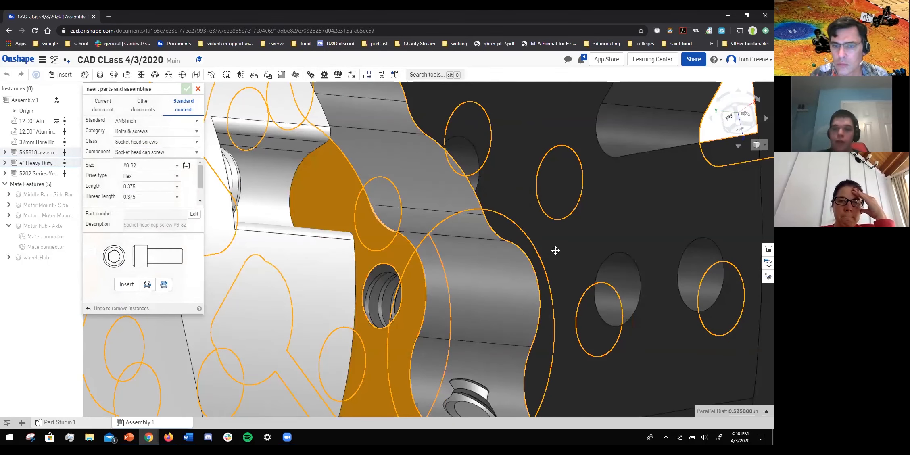
{"action": "left_click", "coordinate": [761, 412]}
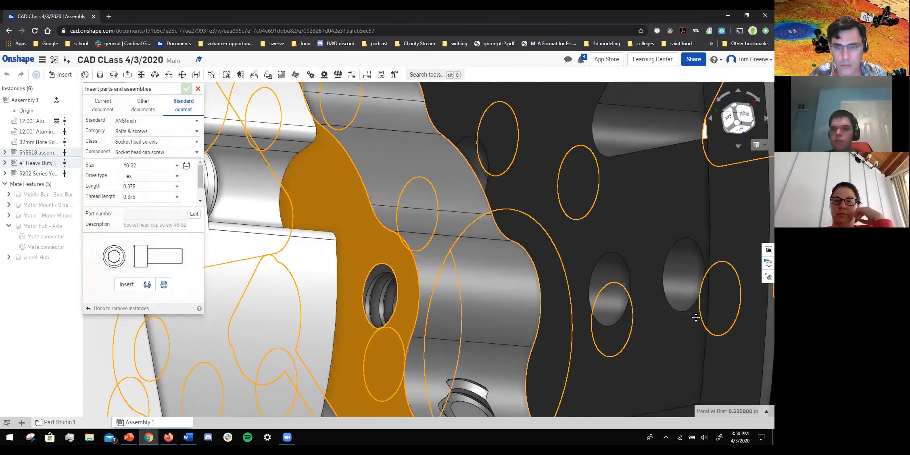
Set the length of the #6-32 socket head cap screw to 0.5.
{"action": "scroll", "coordinate": [618, 252], "scroll_direction": "down", "scroll_amount": 5}
{"action": "scroll", "coordinate": [709, 313], "scroll_direction": "down", "scroll_amount": 2}
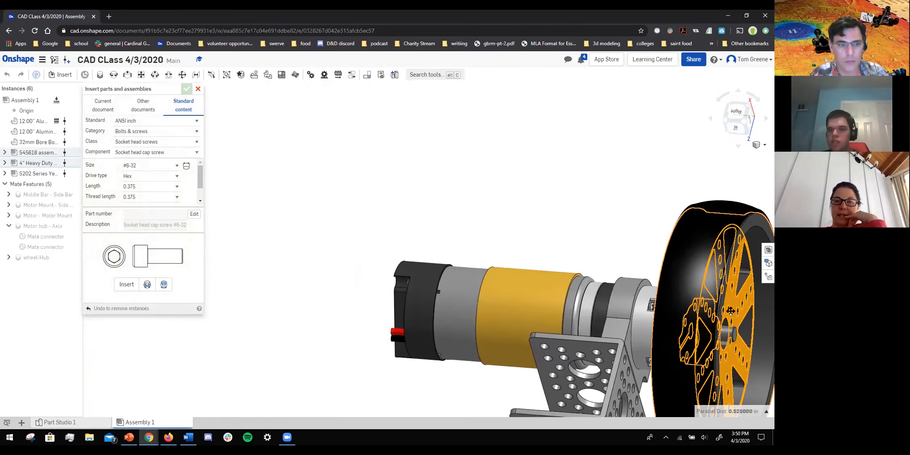
{"action": "scroll", "coordinate": [726, 311], "scroll_direction": "up", "scroll_amount": 3}
{"action": "right_click_drag", "start_coordinate": [710, 309], "coordinate": [378, 195]}
{"action": "left_click", "coordinate": [177, 189]}
{"action": "left_click", "coordinate": [153, 292]}
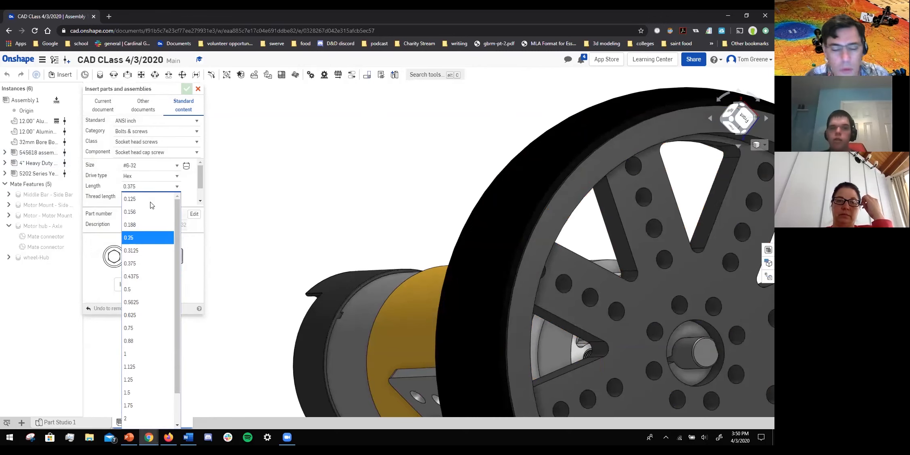
{"action": "left_click", "coordinate": [153, 187]}
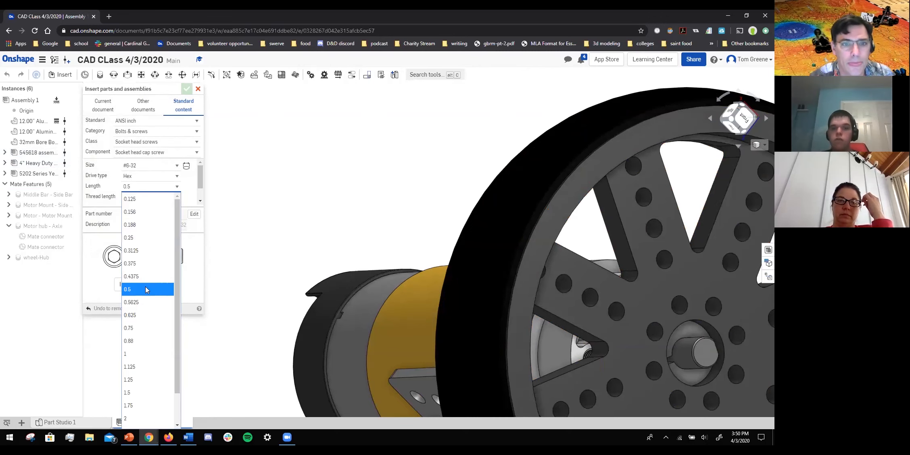
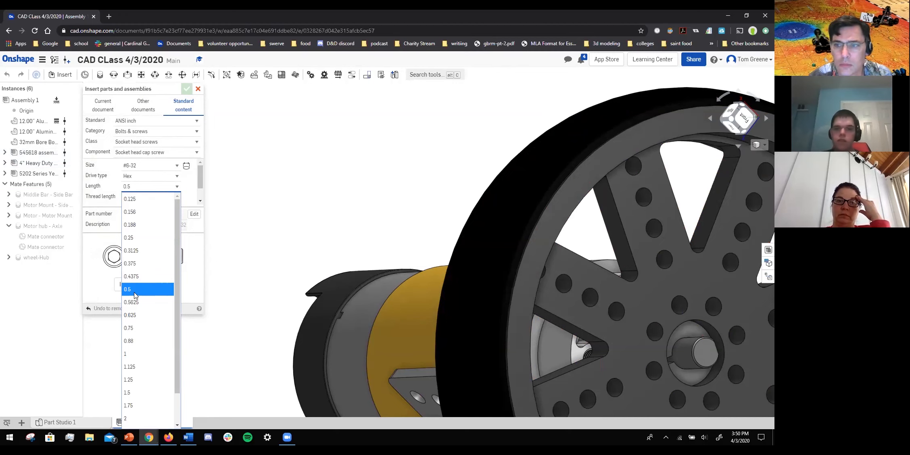
{"action": "left_click", "coordinate": [135, 295]}
Insert #6-32 socket head cap screws into the four wheel holes that line up with the clamping hub's holes.
{"action": "scroll", "coordinate": [470, 229], "scroll_direction": "down", "scroll_amount": 5}
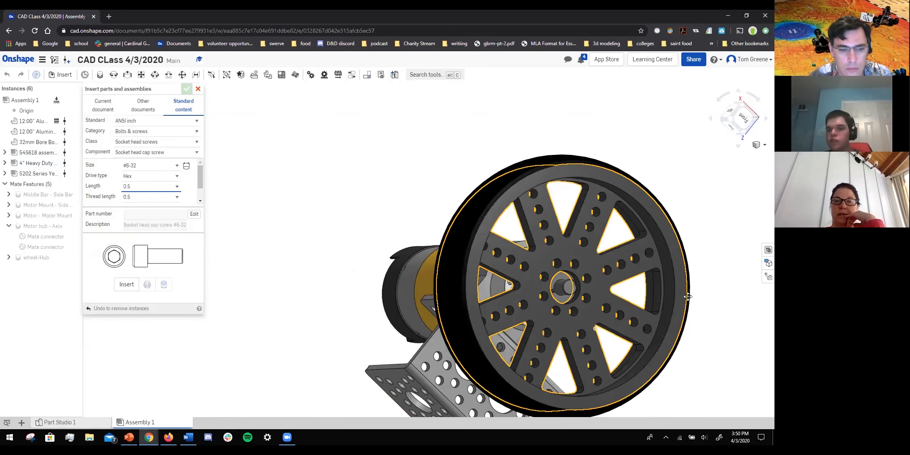
{"action": "right_click_drag", "start_coordinate": [694, 258], "coordinate": [588, 263]}
{"action": "scroll", "coordinate": [587, 262], "scroll_direction": "up", "scroll_amount": 4}
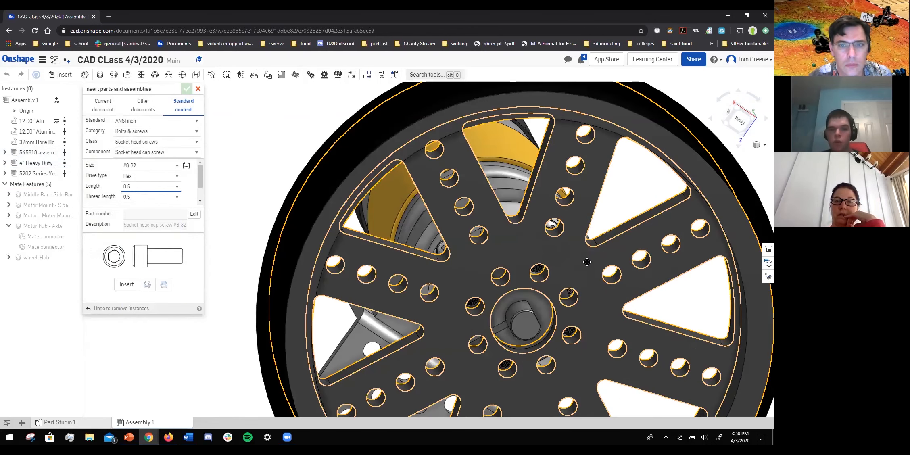
{"action": "scroll", "coordinate": [543, 280], "scroll_direction": "up", "scroll_amount": 1}
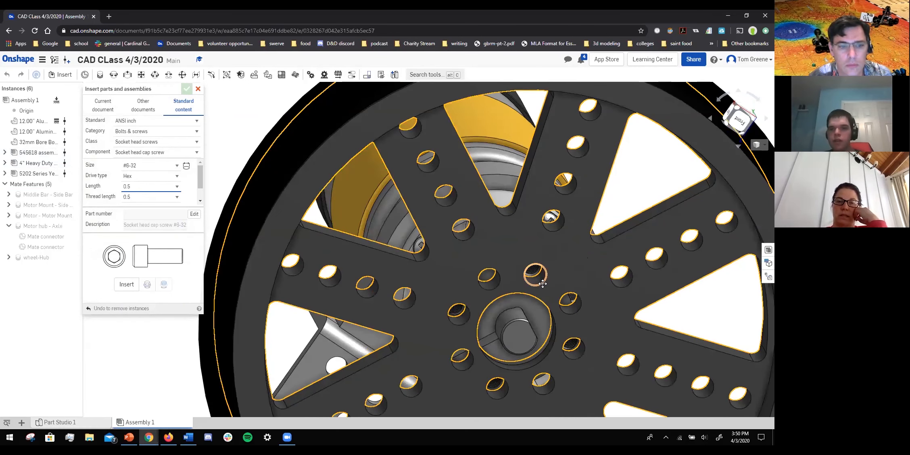
{"action": "left_click", "coordinate": [460, 331]}
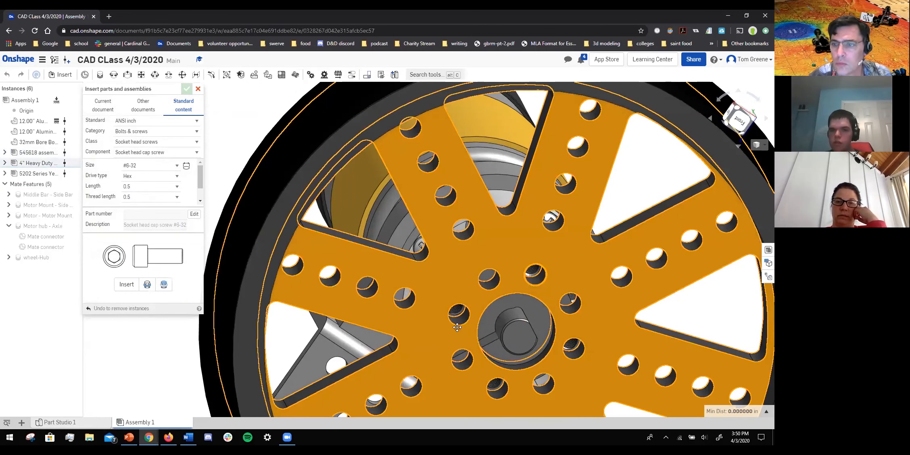
{"action": "left_click", "coordinate": [456, 275]}
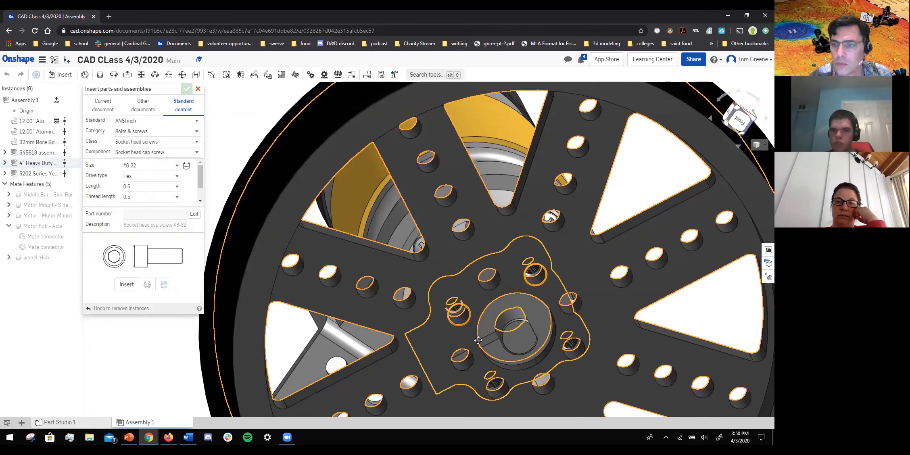
{"action": "scroll", "coordinate": [480, 351], "scroll_direction": "up", "scroll_amount": 1}
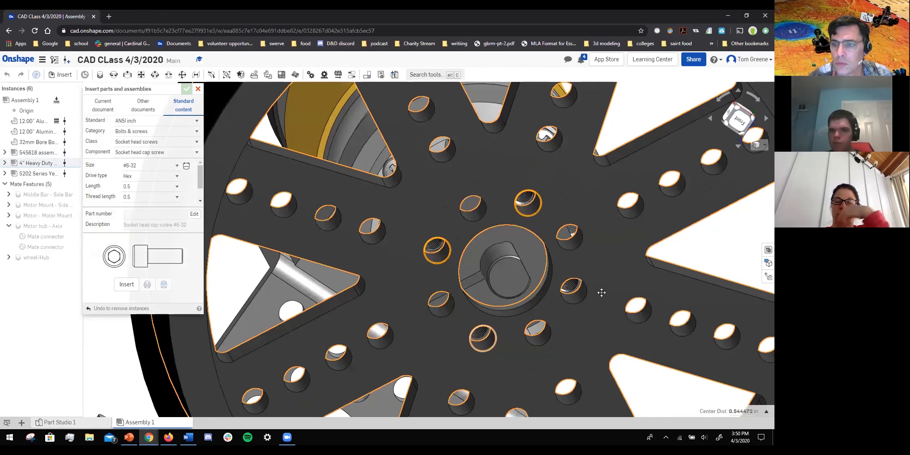
{"action": "scroll", "coordinate": [602, 290], "scroll_direction": "up", "scroll_amount": 2}
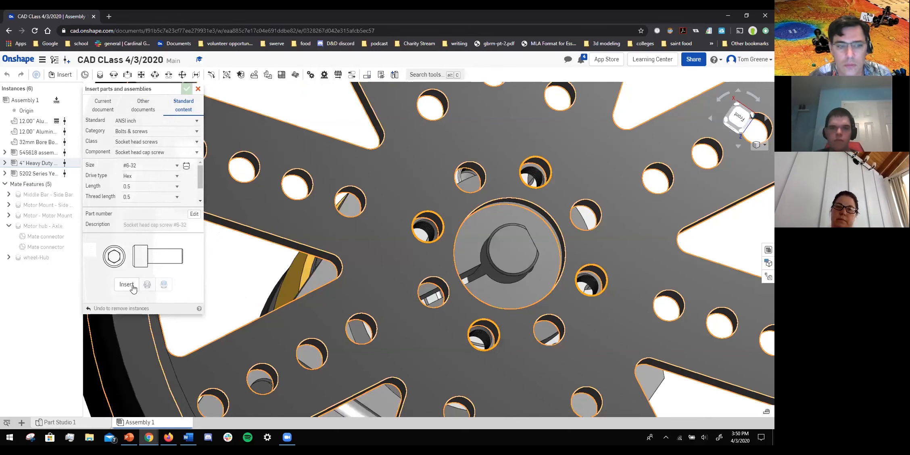
{"action": "left_click", "coordinate": [134, 289]}
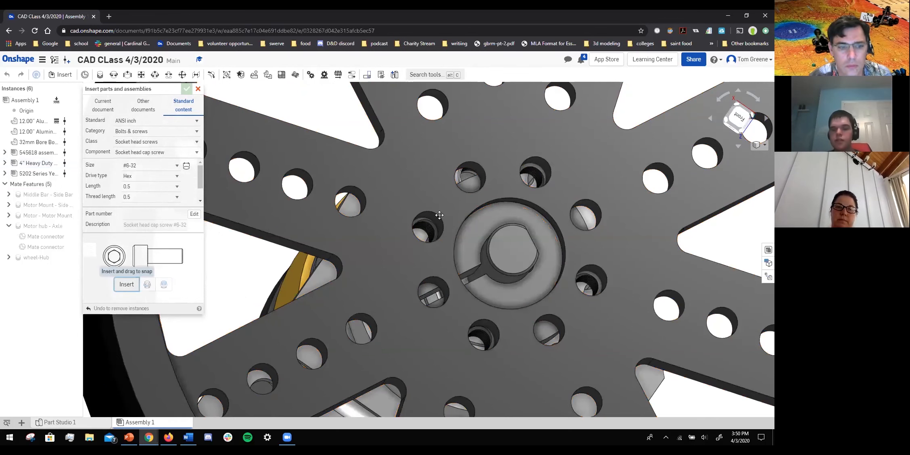
{"action": "left_click", "coordinate": [465, 233]}
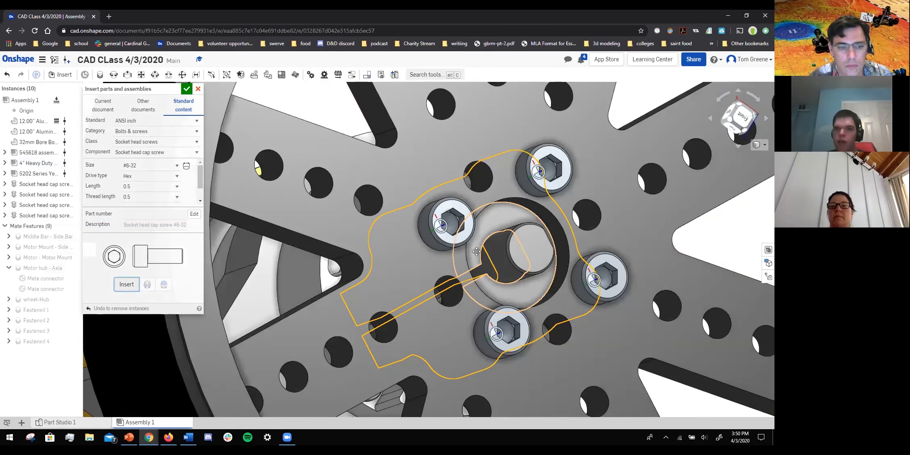
{"action": "left_click", "coordinate": [441, 226]}
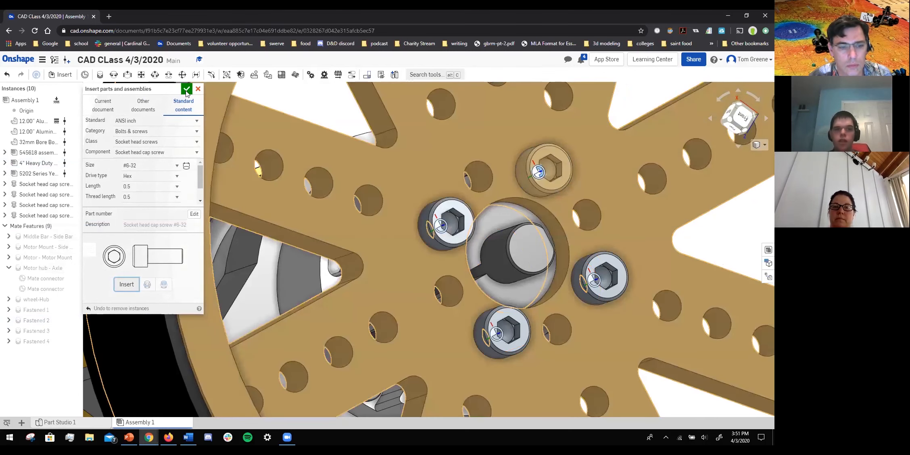
{"action": "left_click", "coordinate": [187, 90]}
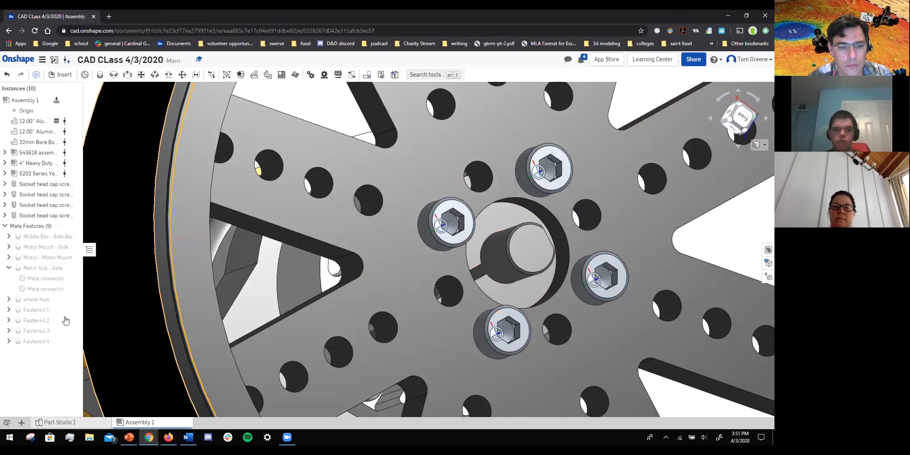
Rename the Fastened 1 and Fastened 2 mates as Hub Screw 1 and Hub Screw 2.
{"action": "right_click", "coordinate": [64, 310]}
{"action": "left_click", "coordinate": [66, 320]}
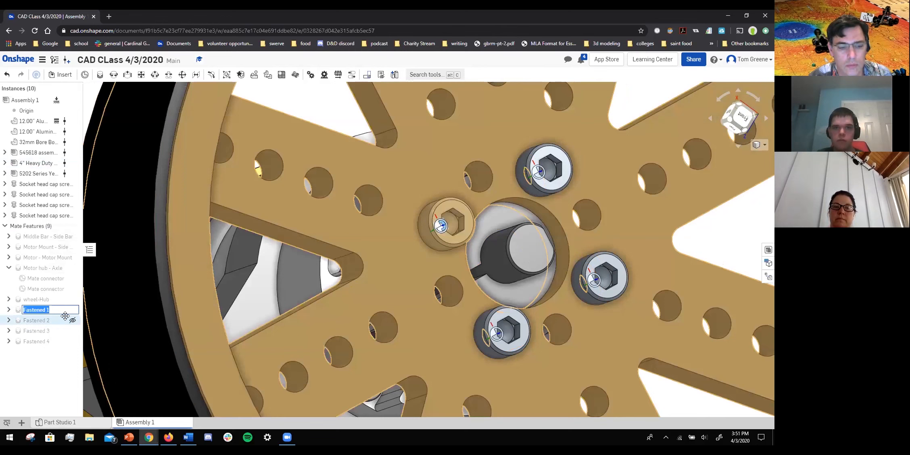
{"action": "type", "text": "Hub Screw 1"}
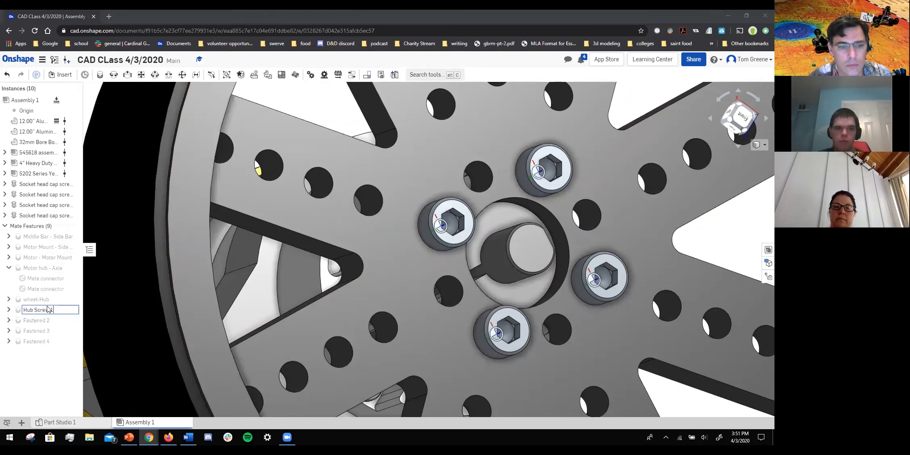
{"action": "key", "text": "Return"}
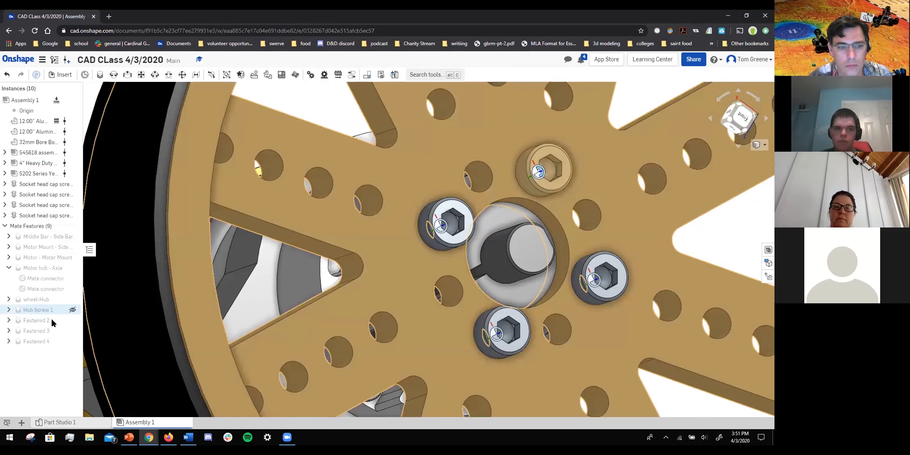
{"action": "double_click", "coordinate": [51, 320]}
{"action": "type", "text": "Hub Screw"}
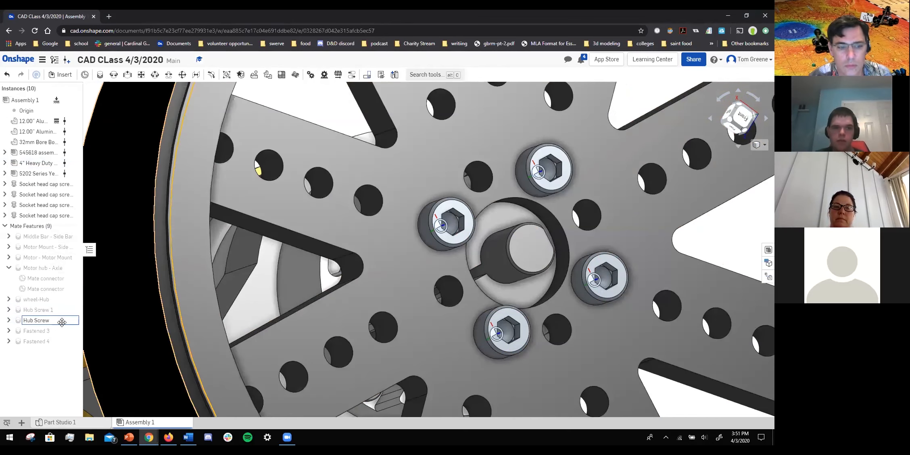
{"action": "key", "text": "Return"}
Rename the Fastened 3 and Fastened 4 mates as Hub Screw 3 and Hub Screw 4.
{"action": "right_click", "coordinate": [37, 331]}
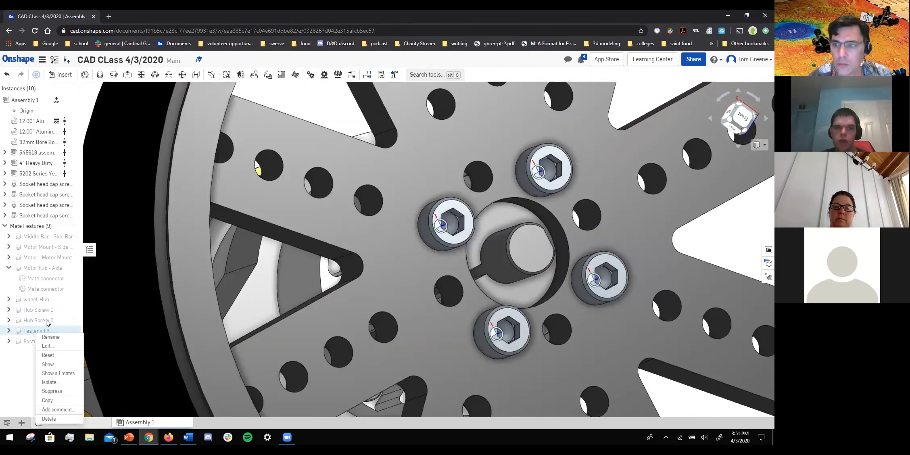
{"action": "left_click", "coordinate": [46, 337]}
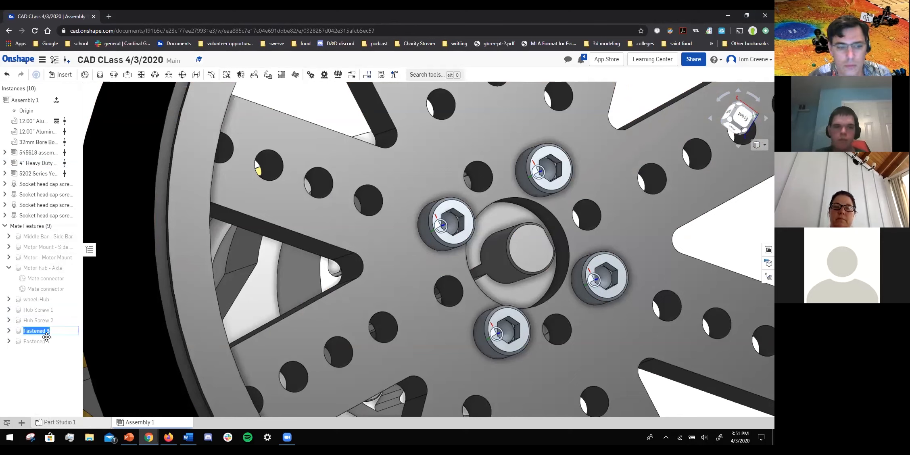
{"action": "key", "text": "Escape"}
{"action": "right_click", "coordinate": [40, 342]}
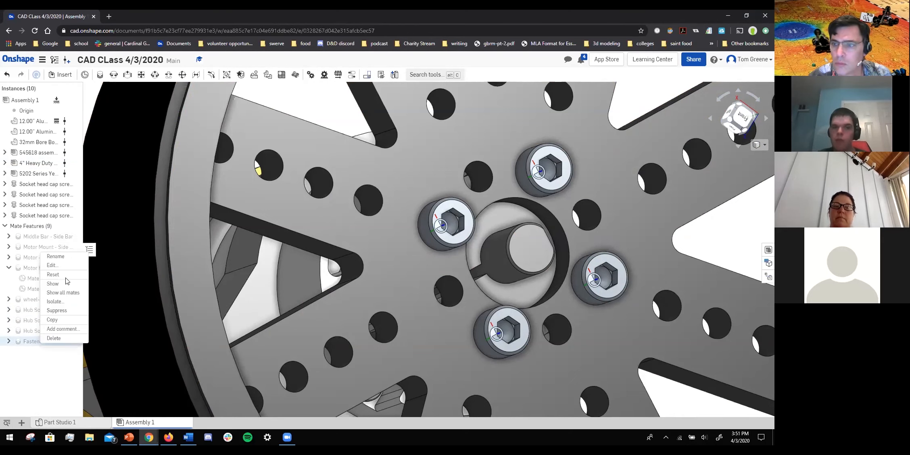
{"action": "left_click", "coordinate": [68, 258]}
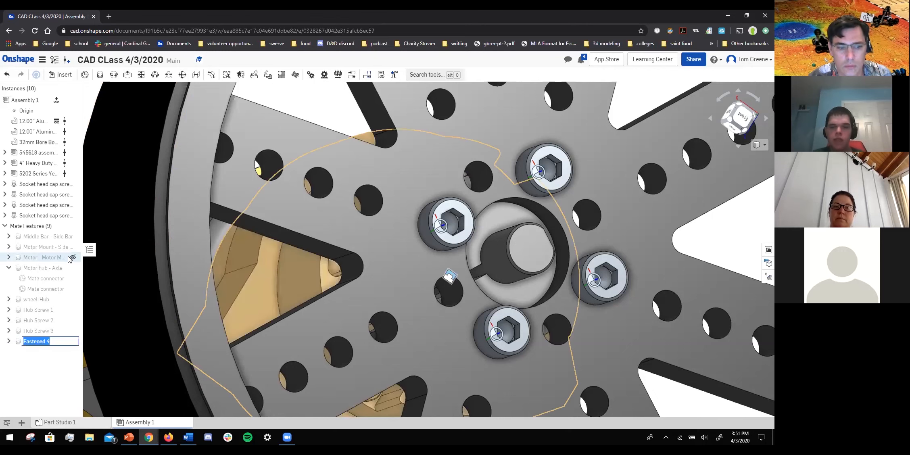
{"action": "type", "text": "Hub Screw 1"}
{"action": "key", "text": "BackSpace"}
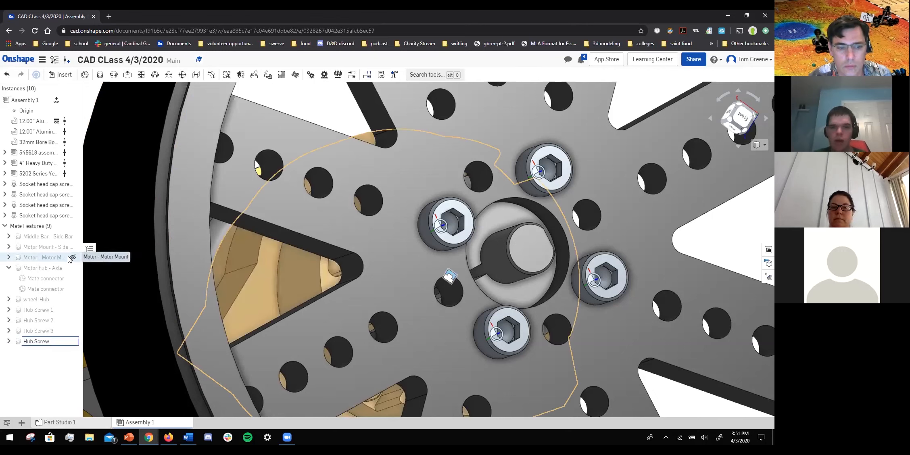
{"action": "type", "text": "4"}
{"action": "key", "text": "Return"}
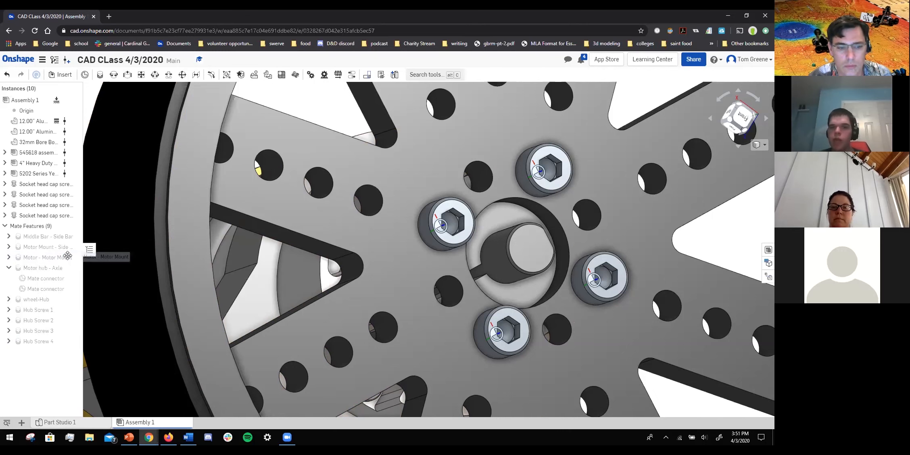
Start a Replicate with the hub, wheel, motor, four socket head cap screws and 32mm bore motor mount as instances.
{"action": "scroll", "coordinate": [401, 274], "scroll_direction": "down", "scroll_amount": 5}
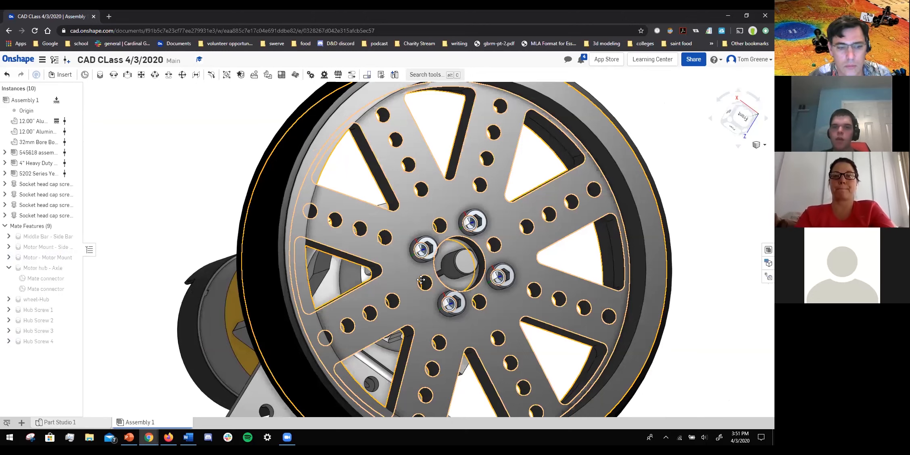
{"action": "scroll", "coordinate": [426, 255], "scroll_direction": "down", "scroll_amount": 6}
{"action": "right_click_drag", "start_coordinate": [426, 255], "coordinate": [370, 250]}
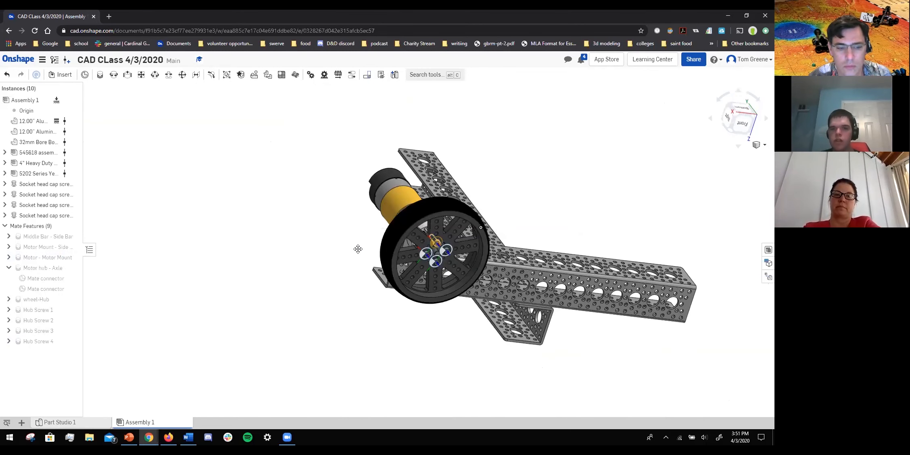
{"action": "right_click_drag", "start_coordinate": [374, 185], "coordinate": [622, 180]}
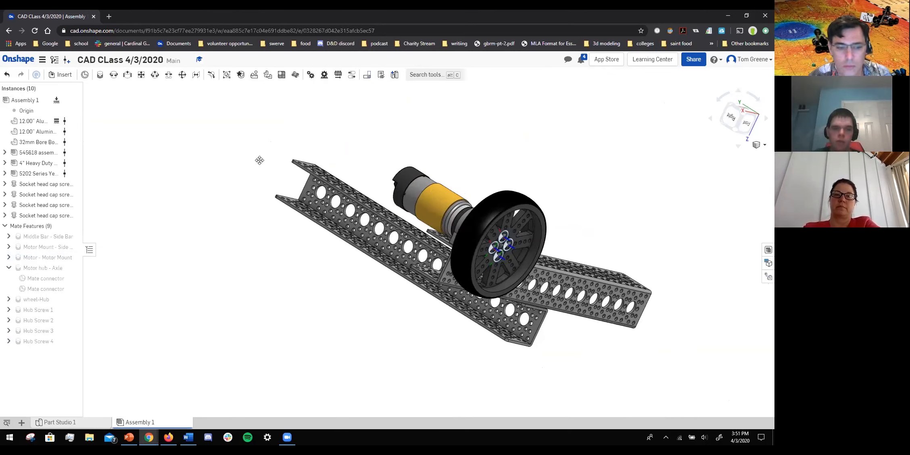
{"action": "left_click", "coordinate": [255, 80]}
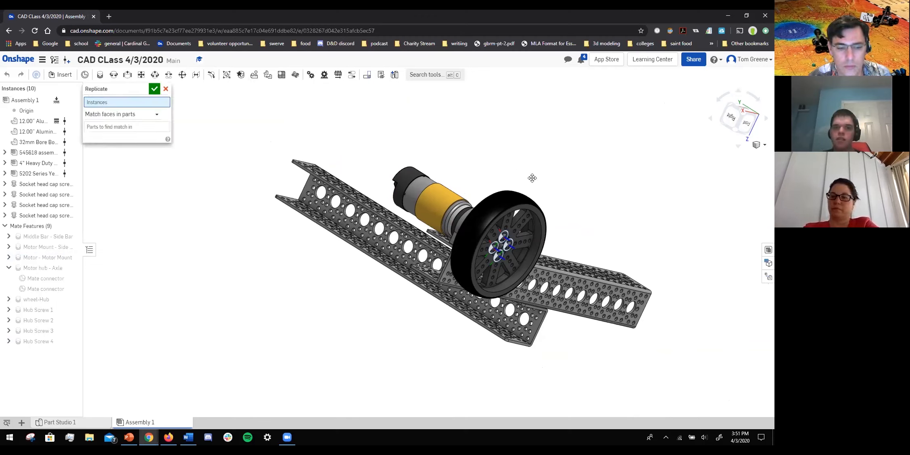
{"action": "scroll", "coordinate": [426, 226], "scroll_direction": "up", "scroll_amount": 3}
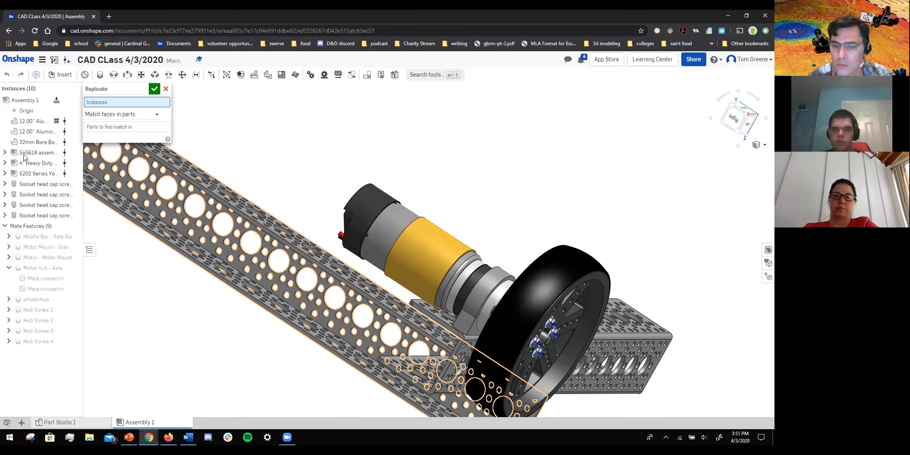
{"action": "left_click", "coordinate": [29, 157]}
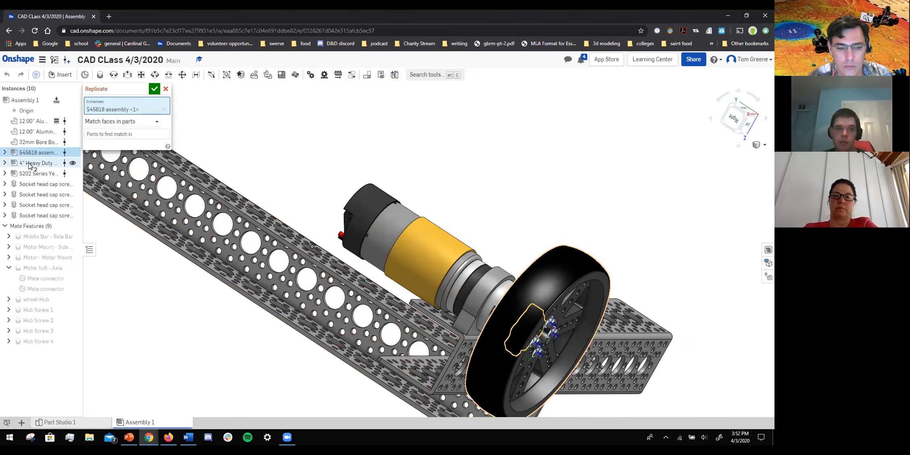
{"action": "left_click", "coordinate": [36, 164]}
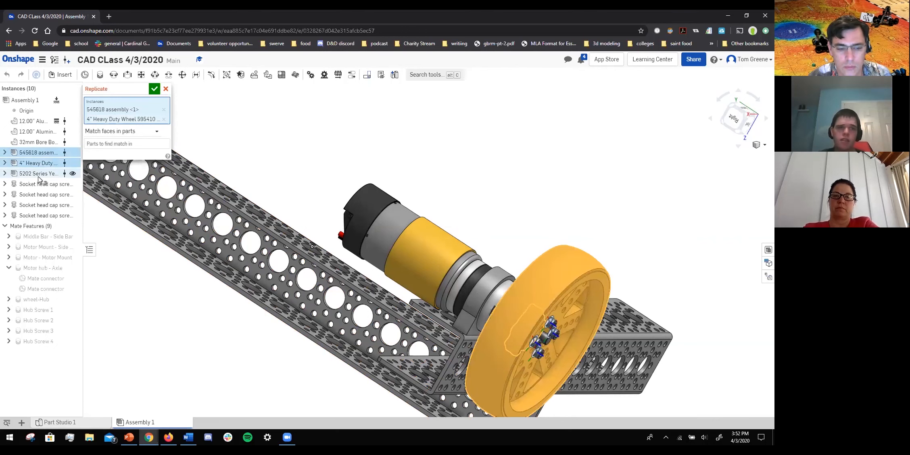
{"action": "left_click", "coordinate": [37, 212], "text": "shift"}
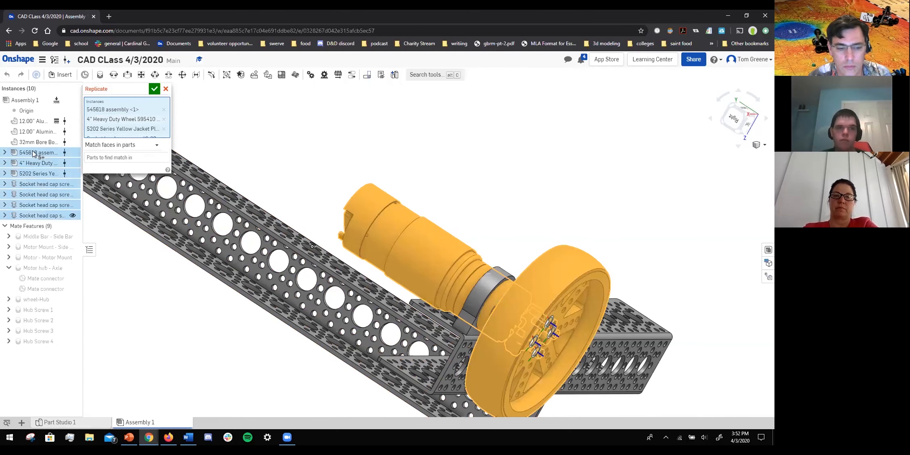
{"action": "left_click", "coordinate": [25, 132]}
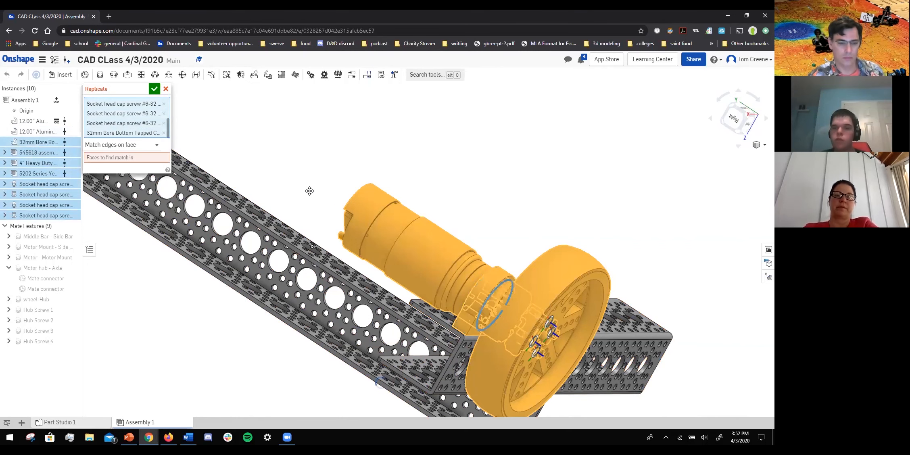
Set the Replicate to match individual edges instead of edges on a face.
{"action": "key", "text": "Left"}
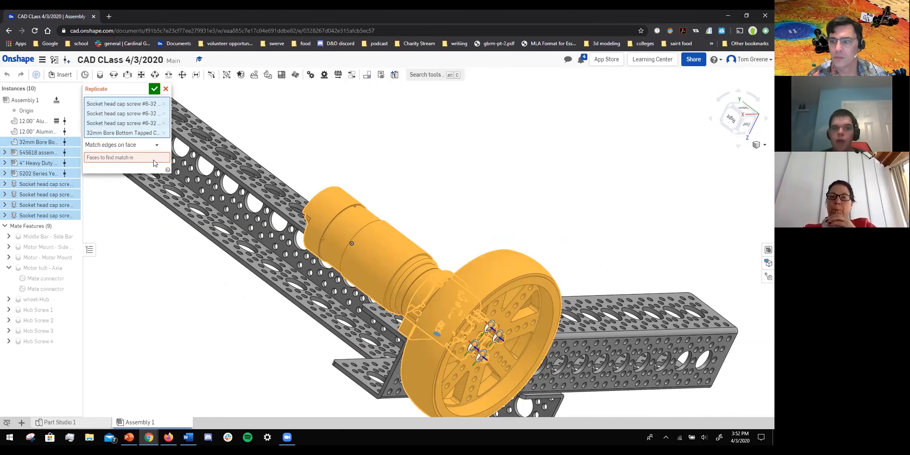
{"action": "right_click_drag", "start_coordinate": [533, 187], "coordinate": [425, 202]}
{"action": "scroll", "coordinate": [425, 203], "scroll_direction": "down", "scroll_amount": 5}
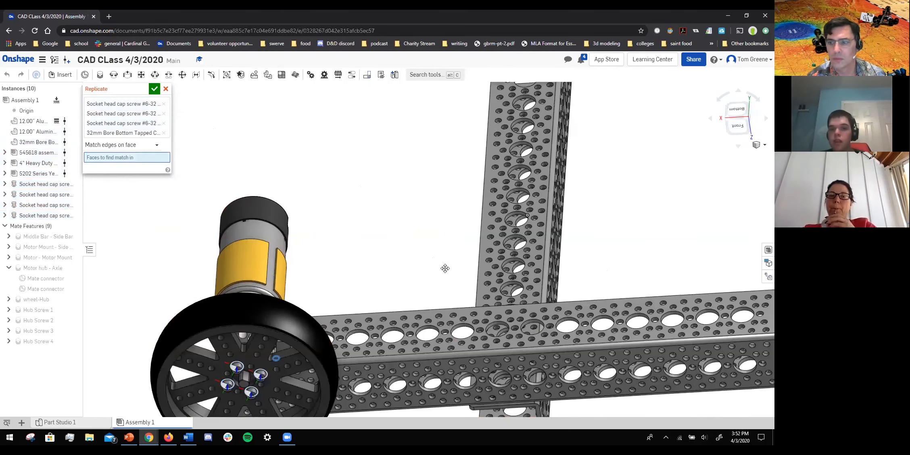
{"action": "scroll", "coordinate": [368, 260], "scroll_direction": "up", "scroll_amount": 4}
{"action": "scroll", "coordinate": [306, 251], "scroll_direction": "down", "scroll_amount": 4}
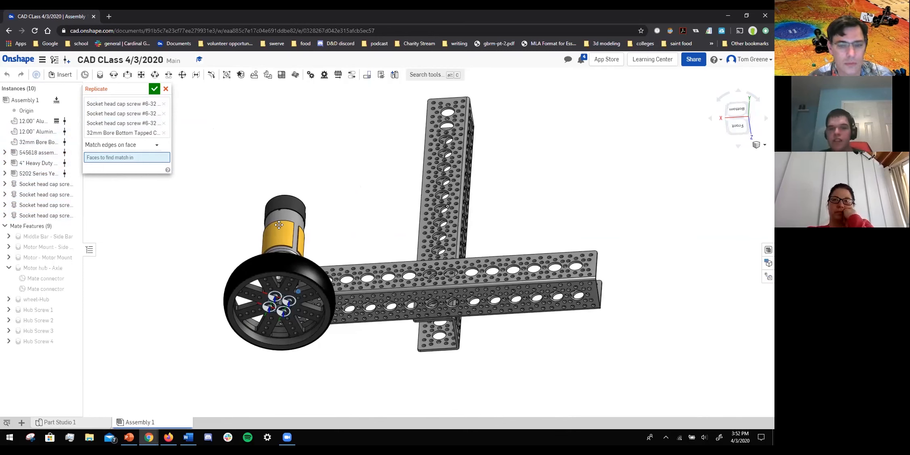
{"action": "left_click", "coordinate": [116, 145]}
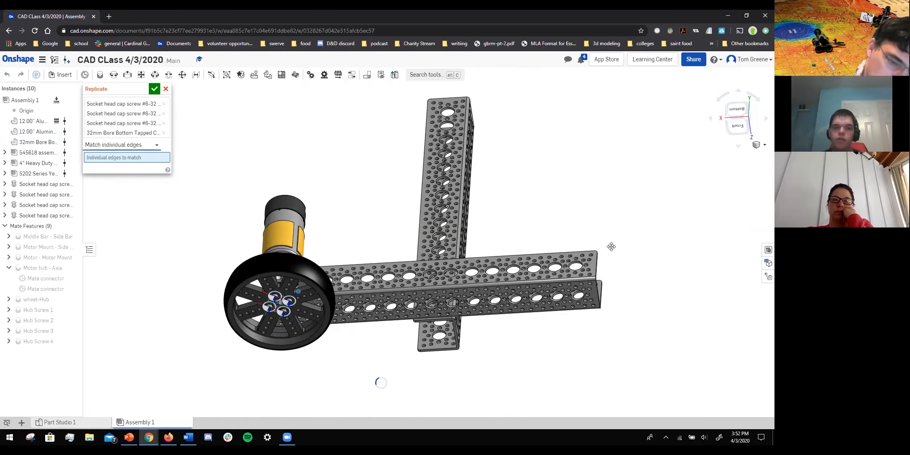
Replicate the motor, mount, hub, wheel and screws onto the corner hole edge at the opposite end of the side bar.
{"action": "scroll", "coordinate": [640, 229], "scroll_direction": "up", "scroll_amount": 3}
{"action": "right_click_drag", "start_coordinate": [641, 230], "coordinate": [377, 218]}
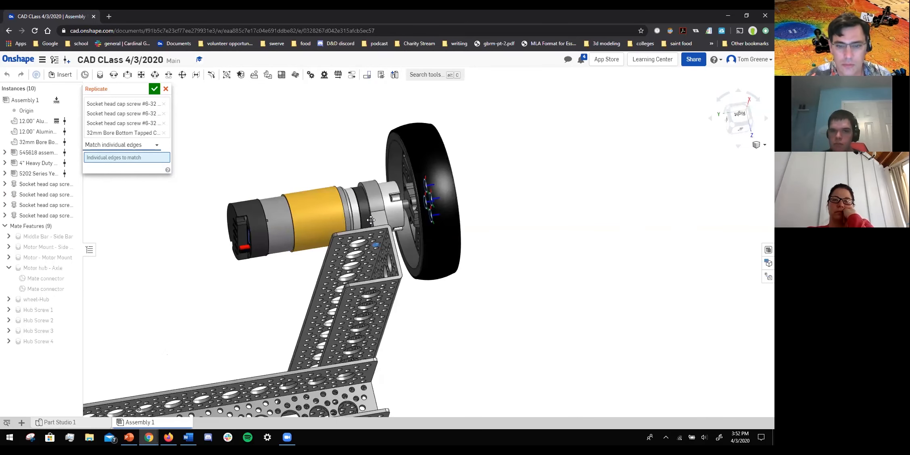
{"action": "scroll", "coordinate": [371, 220], "scroll_direction": "up", "scroll_amount": 3}
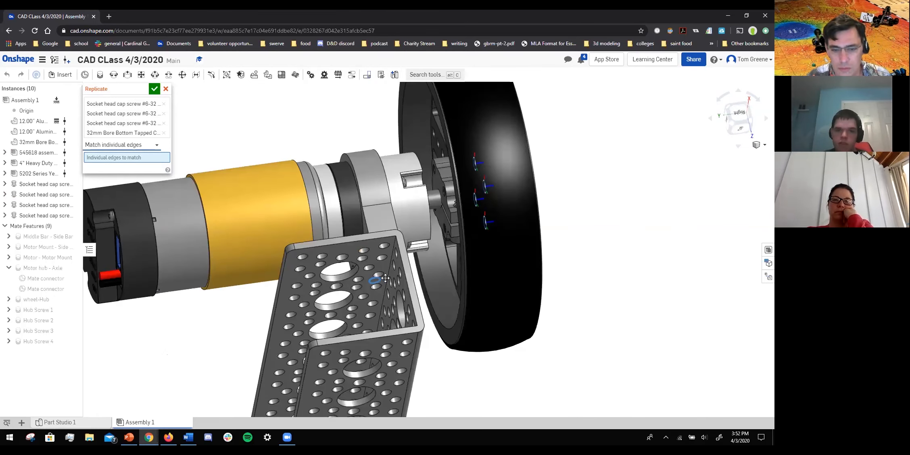
{"action": "scroll", "coordinate": [379, 249], "scroll_direction": "up", "scroll_amount": 2}
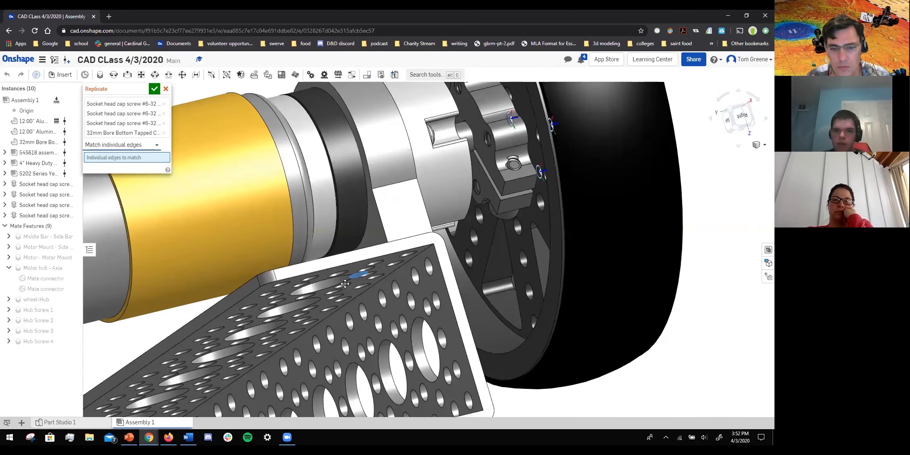
{"action": "scroll", "coordinate": [334, 287], "scroll_direction": "up", "scroll_amount": 2}
{"action": "right_click_drag", "start_coordinate": [548, 254], "coordinate": [542, 267]}
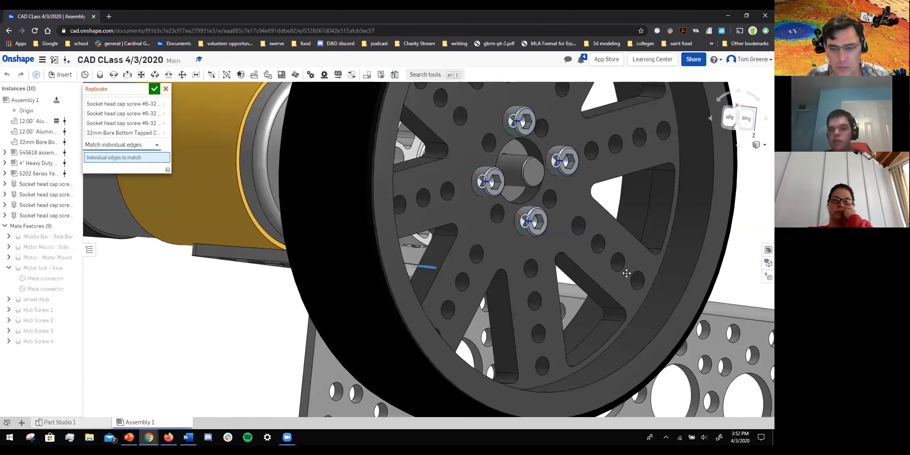
{"action": "scroll", "coordinate": [627, 273], "scroll_direction": "down", "scroll_amount": 4}
{"action": "right_click_drag", "start_coordinate": [627, 273], "coordinate": [680, 281]}
{"action": "scroll", "coordinate": [680, 281], "scroll_direction": "down", "scroll_amount": 3}
{"action": "scroll", "coordinate": [620, 280], "scroll_direction": "up", "scroll_amount": 5}
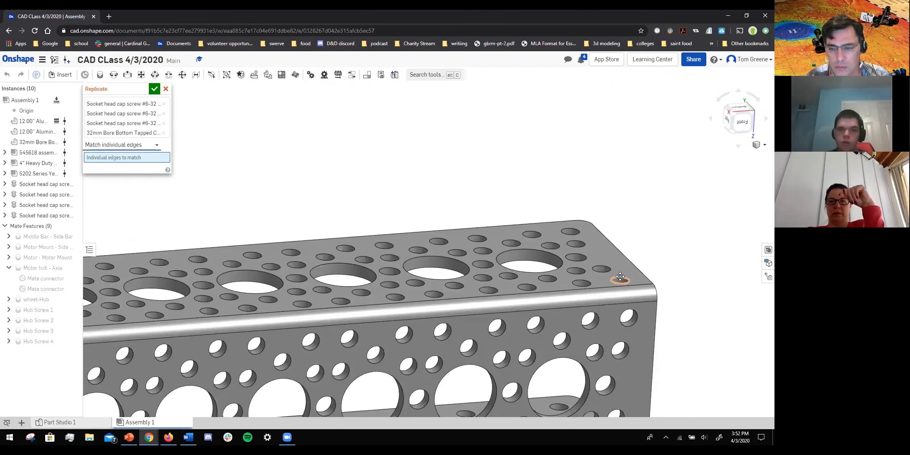
{"action": "left_click", "coordinate": [620, 278]}
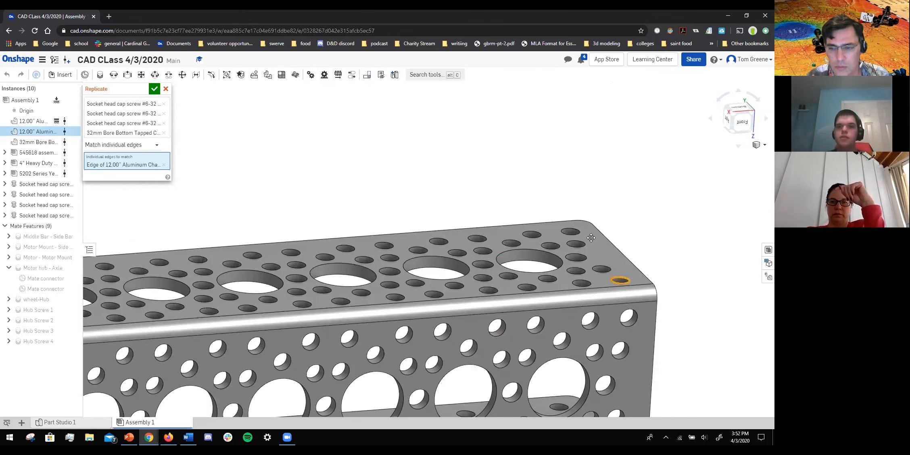
{"action": "scroll", "coordinate": [598, 231], "scroll_direction": "down", "scroll_amount": 3}
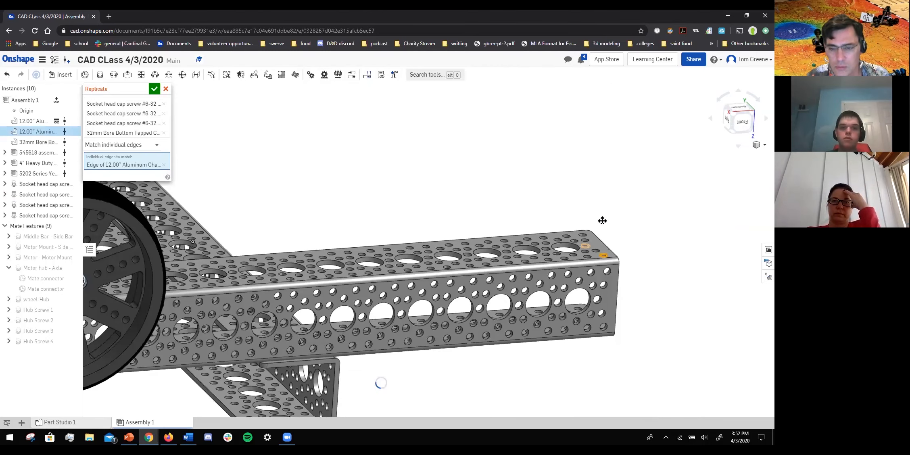
{"action": "right_click_drag", "start_coordinate": [603, 221], "coordinate": [567, 223]}
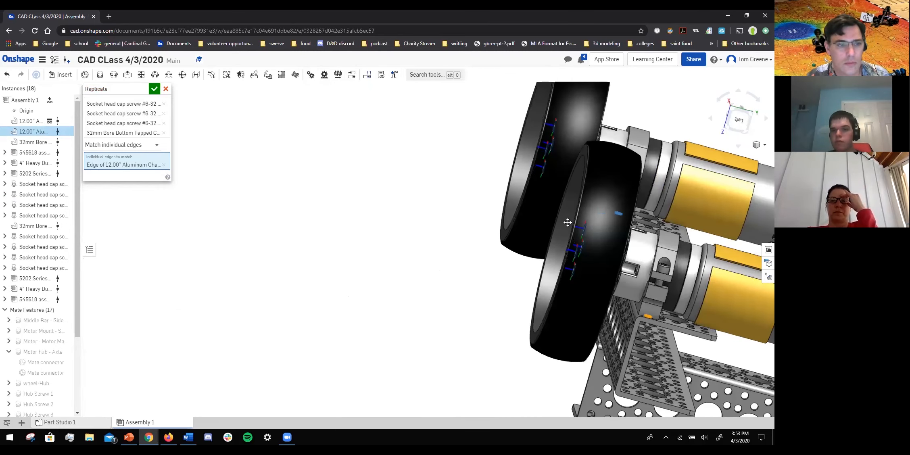
{"action": "scroll", "coordinate": [622, 235], "scroll_direction": "down", "scroll_amount": 4}
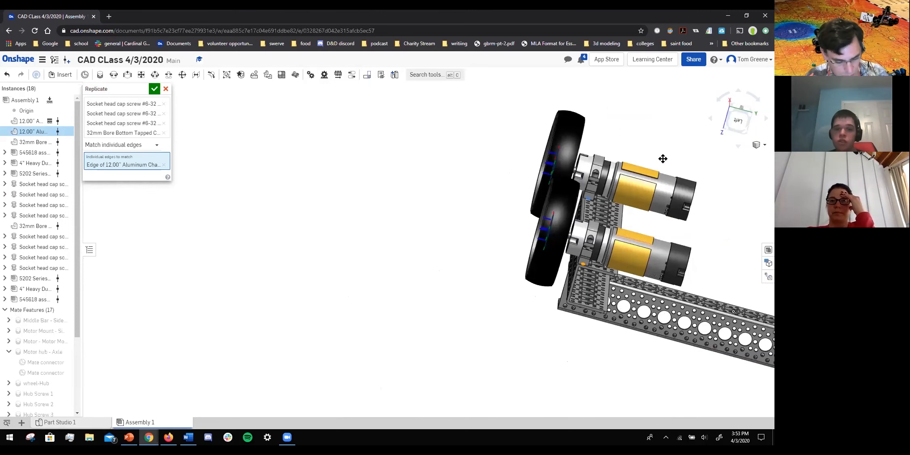
{"action": "scroll", "coordinate": [663, 159], "scroll_direction": "up", "scroll_amount": 5}
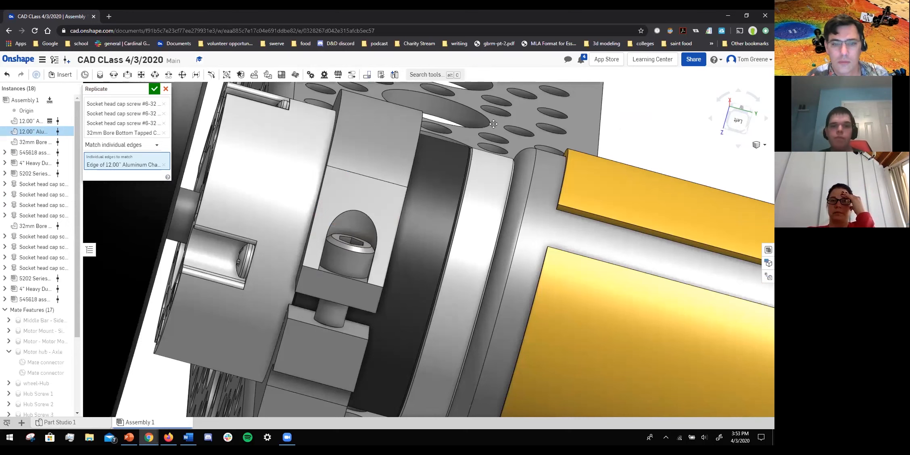
{"action": "scroll", "coordinate": [305, 119], "scroll_direction": "down", "scroll_amount": 5}
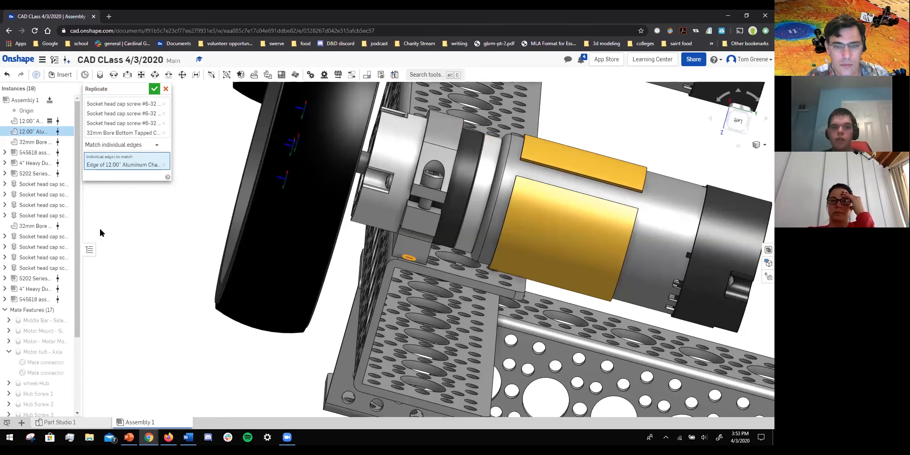
{"action": "key", "text": "Escape"}
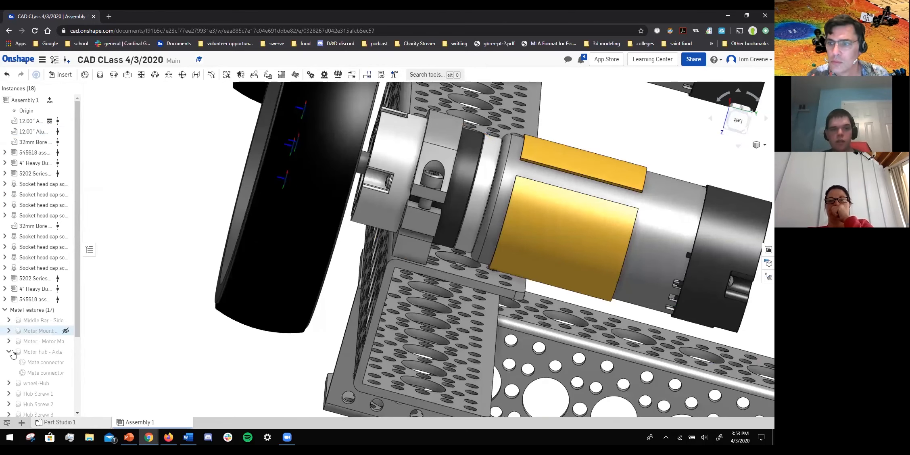
Examine the replicated mates in the mate feature list and both wheel sets on the side bar.
{"action": "scroll", "coordinate": [31, 387], "scroll_direction": "down", "scroll_amount": 1}
{"action": "scroll", "coordinate": [32, 406], "scroll_direction": "down", "scroll_amount": 3}
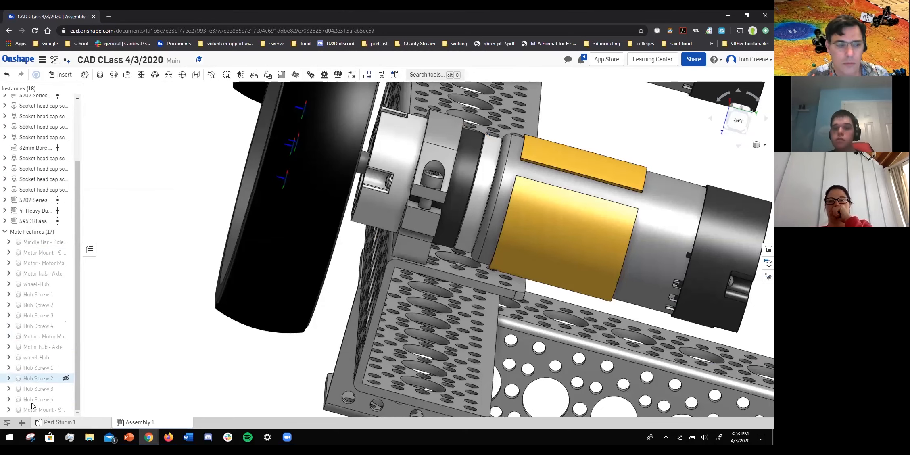
{"action": "left_click", "coordinate": [35, 367]}
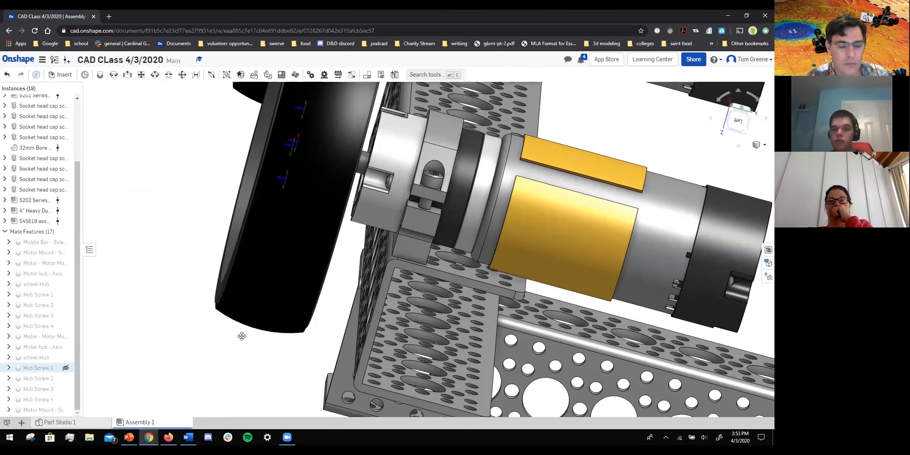
{"action": "scroll", "coordinate": [241, 337], "scroll_direction": "up", "scroll_amount": 5}
{"action": "right_click_drag", "start_coordinate": [294, 300], "coordinate": [486, 317]}
{"action": "scroll", "coordinate": [378, 267], "scroll_direction": "up", "scroll_amount": 5}
{"action": "scroll", "coordinate": [379, 267], "scroll_direction": "down", "scroll_amount": 5}
{"action": "middle_click_drag", "start_coordinate": [379, 266], "coordinate": [226, 152]}
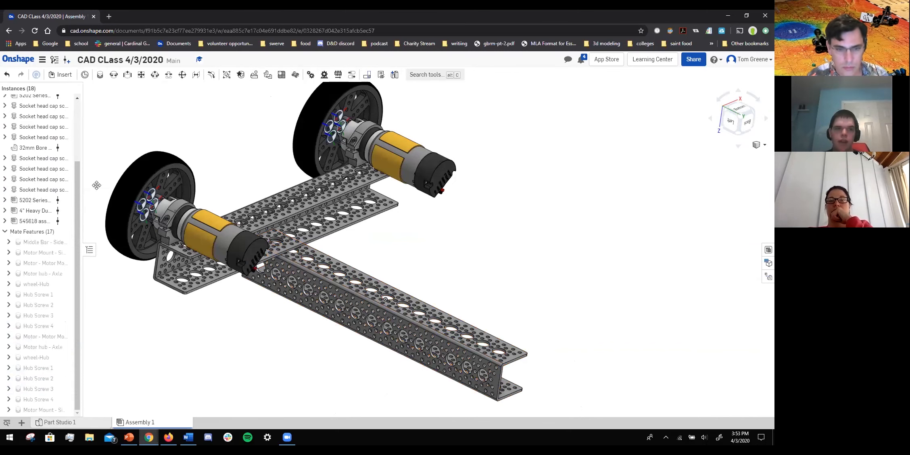
Start another Replicate with the whole assembly except the middle bar as instances.
{"action": "scroll", "coordinate": [181, 200], "scroll_direction": "up", "scroll_amount": 2}
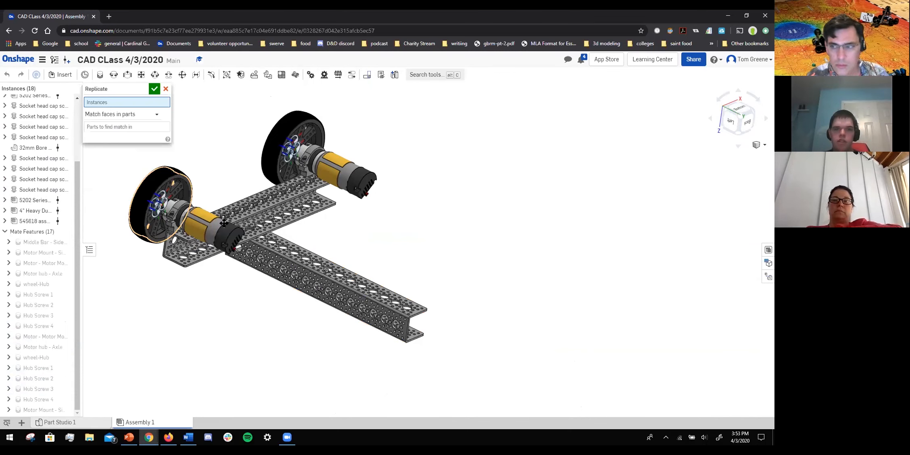
{"action": "scroll", "coordinate": [125, 161], "scroll_direction": "up", "scroll_amount": 2}
{"action": "left_click_drag", "start_coordinate": [125, 161], "coordinate": [125, 142]}
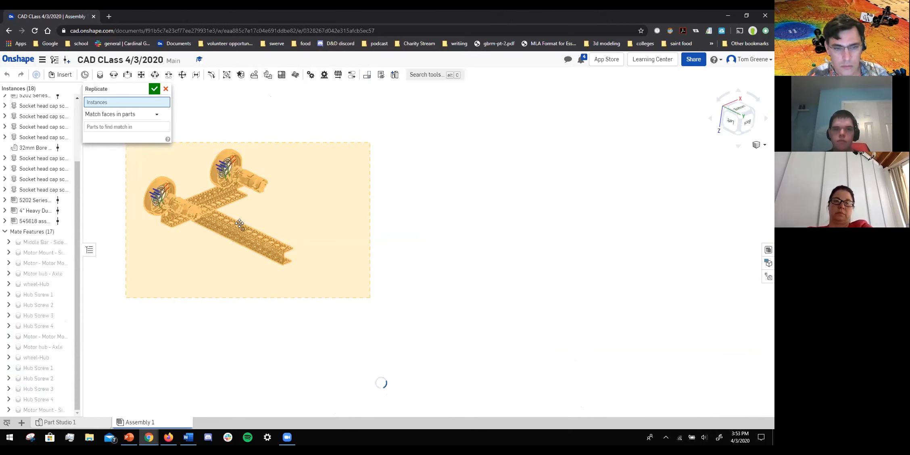
{"action": "scroll", "coordinate": [243, 238], "scroll_direction": "up", "scroll_amount": 5}
{"action": "left_click", "coordinate": [243, 238]}
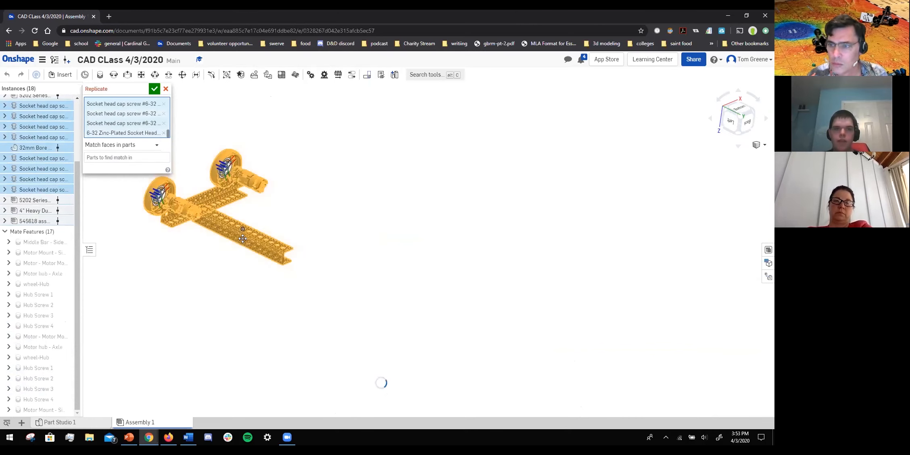
Replicate the side bar with its wheel sets by matching the individual edge of the last large hole at the middle bar's free end.
{"action": "left_click", "coordinate": [121, 145]}
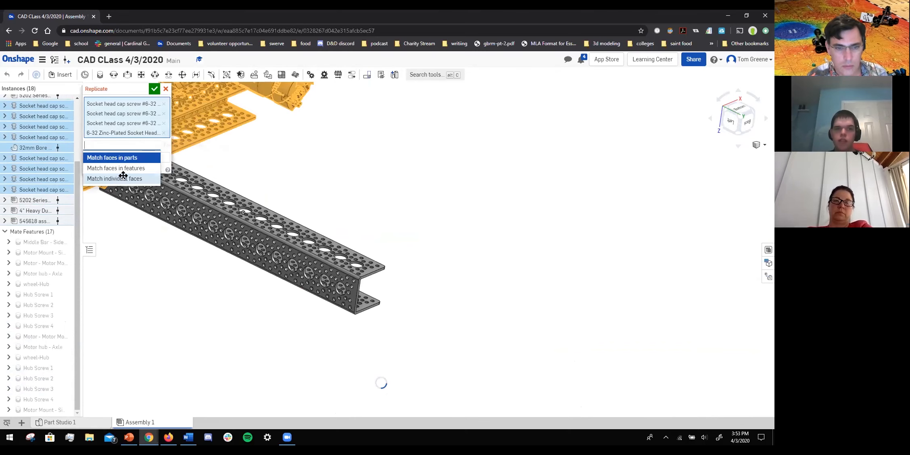
{"action": "left_click", "coordinate": [121, 167]}
{"action": "left_click", "coordinate": [121, 144]}
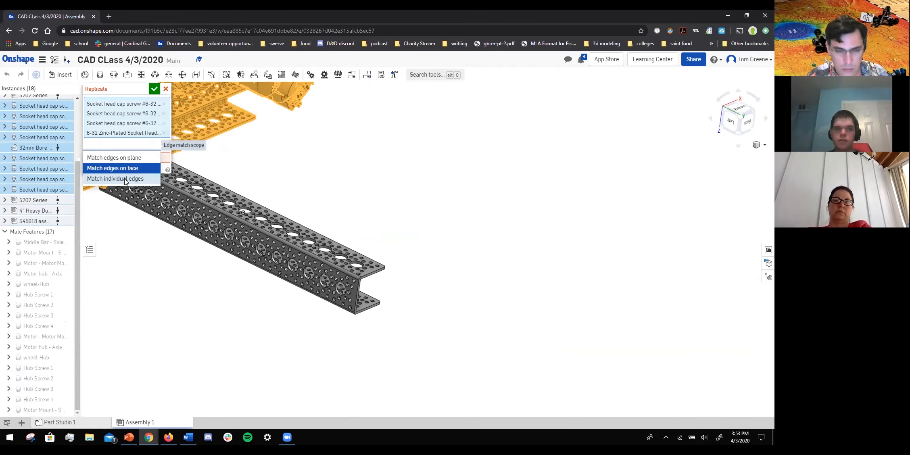
{"action": "left_click", "coordinate": [121, 179]}
{"action": "scroll", "coordinate": [363, 276], "scroll_direction": "up", "scroll_amount": 4}
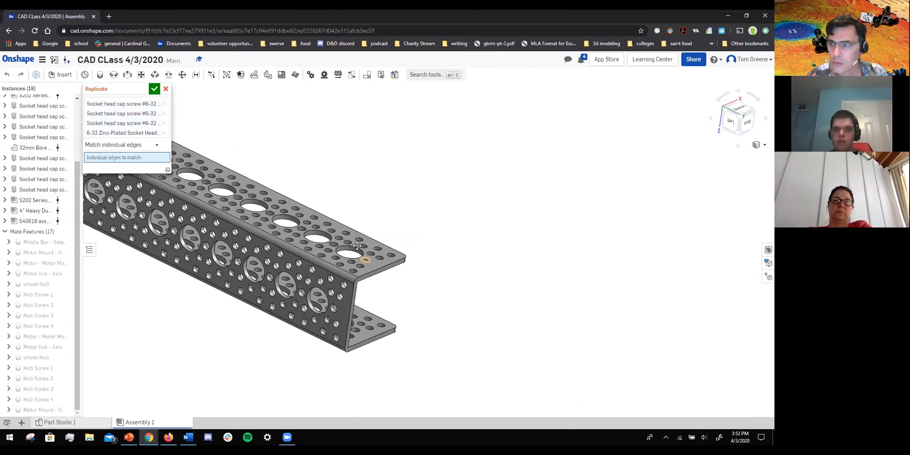
{"action": "left_click", "coordinate": [358, 245]}
{"action": "scroll", "coordinate": [365, 220], "scroll_direction": "up", "scroll_amount": 1}
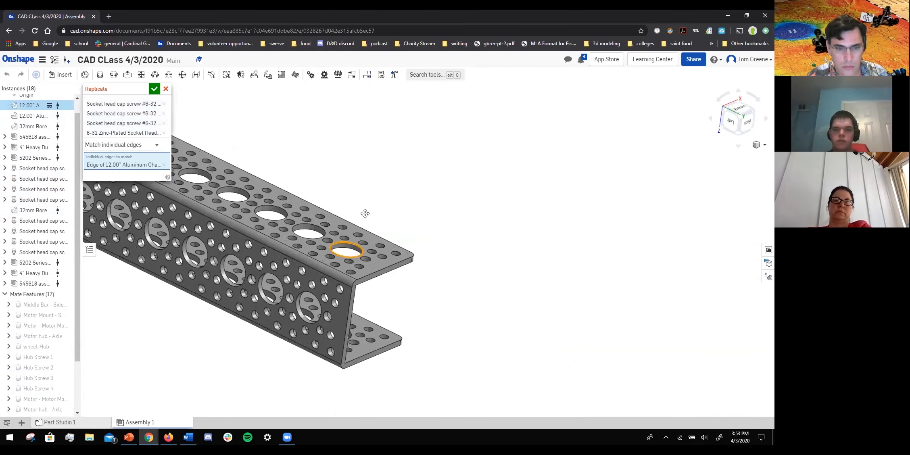
{"action": "scroll", "coordinate": [366, 214], "scroll_direction": "down", "scroll_amount": 2}
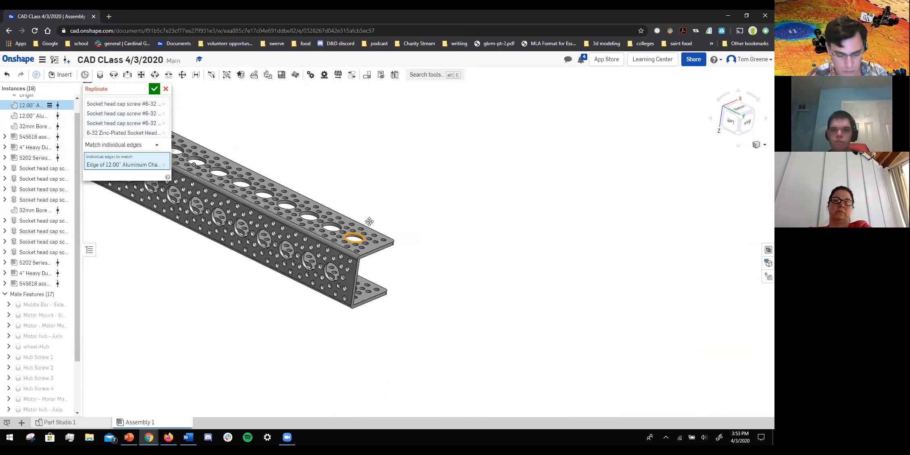
{"action": "scroll", "coordinate": [367, 206], "scroll_direction": "down", "scroll_amount": 3}
{"action": "scroll", "coordinate": [346, 184], "scroll_direction": "down", "scroll_amount": 5}
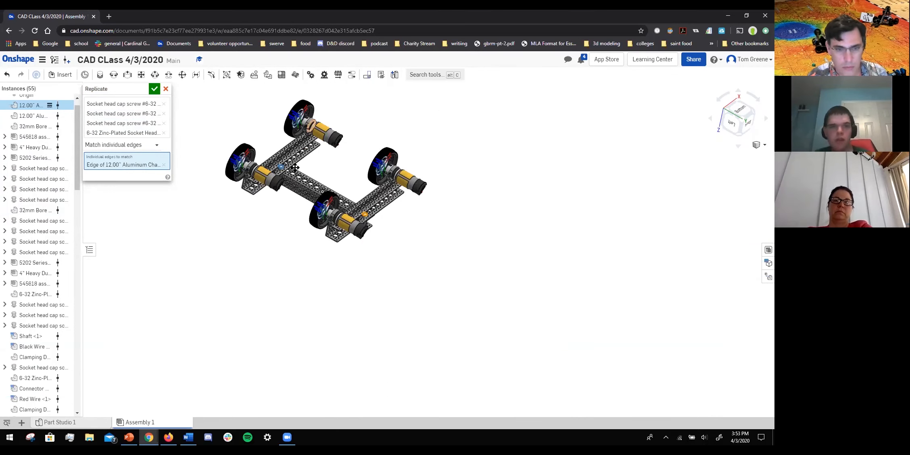
{"action": "scroll", "coordinate": [295, 168], "scroll_direction": "up", "scroll_amount": 1}
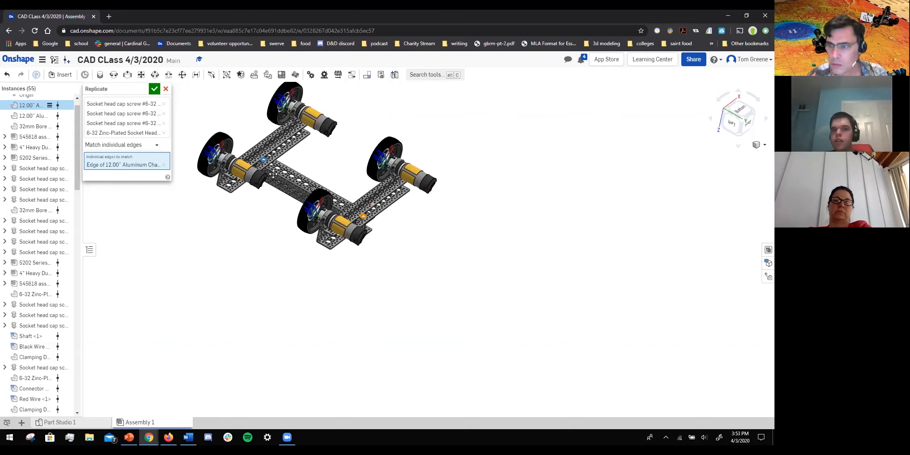
{"action": "scroll", "coordinate": [273, 174], "scroll_direction": "up", "scroll_amount": 2}
{"action": "key", "text": "Return"}
Reorient the secondary axis of the replicated Middle Bar - Side Bar mate so the copied side's wheels face outward, and solve it.
{"action": "scroll", "coordinate": [259, 95], "scroll_direction": "down", "scroll_amount": 3}
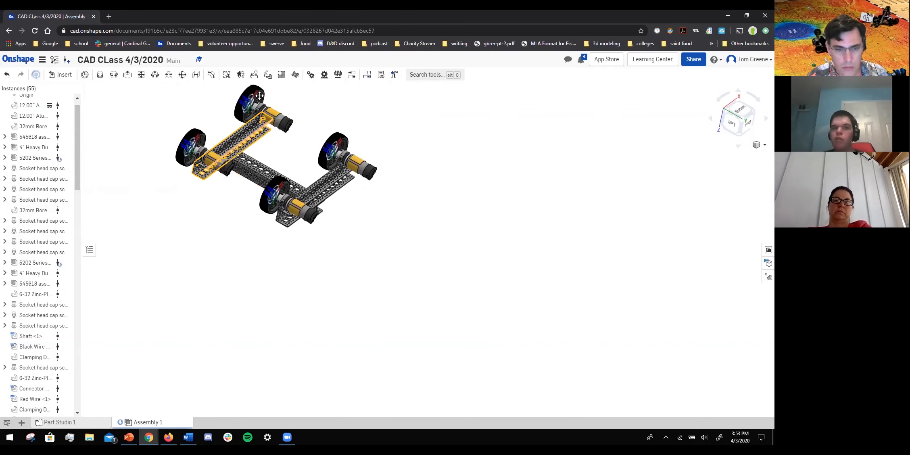
{"action": "scroll", "coordinate": [291, 140], "scroll_direction": "up", "scroll_amount": 5}
{"action": "left_click", "coordinate": [139, 192]}
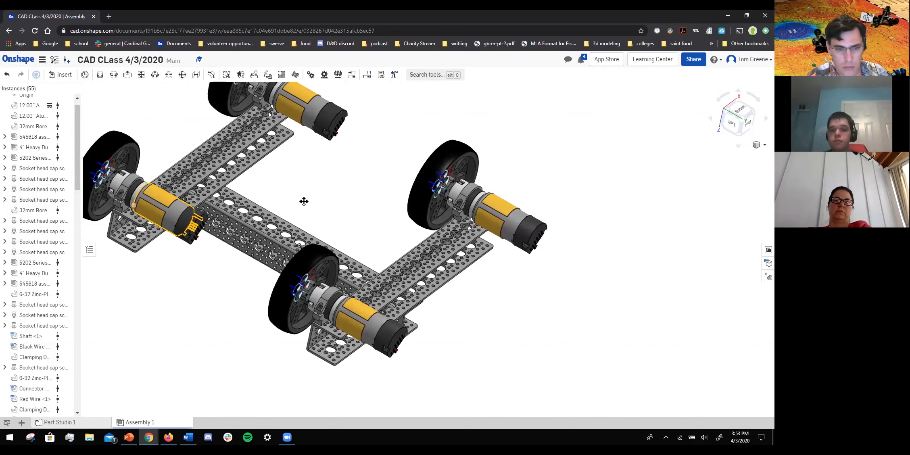
{"action": "right_click_drag", "start_coordinate": [350, 263], "coordinate": [139, 246]}
{"action": "scroll", "coordinate": [15, 267], "scroll_direction": "down", "scroll_amount": 13}
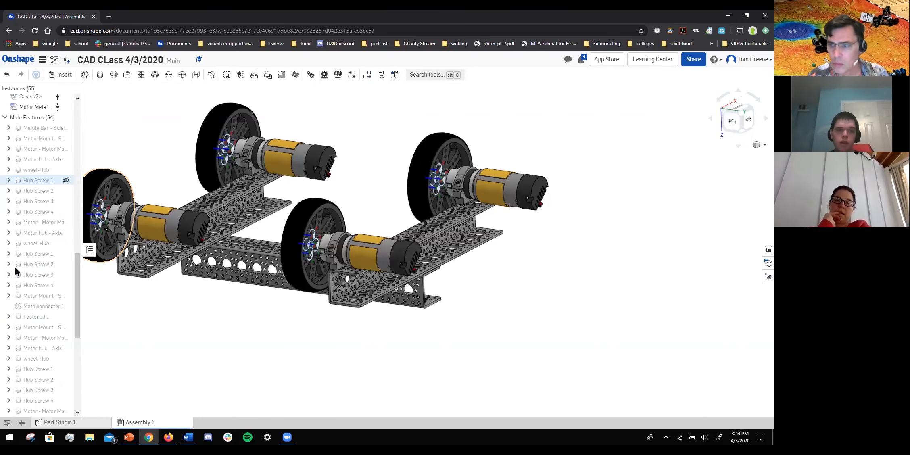
{"action": "scroll", "coordinate": [35, 411], "scroll_direction": "down", "scroll_amount": 7}
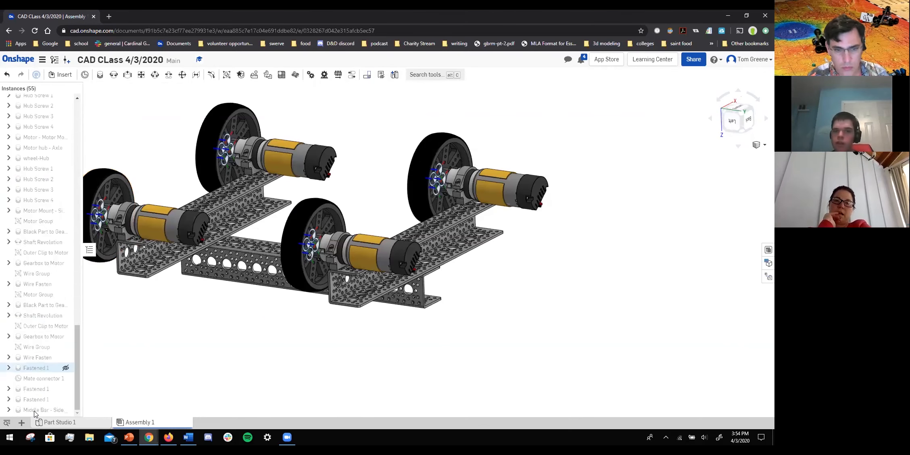
{"action": "left_click", "coordinate": [34, 411]}
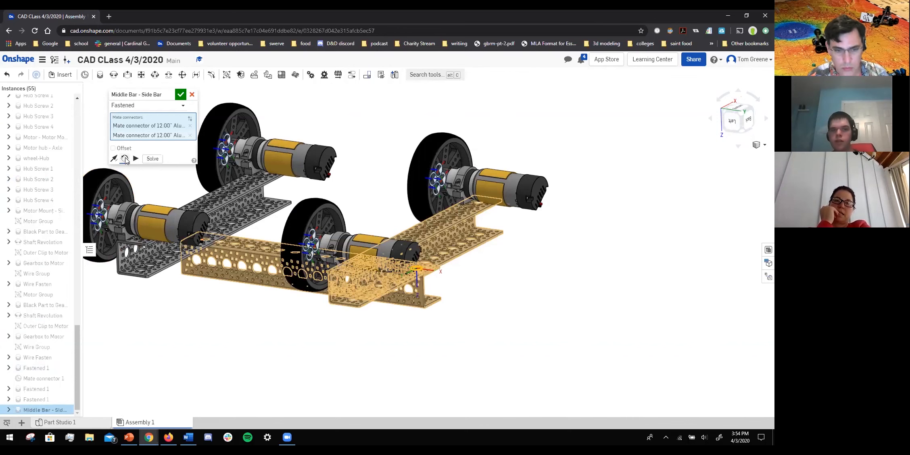
{"action": "left_click", "coordinate": [125, 158]}
{"action": "left_click", "coordinate": [152, 159]}
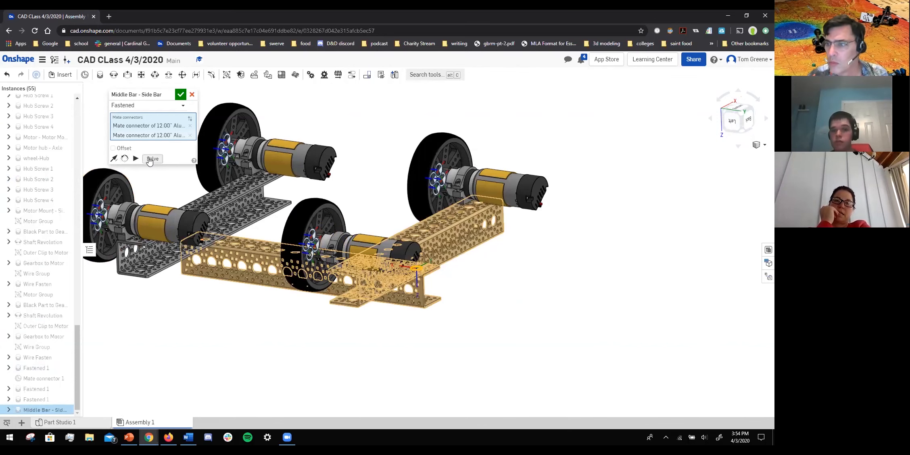
{"action": "left_click", "coordinate": [179, 94]}
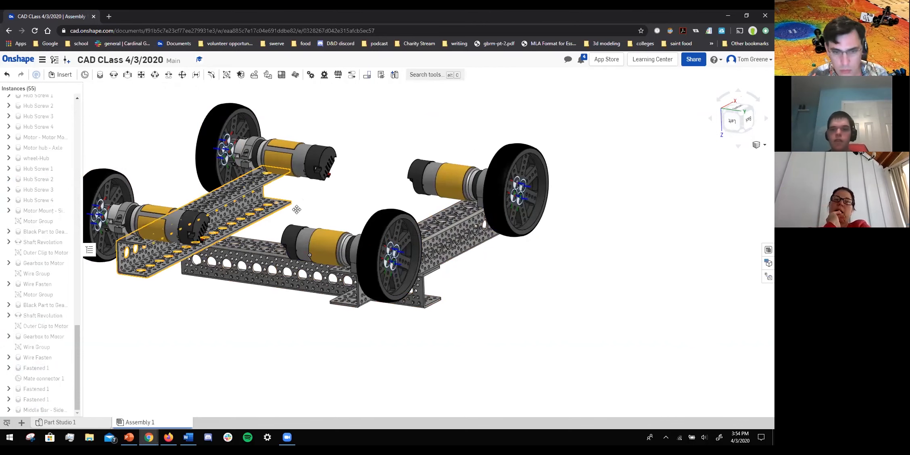
{"action": "right_click_drag", "start_coordinate": [296, 210], "coordinate": [309, 216]}
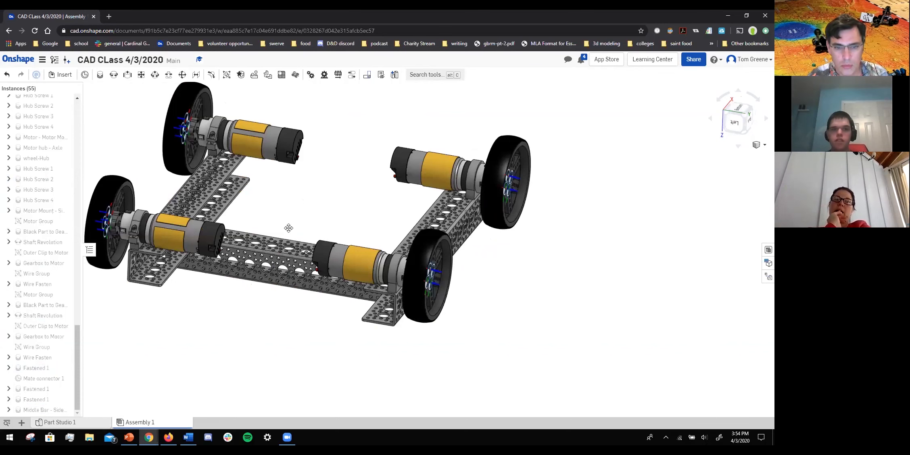
{"action": "right_click_drag", "start_coordinate": [253, 261], "coordinate": [181, 260]}
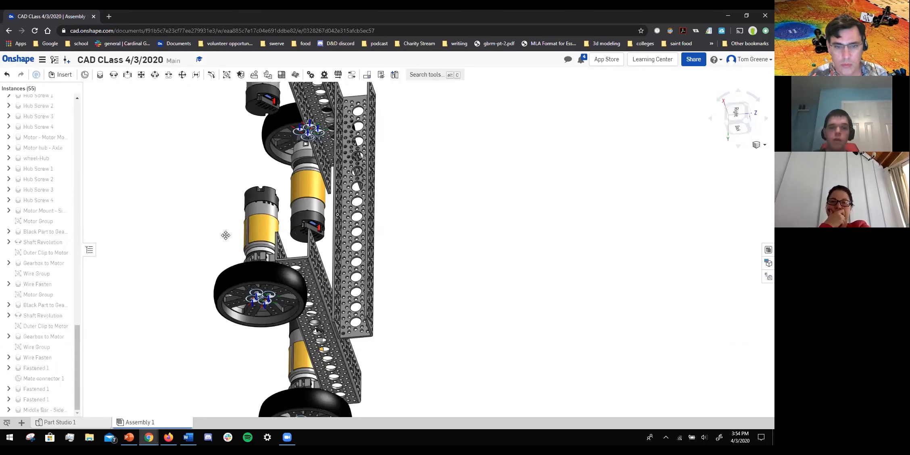
{"action": "right_click_drag", "start_coordinate": [225, 235], "coordinate": [226, 234]}
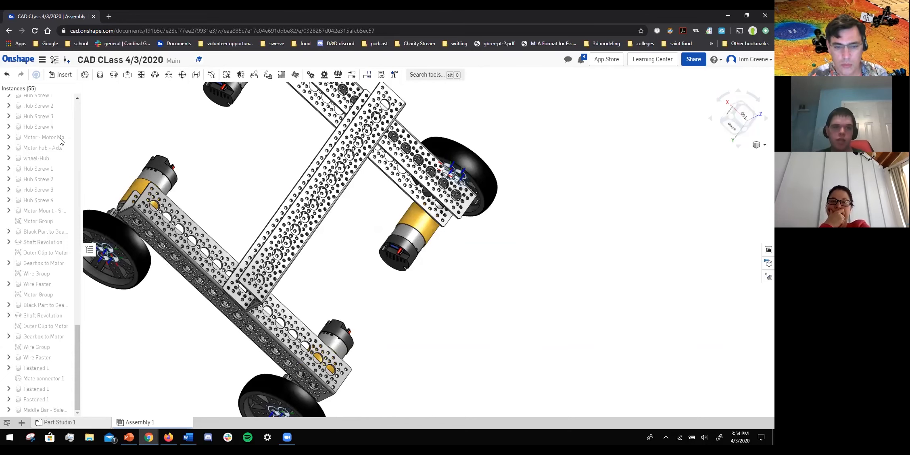
Switch to the Robotics Class 1 presentation in PowerPoint and show slide 9 about sharing the parts library.
{"action": "key", "text": "alt+Tab"}
{"action": "left_click", "coordinate": [46, 302]}
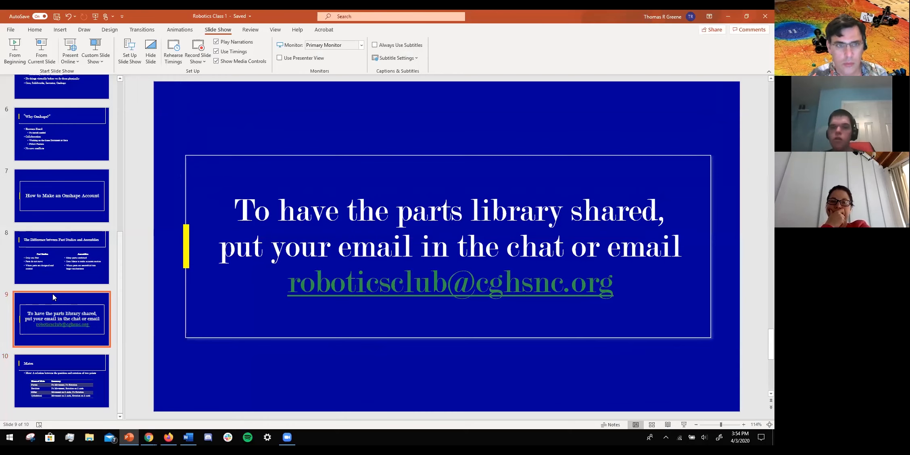